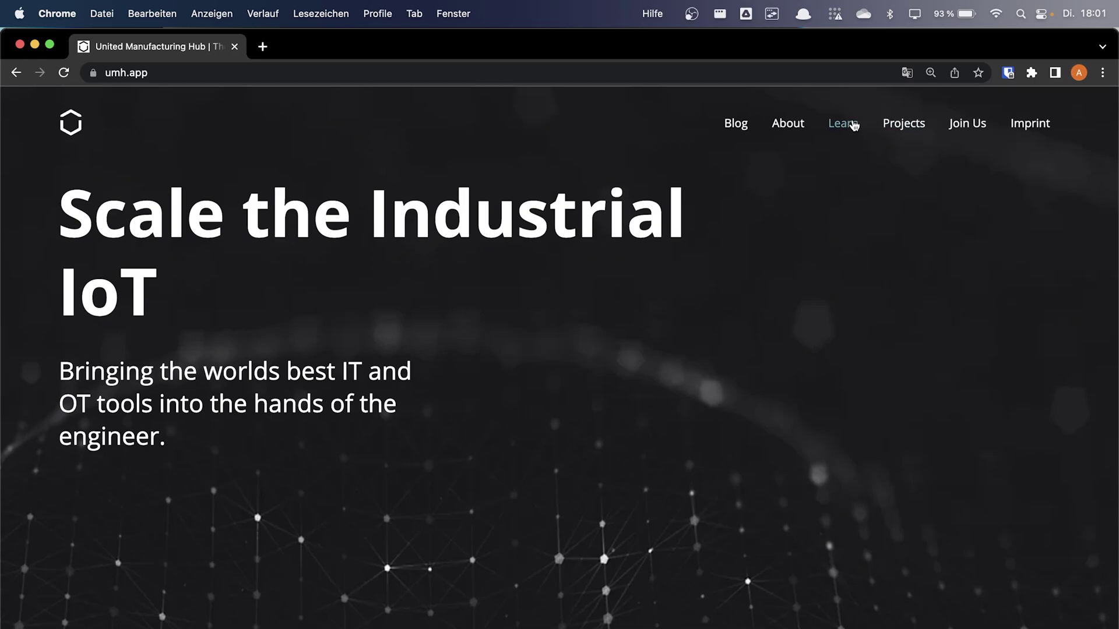
Open learn.umh.app's Get Started guide in a new tab and scroll to the 1.2.1 k3d installation section
{"action": "left_click", "coordinate": [854, 124]}
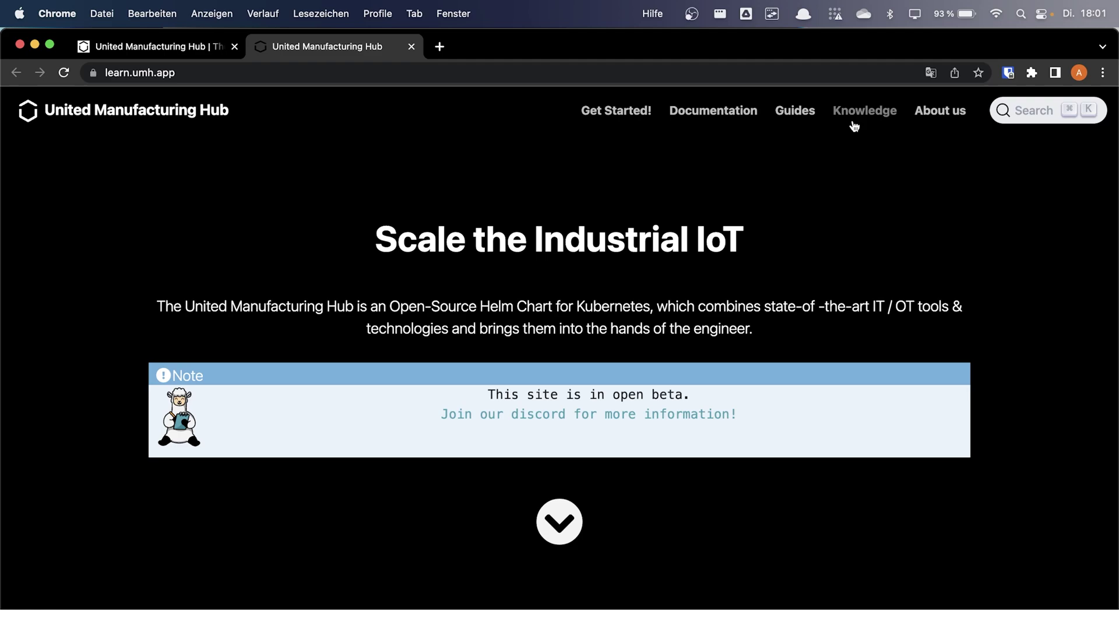
{"action": "left_click", "coordinate": [641, 117]}
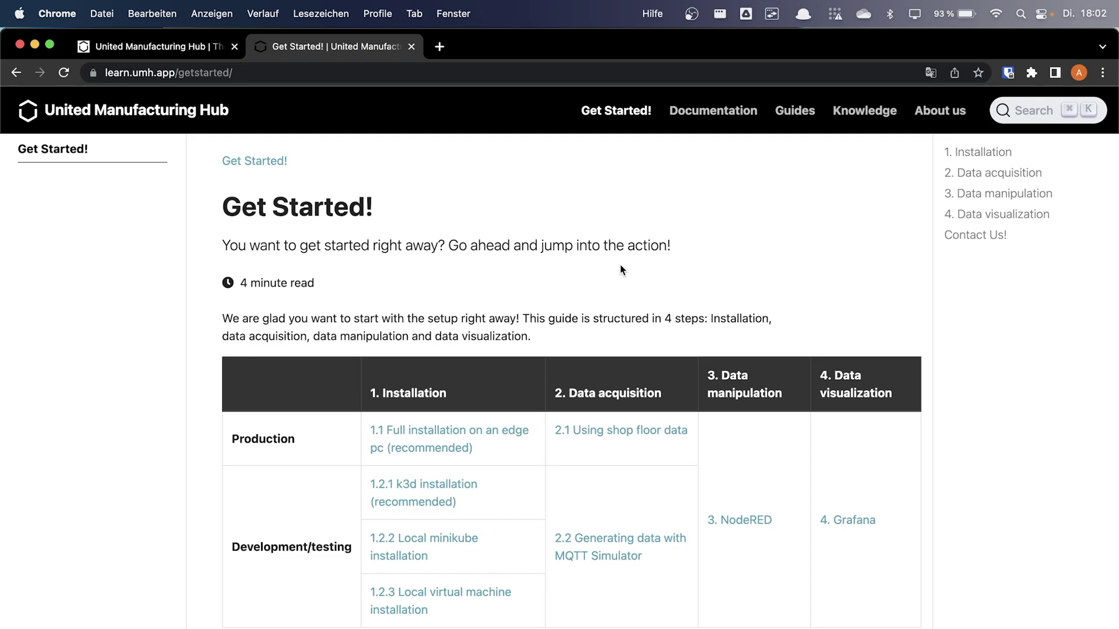
{"action": "scroll", "coordinate": [453, 492], "scroll_direction": "down", "scroll_amount": 10}
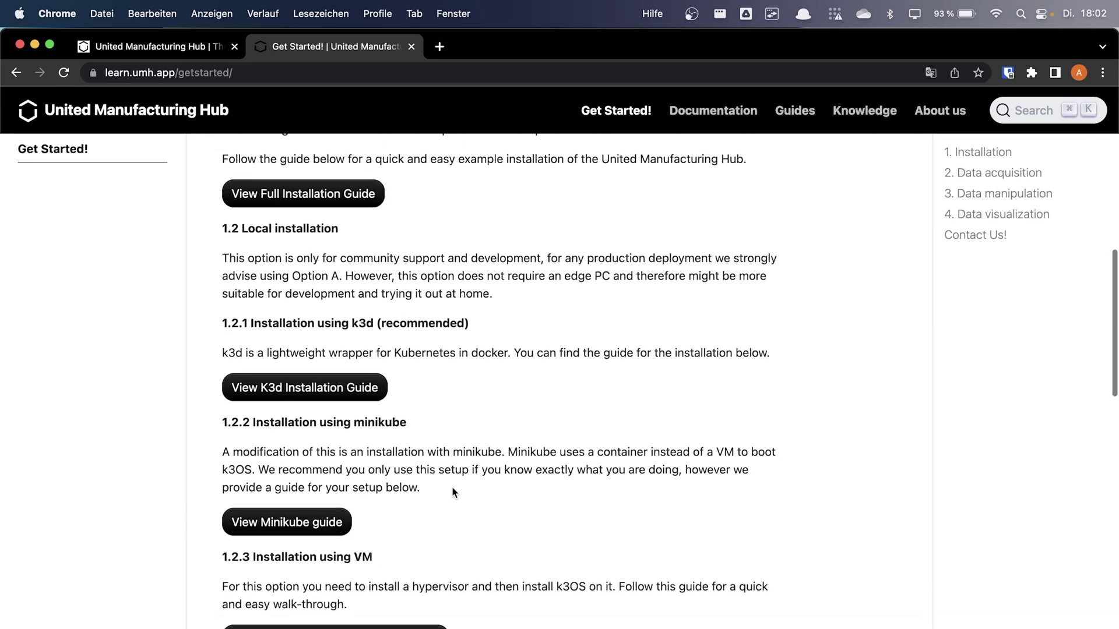
{"action": "scroll", "coordinate": [453, 491], "scroll_direction": "down", "scroll_amount": 3}
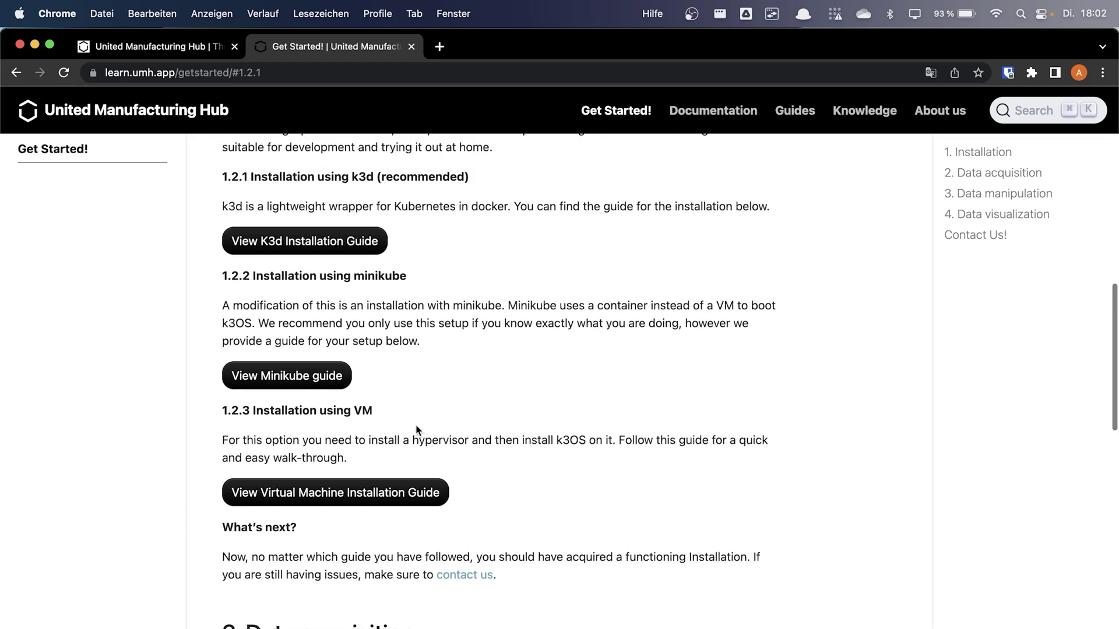
Open the Local k3d installation guide and mark its operating system requirements
{"action": "left_click", "coordinate": [336, 248]}
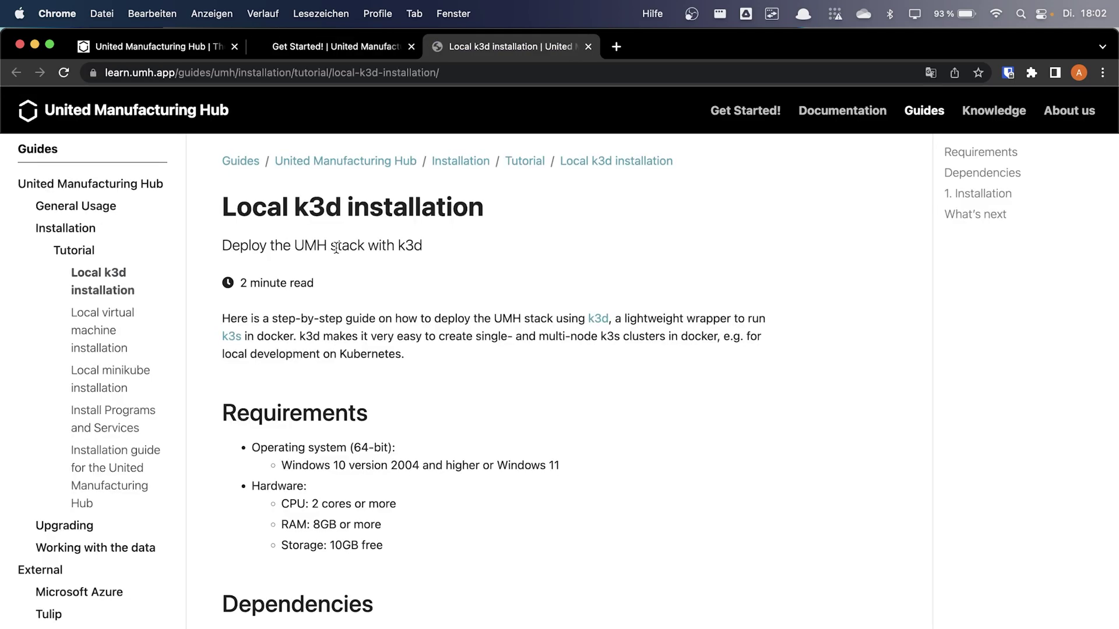
{"action": "scroll", "coordinate": [448, 430], "scroll_direction": "down", "scroll_amount": 1}
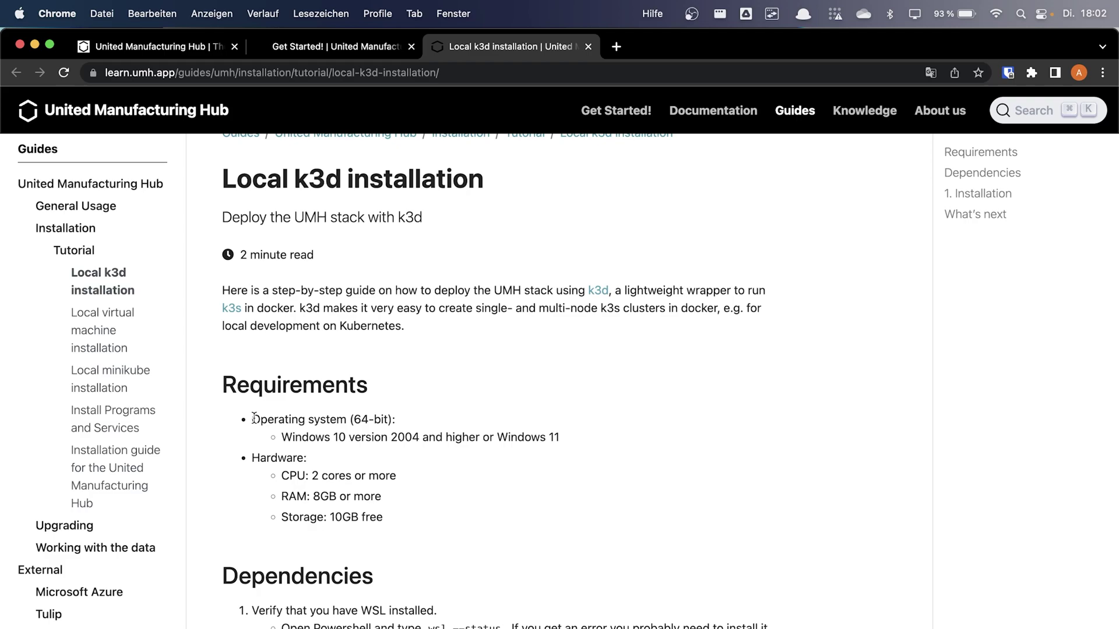
{"action": "left_click_drag", "start_coordinate": [254, 418], "coordinate": [552, 437]}
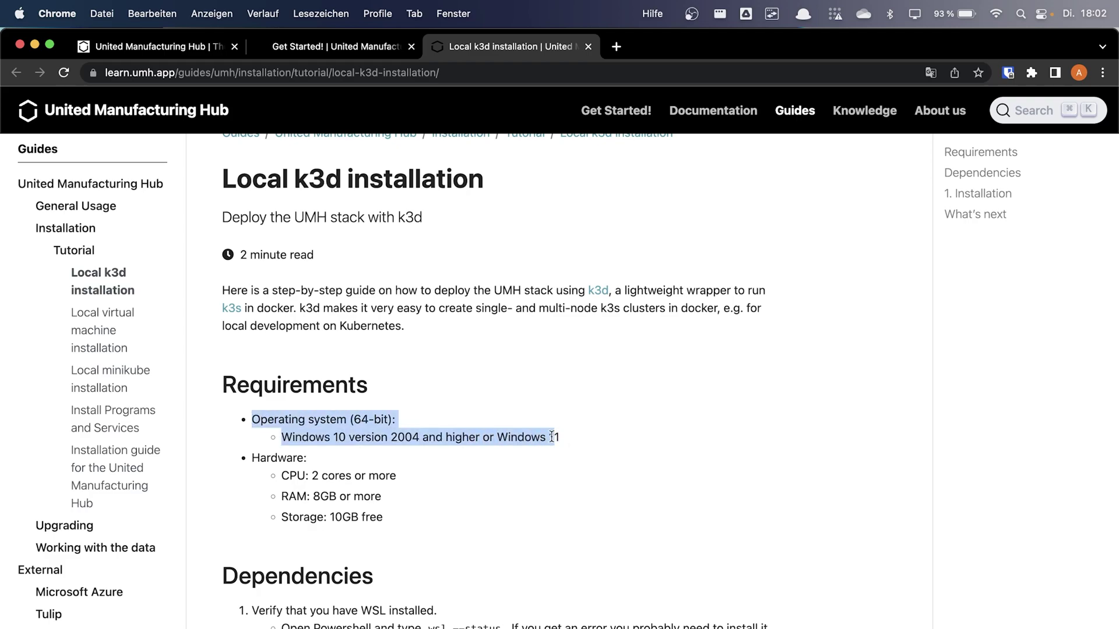
Scroll past Requirements and Dependencies to the guide's 1. Installation steps
{"action": "scroll", "coordinate": [550, 435], "scroll_direction": "down", "scroll_amount": 1}
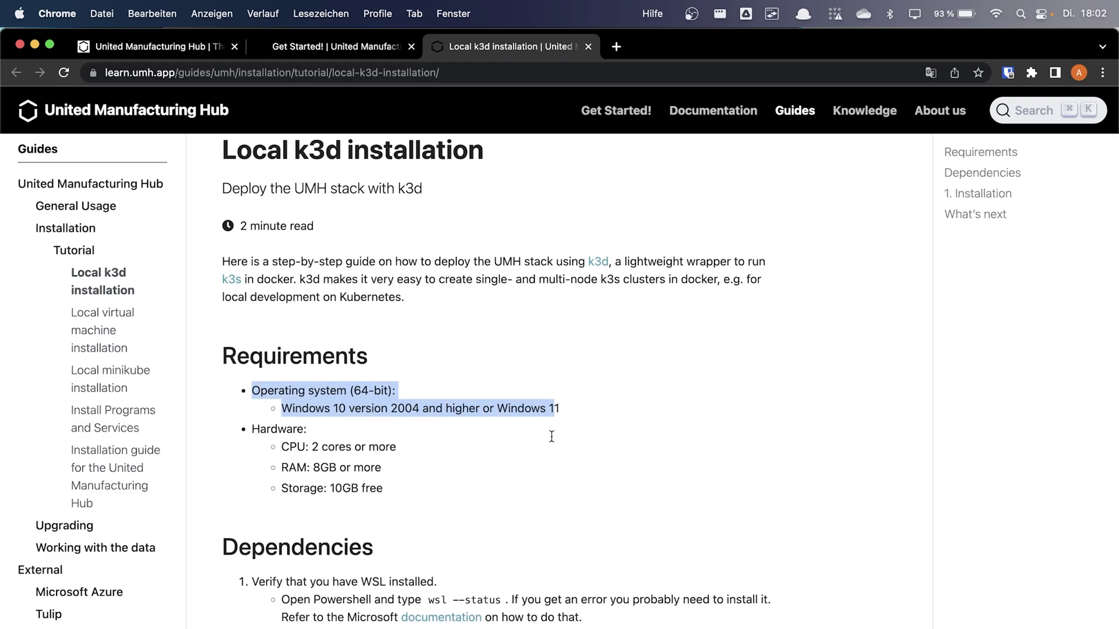
{"action": "scroll", "coordinate": [551, 435], "scroll_direction": "down", "scroll_amount": 2}
{"action": "scroll", "coordinate": [550, 435], "scroll_direction": "down", "scroll_amount": 4}
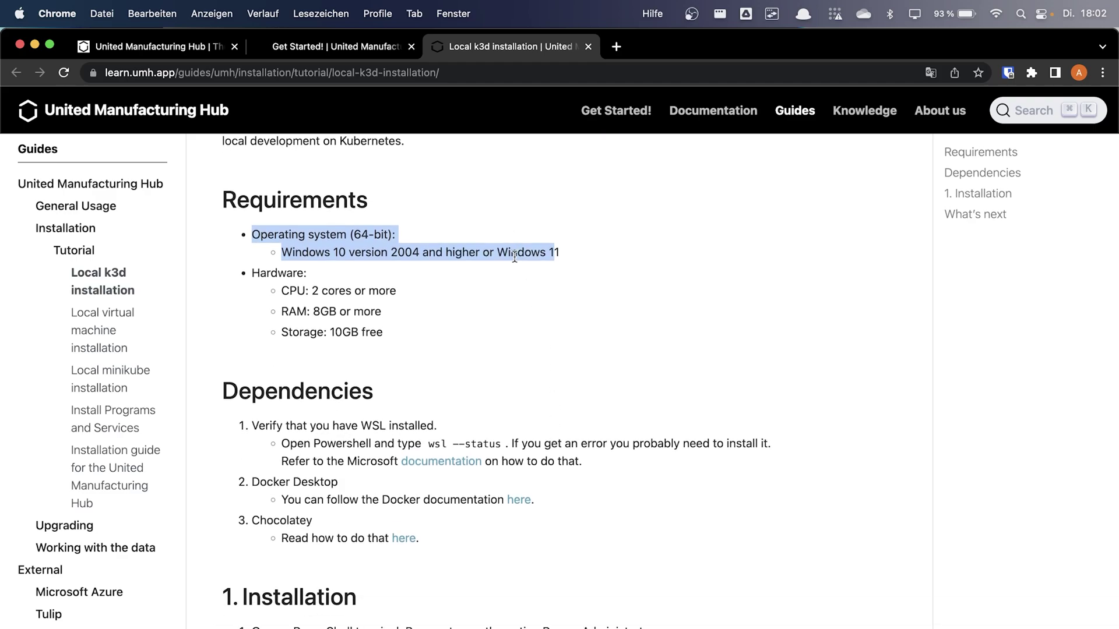
{"action": "scroll", "coordinate": [515, 258], "scroll_direction": "down", "scroll_amount": 2}
{"action": "scroll", "coordinate": [516, 258], "scroll_direction": "down", "scroll_amount": 3}
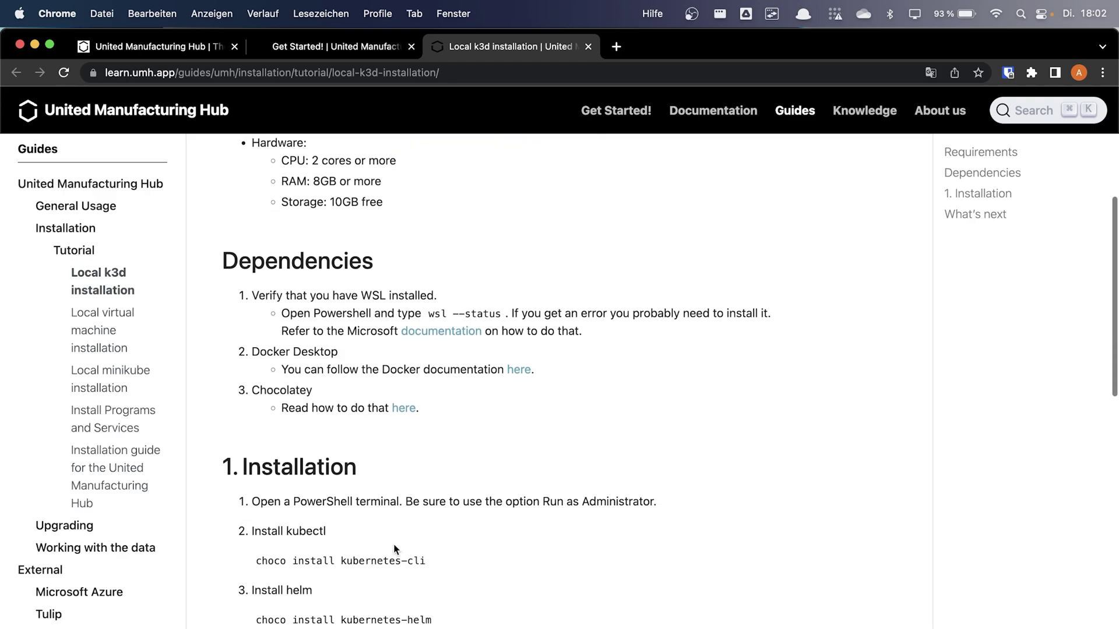
{"action": "scroll", "coordinate": [393, 557], "scroll_direction": "down", "scroll_amount": 4}
{"action": "scroll", "coordinate": [394, 556], "scroll_direction": "down", "scroll_amount": 3}
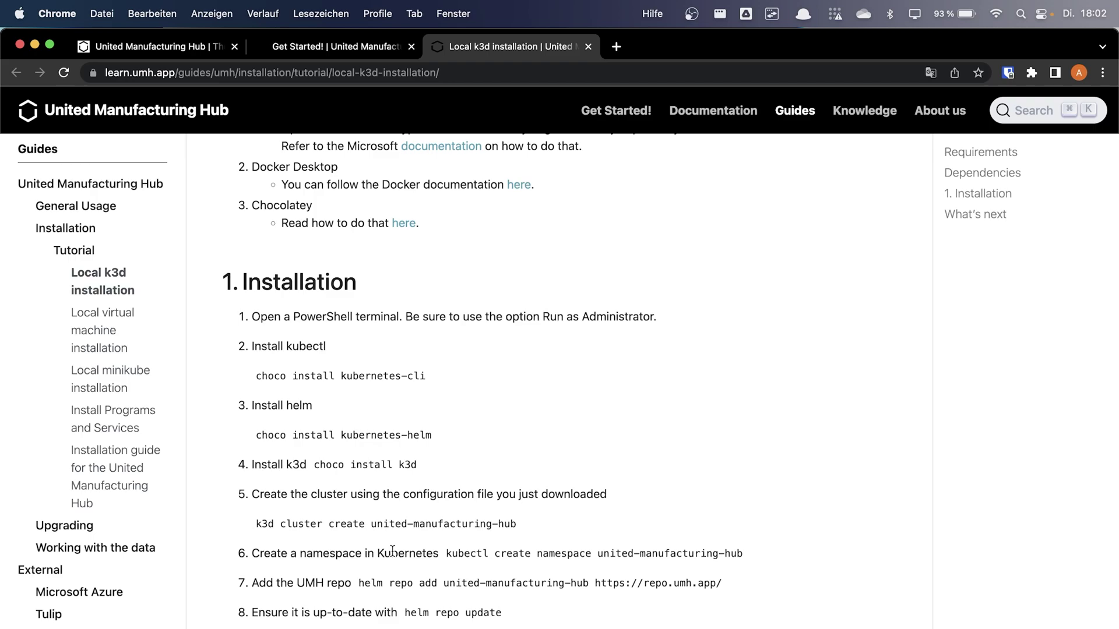
{"action": "scroll", "coordinate": [392, 550], "scroll_direction": "down", "scroll_amount": 2}
{"action": "scroll", "coordinate": [393, 557], "scroll_direction": "up", "scroll_amount": 2}
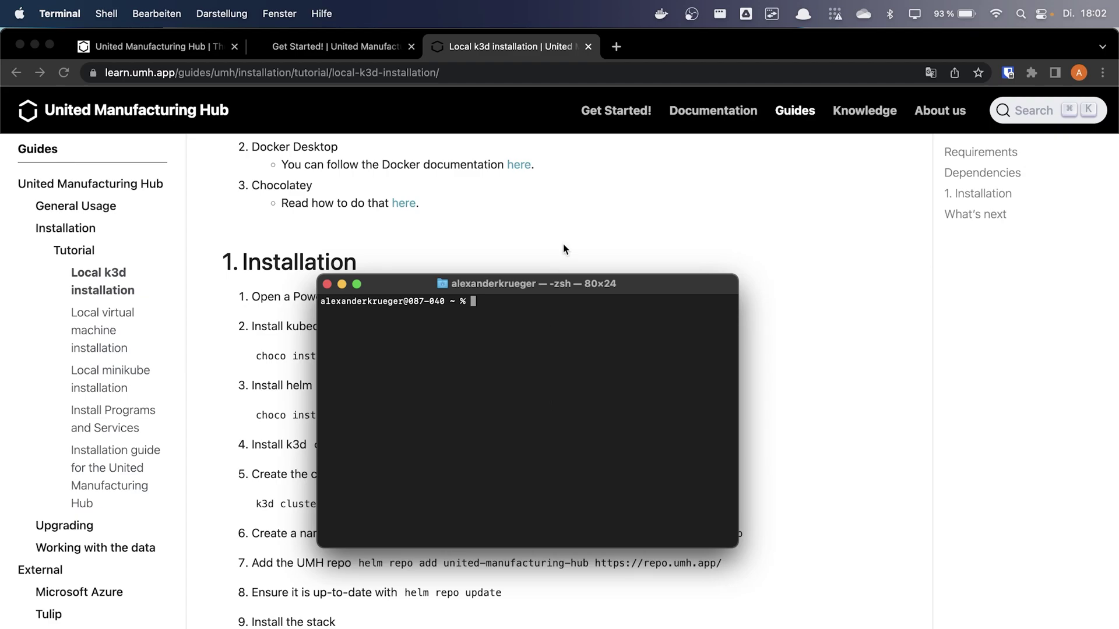
Paste 'k3d cluster create united-manufacturing-hub' from the guide into Terminal and run it
{"action": "left_click_drag", "start_coordinate": [576, 280], "coordinate": [842, 285]}
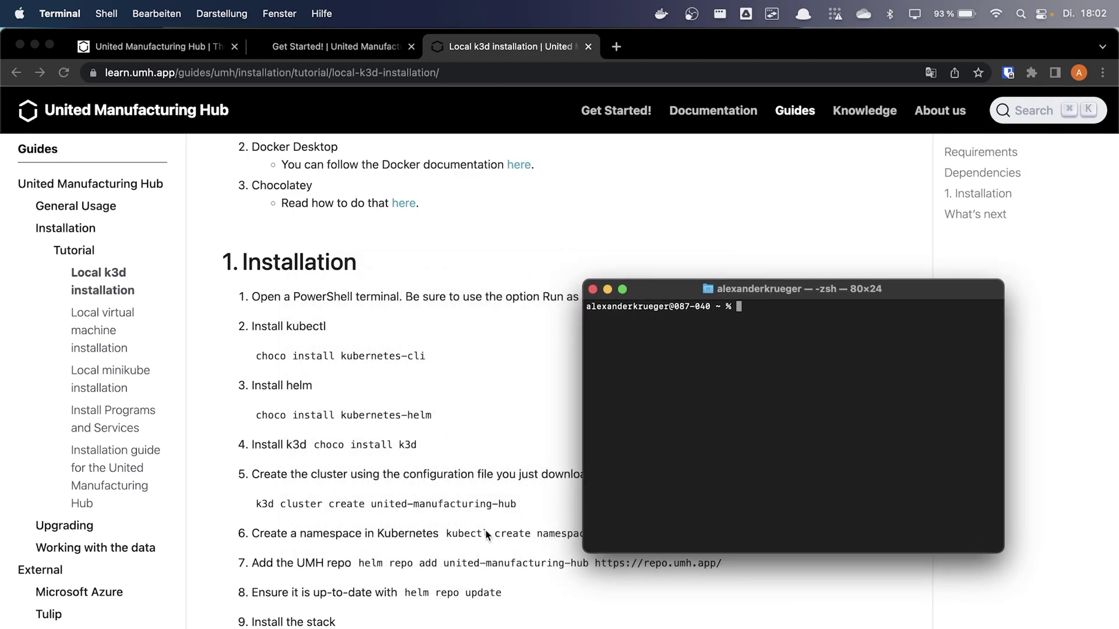
{"action": "left_click_drag", "start_coordinate": [520, 493], "coordinate": [214, 497]}
{"action": "key", "text": "super+c"}
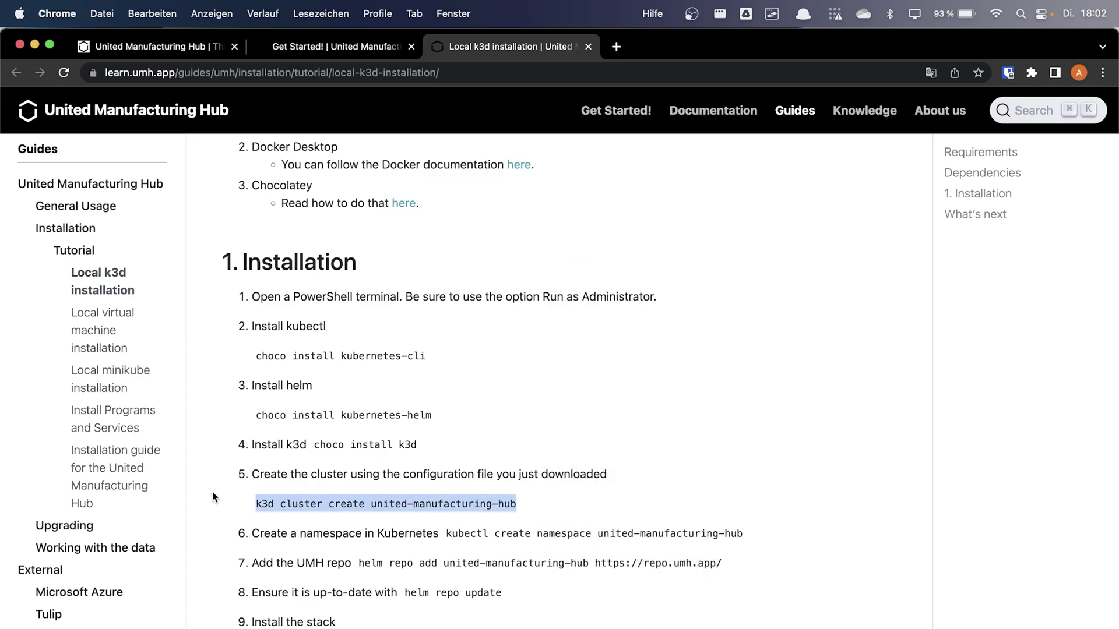
{"action": "key", "text": "super+Tab"}
{"action": "right_click", "coordinate": [872, 410]}
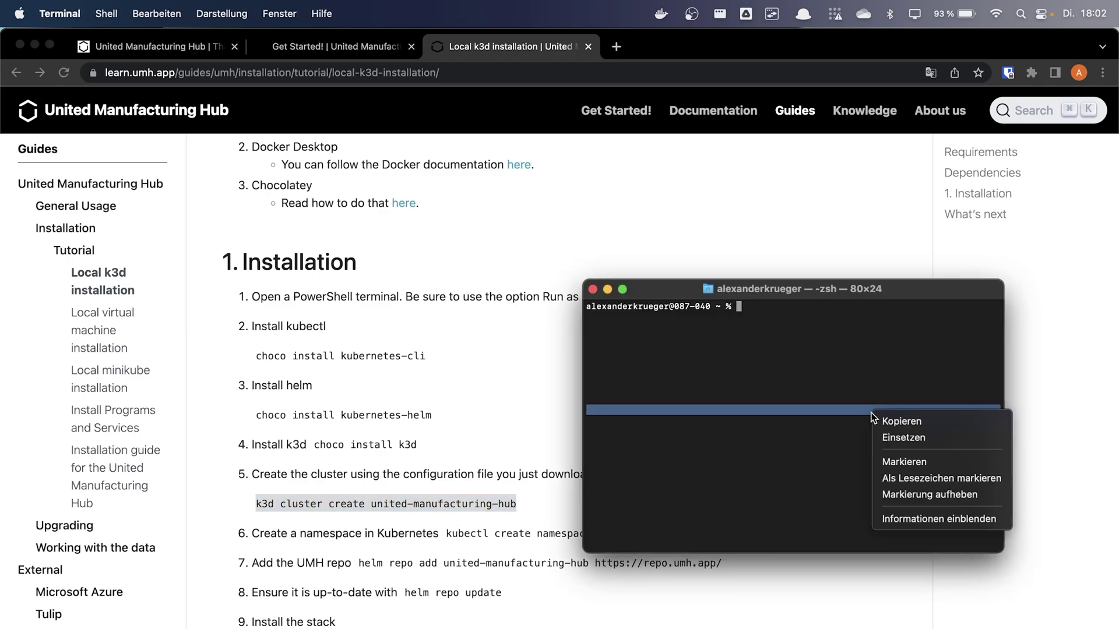
{"action": "left_click", "coordinate": [890, 439]}
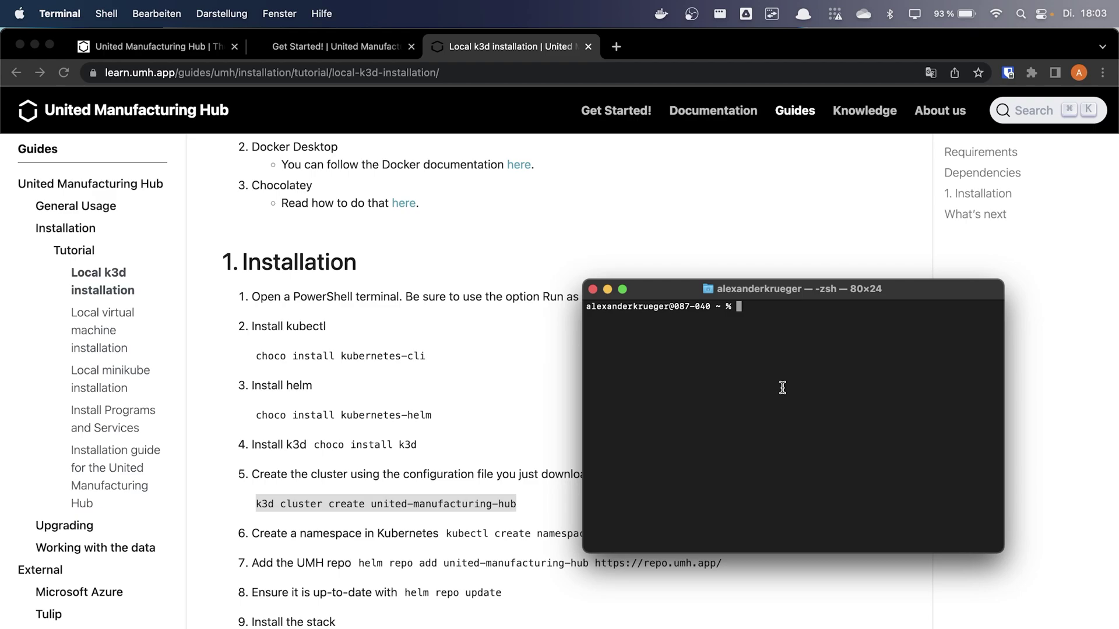
{"action": "right_click", "coordinate": [782, 387]}
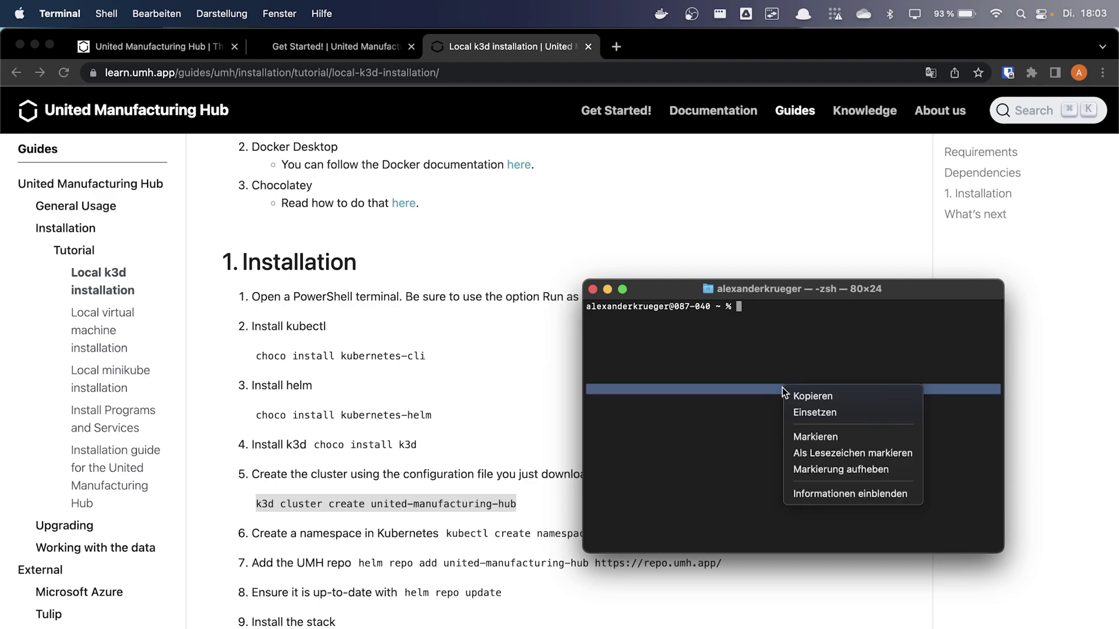
{"action": "left_click", "coordinate": [807, 413]}
{"action": "key", "text": "Return"}
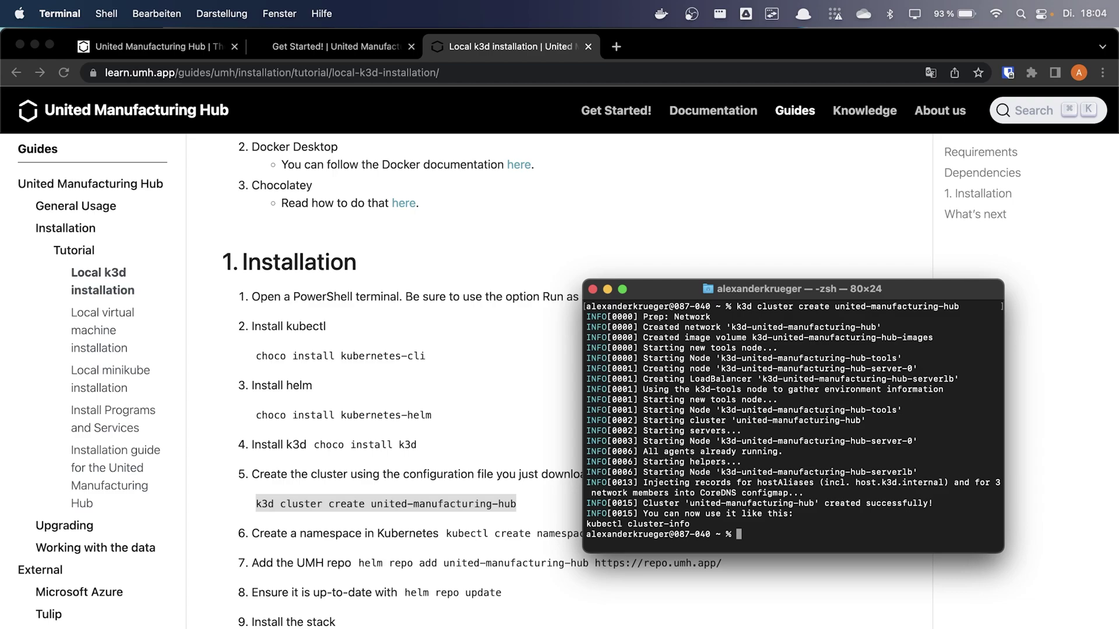
Back in the guide, select and copy the cluster create command line
{"action": "left_click_drag", "start_coordinate": [328, 505], "coordinate": [320, 505]}
{"action": "triple_click", "coordinate": [319, 505]}
{"action": "key", "text": "super+c"}
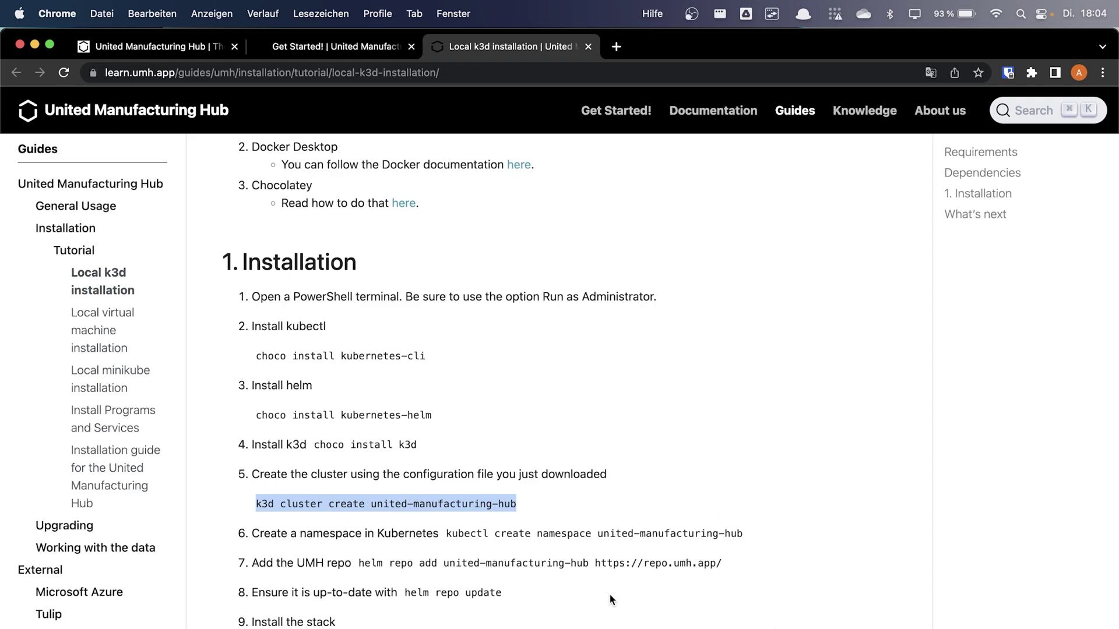
Create the united-manufacturing-hub namespace with the guide's step 6 command in Terminal
{"action": "left_click_drag", "start_coordinate": [445, 536], "coordinate": [748, 535]}
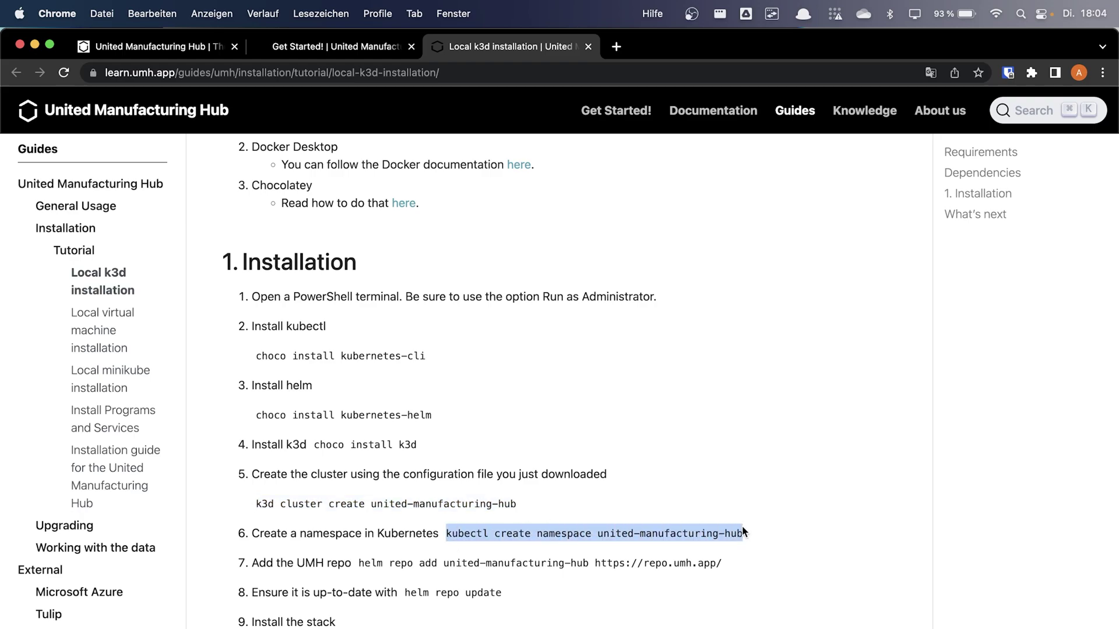
{"action": "key", "text": "super+c"}
{"action": "key", "text": "super+Tab"}
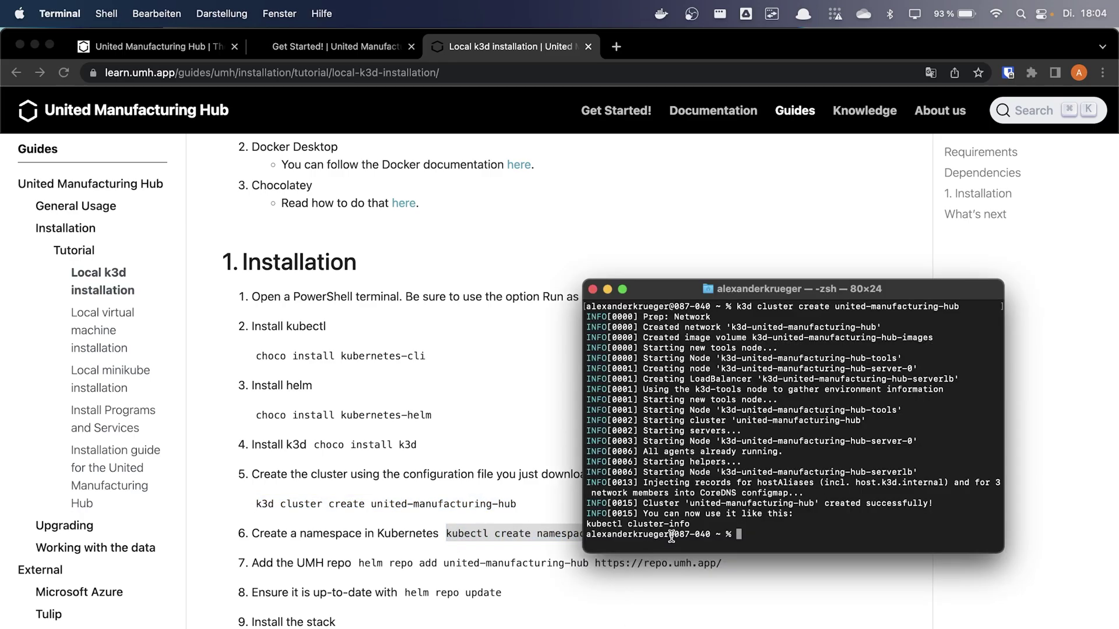
{"action": "right_click", "coordinate": [696, 504]}
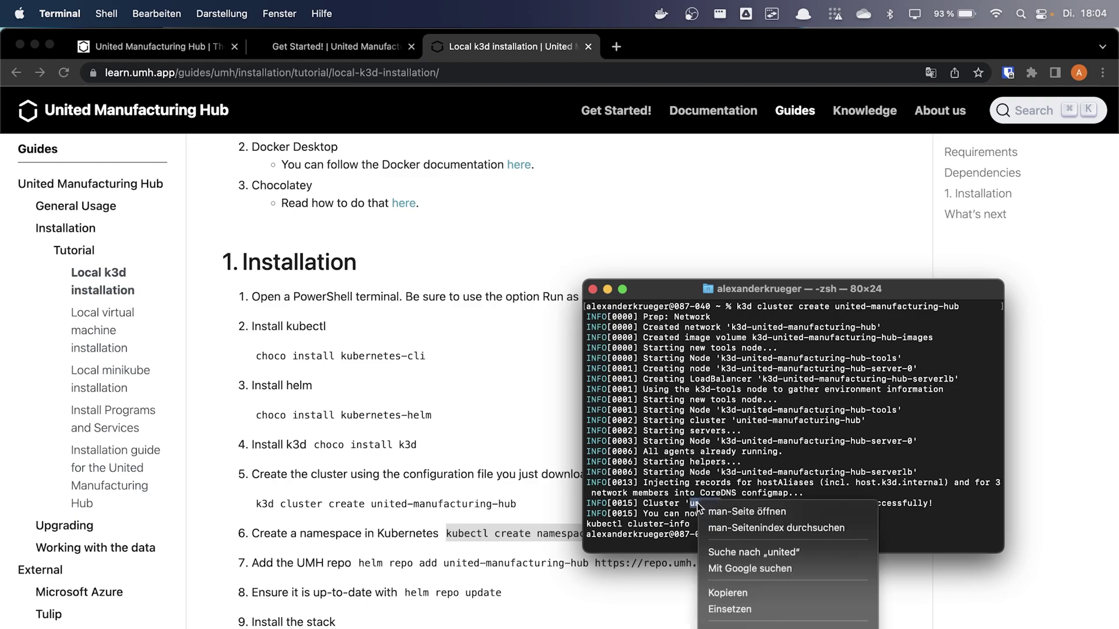
{"action": "left_click", "coordinate": [745, 608]}
{"action": "key", "text": "Return"}
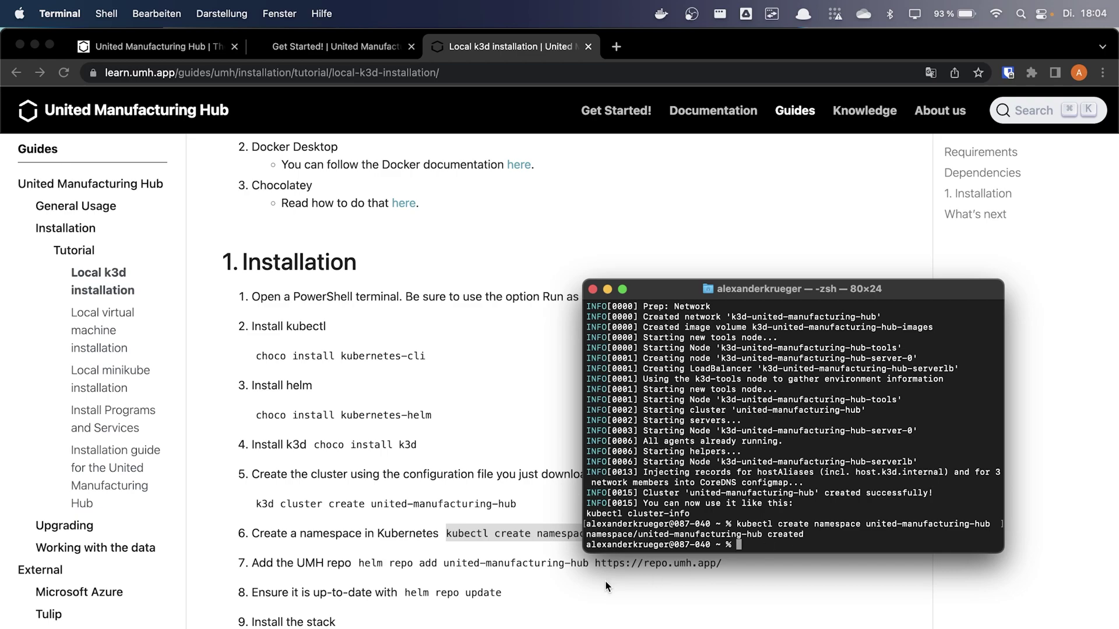
Add the UMH Helm repository using the step 7 helm repo add command
{"action": "key", "text": "super+Tab"}
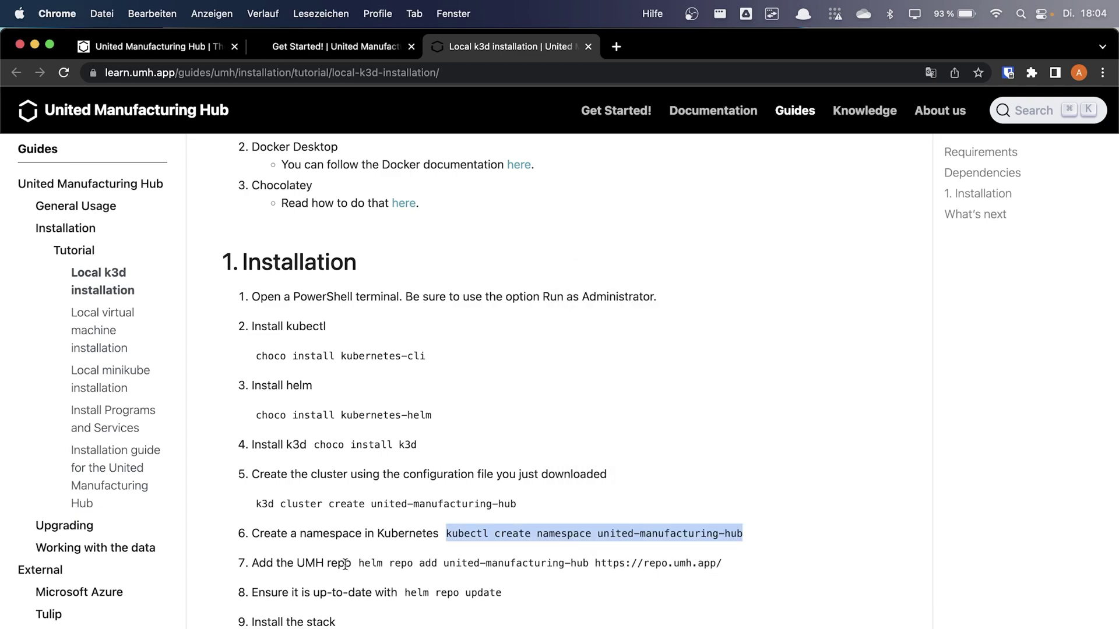
{"action": "left_click_drag", "start_coordinate": [358, 563], "coordinate": [708, 577]}
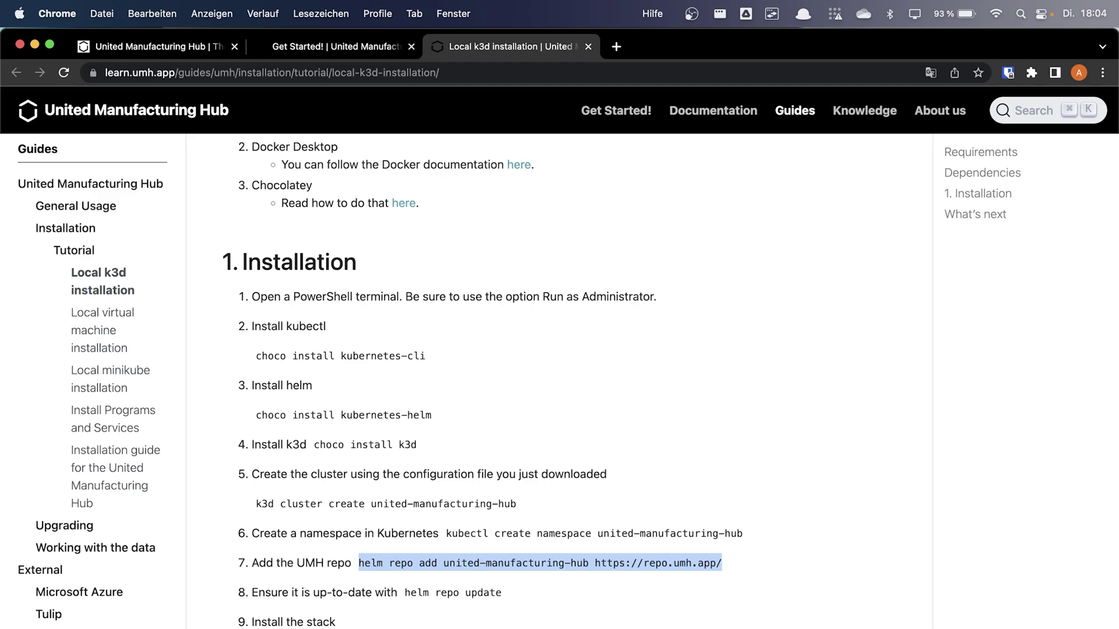
{"action": "key", "text": "super+Tab"}
{"action": "right_click", "coordinate": [692, 561]}
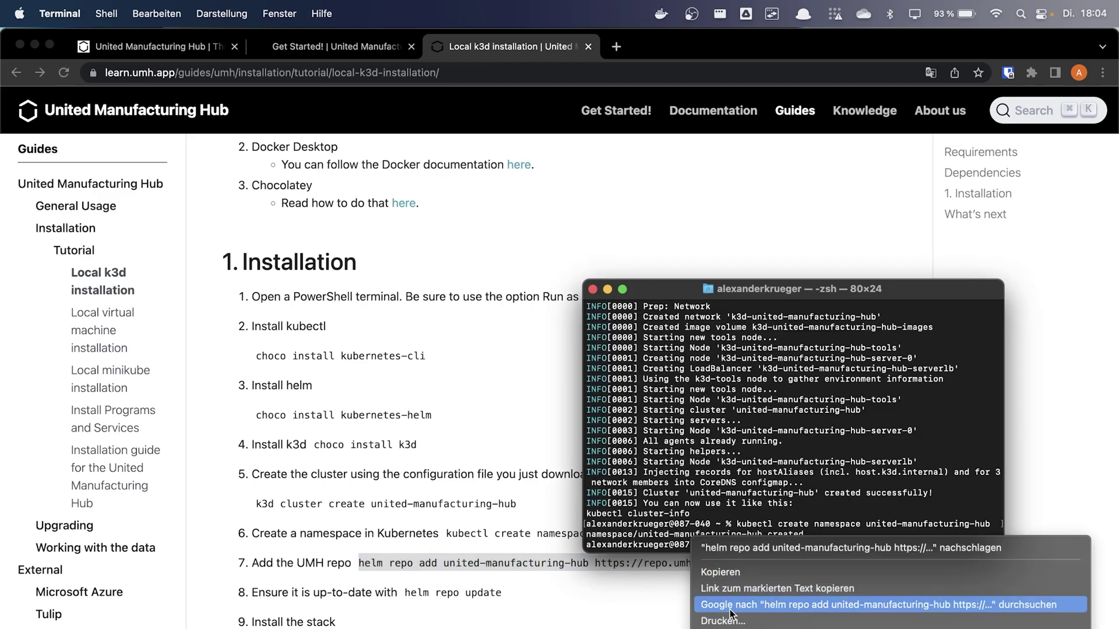
{"action": "right_click", "coordinate": [755, 482]}
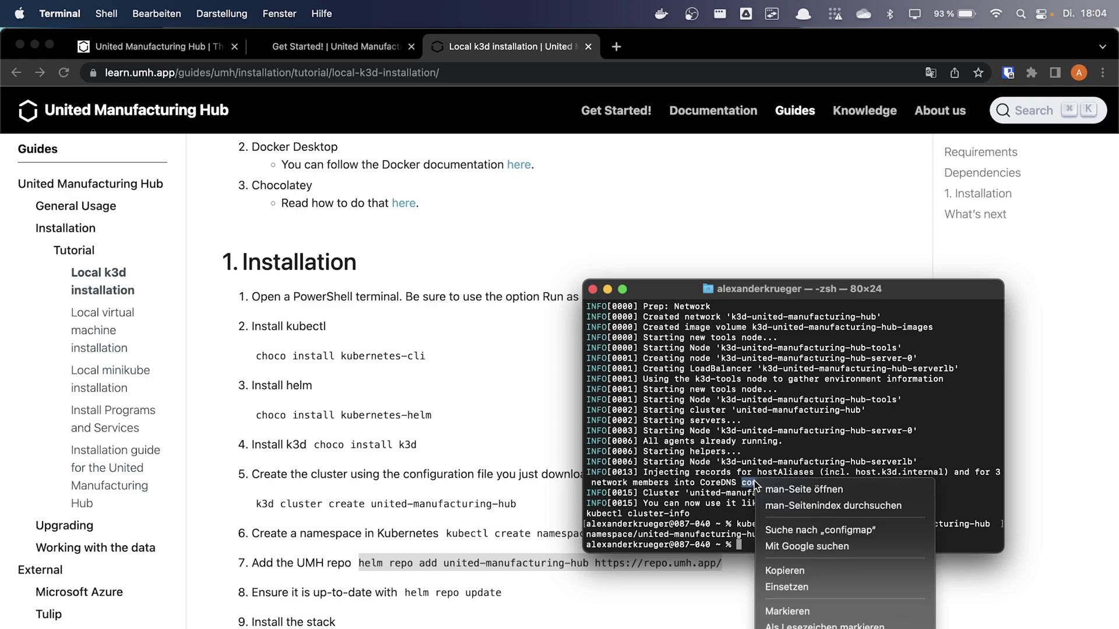
{"action": "left_click", "coordinate": [801, 586]}
{"action": "key", "text": "Return"}
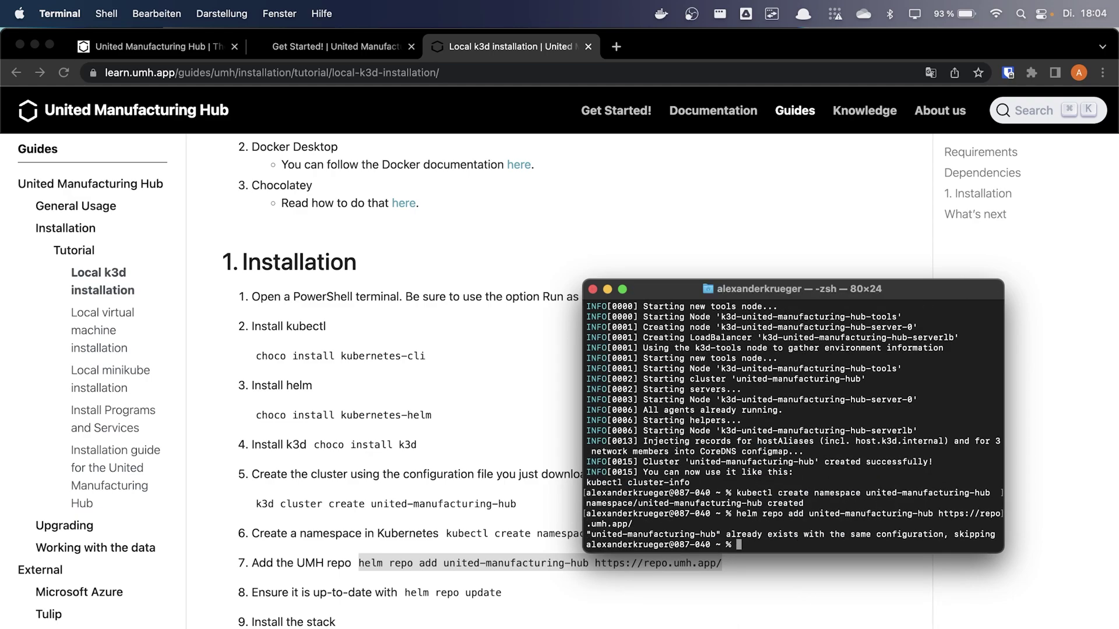
Run helm repo update from step 8 to refresh the repository
{"action": "left_click", "coordinate": [508, 621]}
{"action": "left_click_drag", "start_coordinate": [502, 592], "coordinate": [404, 593]}
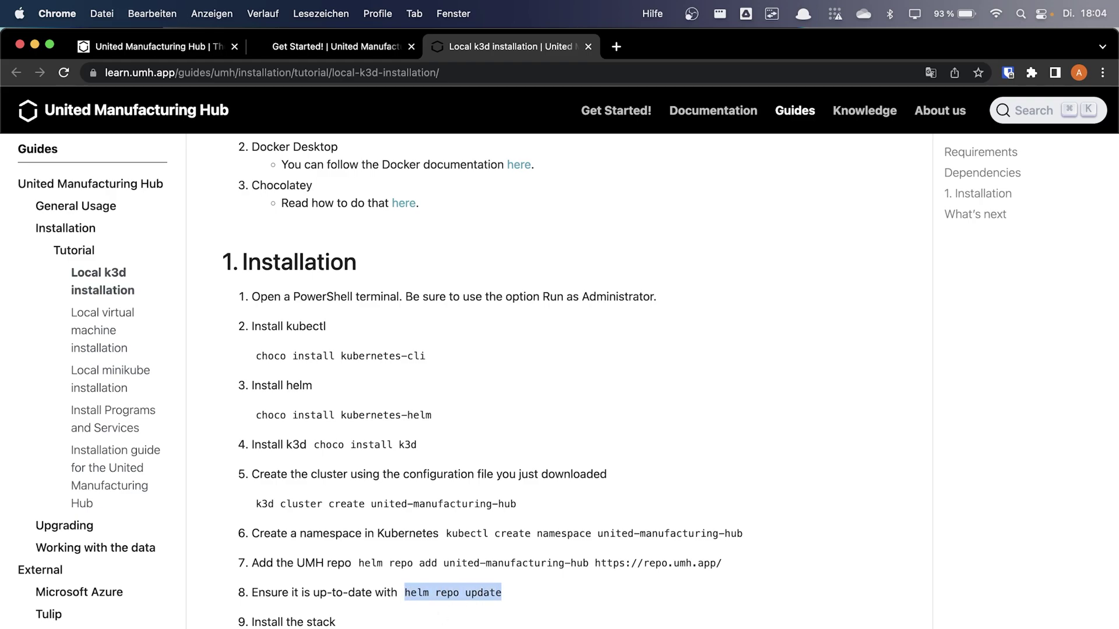
{"action": "key", "text": "super+Tab"}
{"action": "right_click", "coordinate": [733, 480]}
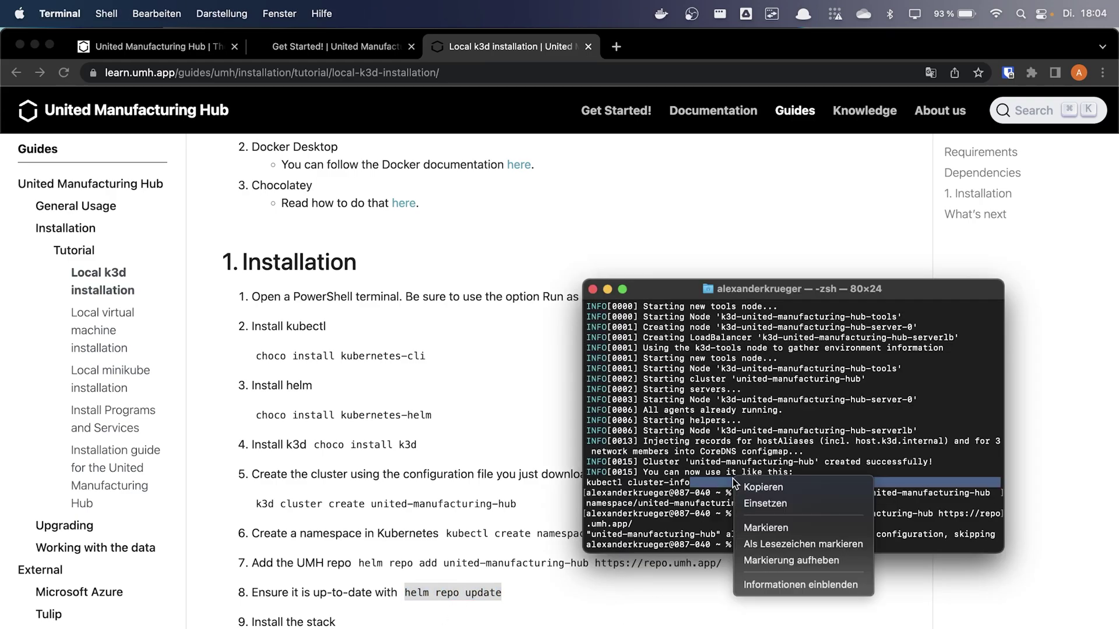
{"action": "left_click", "coordinate": [757, 504]}
{"action": "key", "text": "Return"}
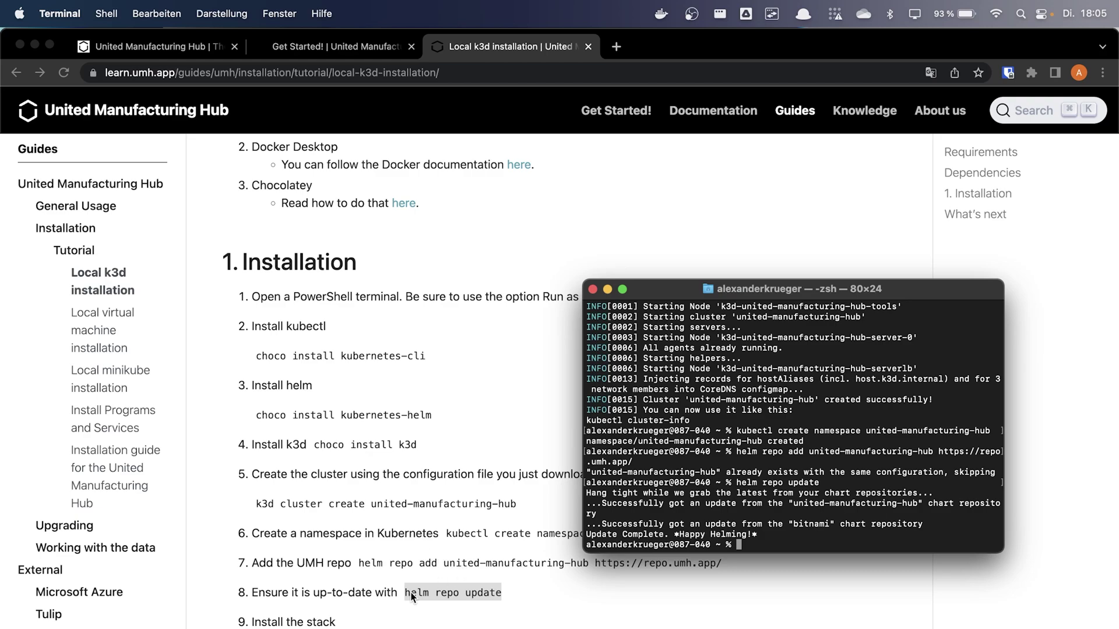
Paste and run the guide's helm install united-manufacturing-hub command in Terminal
{"action": "triple_click", "coordinate": [502, 597]}
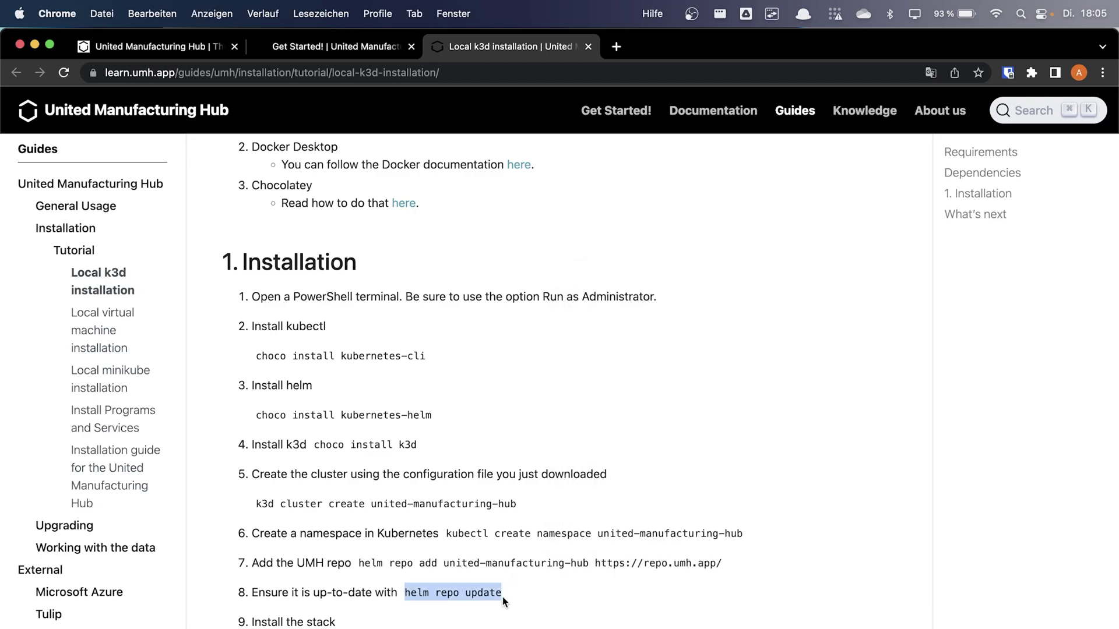
{"action": "scroll", "coordinate": [503, 597], "scroll_direction": "down", "scroll_amount": 2}
{"action": "scroll", "coordinate": [502, 597], "scroll_direction": "down", "scroll_amount": 1}
{"action": "left_click_drag", "start_coordinate": [441, 593], "coordinate": [236, 582]}
{"action": "key", "text": "super+Tab"}
{"action": "right_click", "coordinate": [725, 419]}
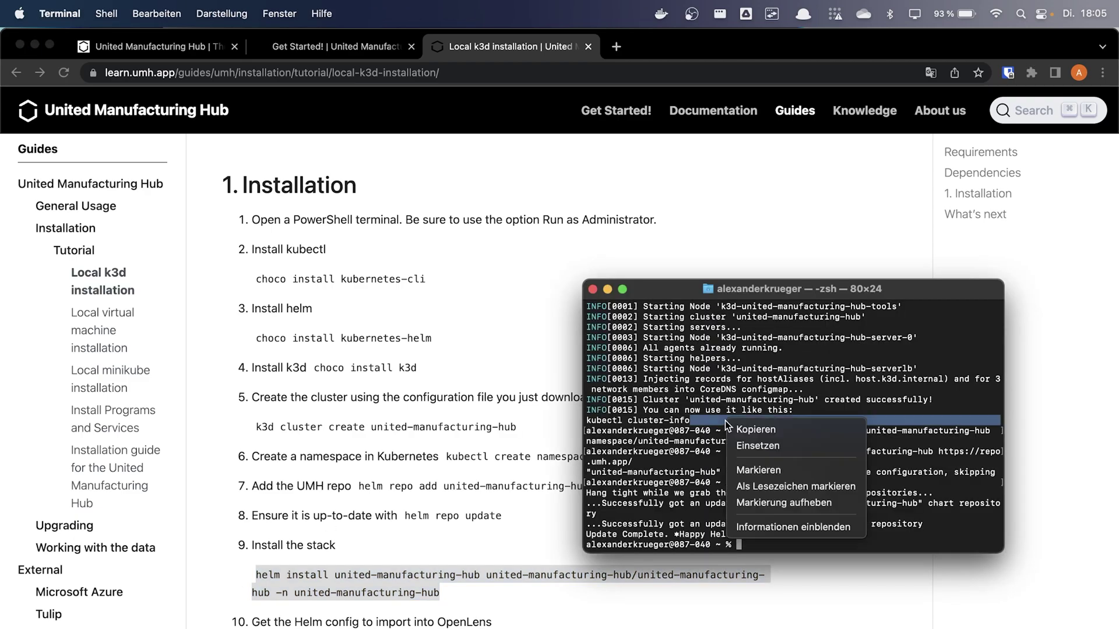
{"action": "left_click", "coordinate": [746, 448]}
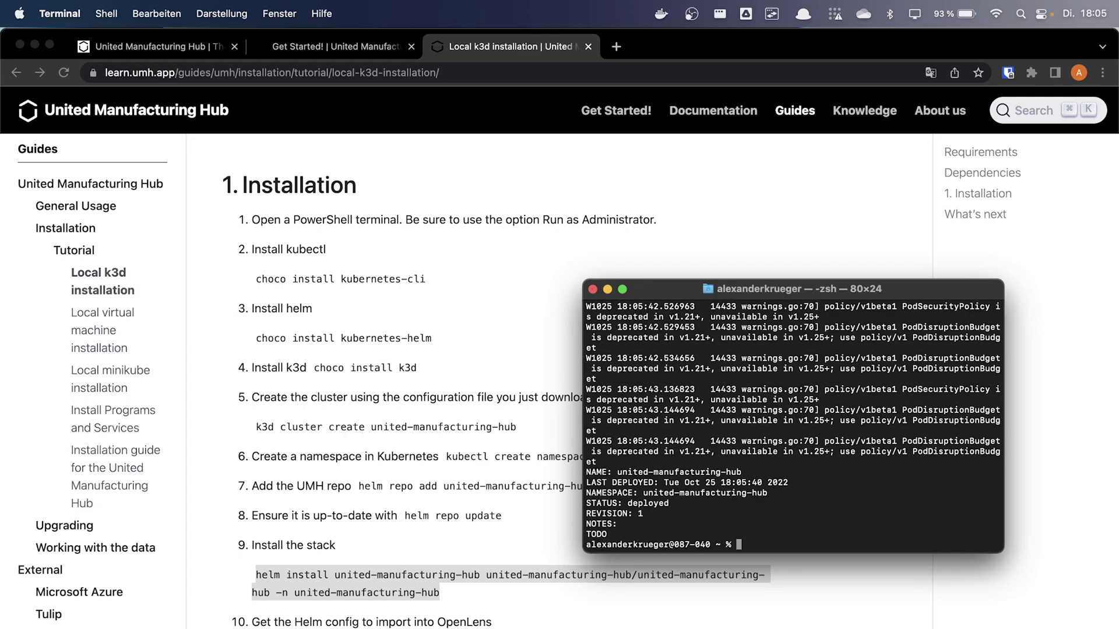
Launch OpenLens via Spotlight and connect to the k3d-united-manufacturing-hub cluster from the Catalog
{"action": "key", "text": "super+space"}
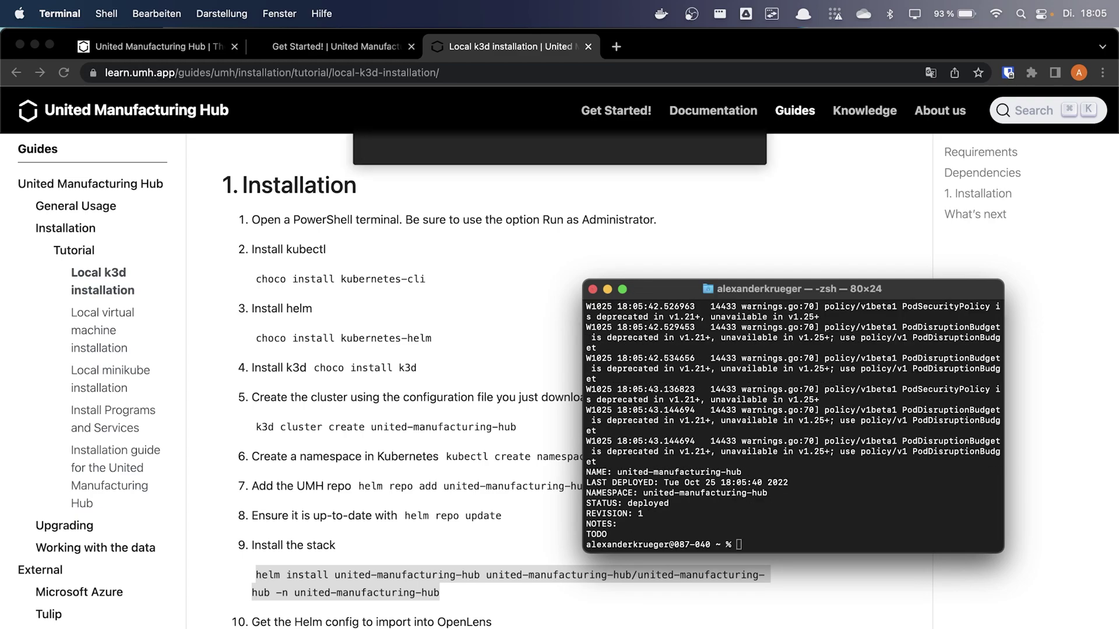
{"action": "type", "text": "op"}
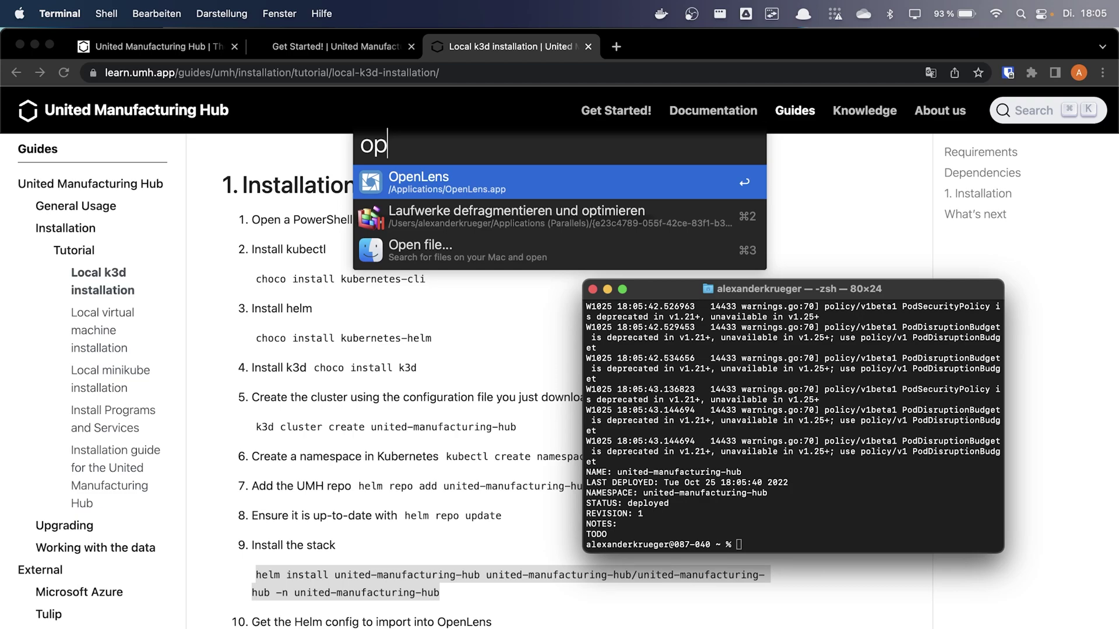
{"action": "key", "text": "Return"}
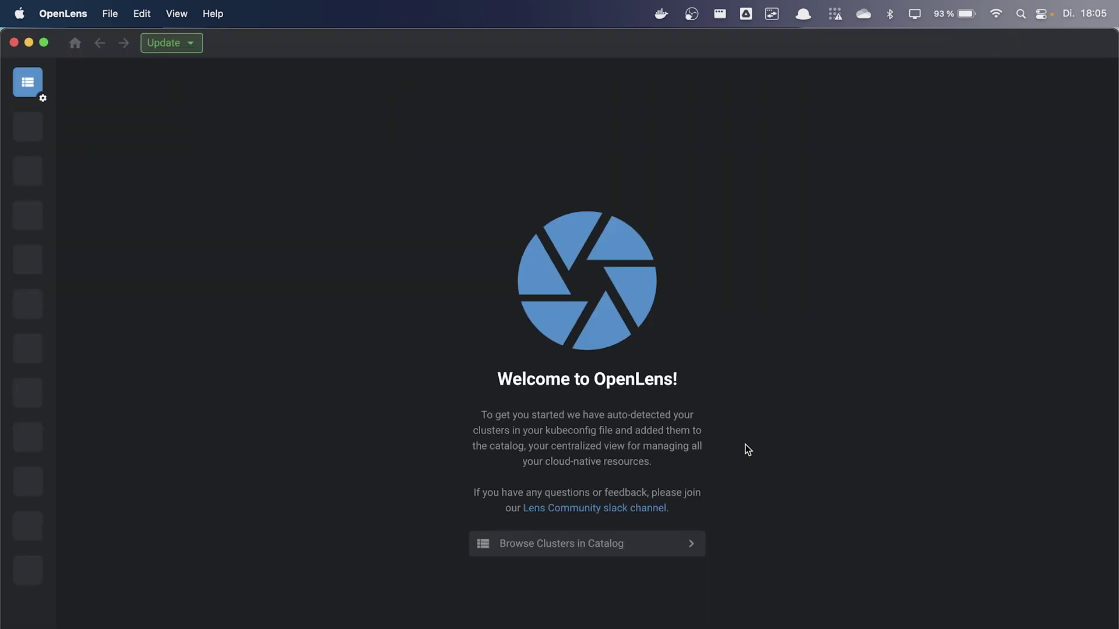
{"action": "left_click", "coordinate": [28, 82]}
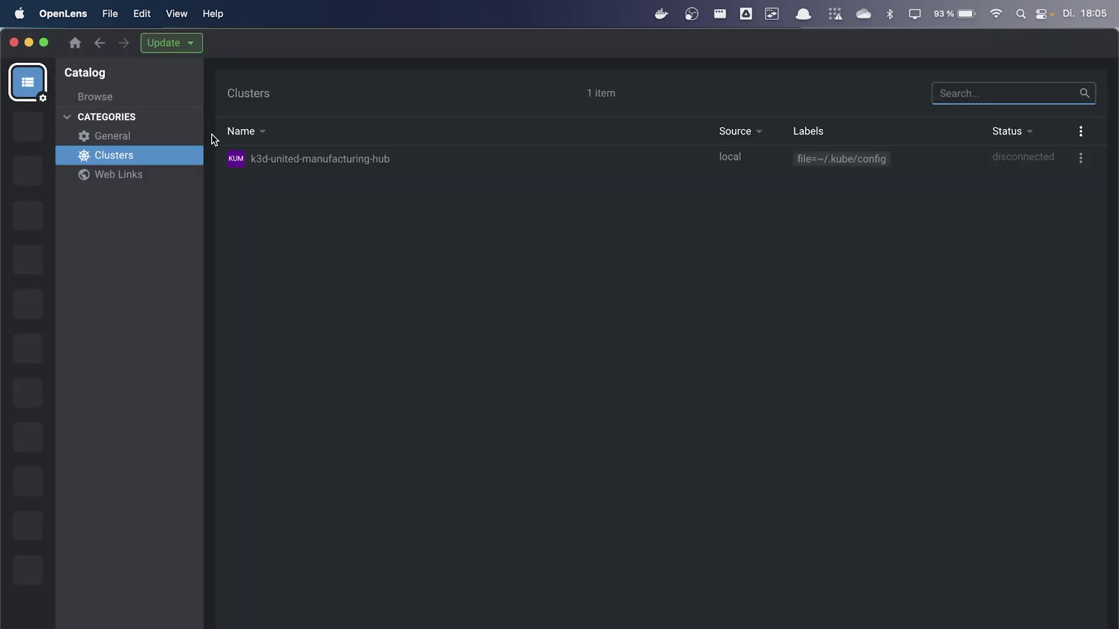
{"action": "left_click", "coordinate": [276, 157]}
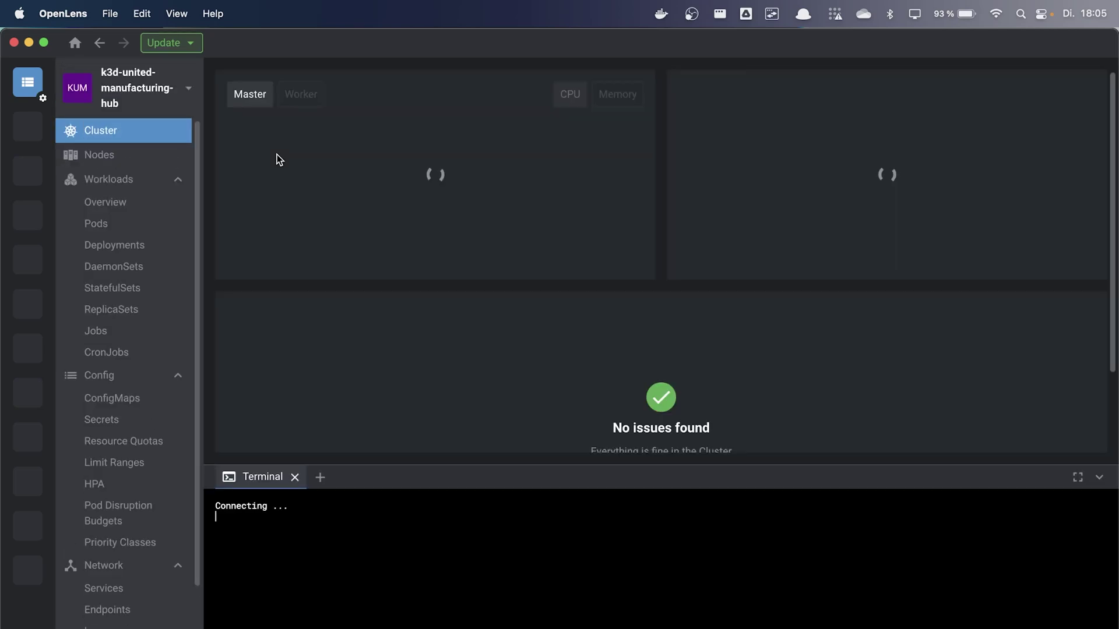
Open Workloads > Pods and shrink the terminal panel so all 13 pods show
{"action": "left_click", "coordinate": [96, 225]}
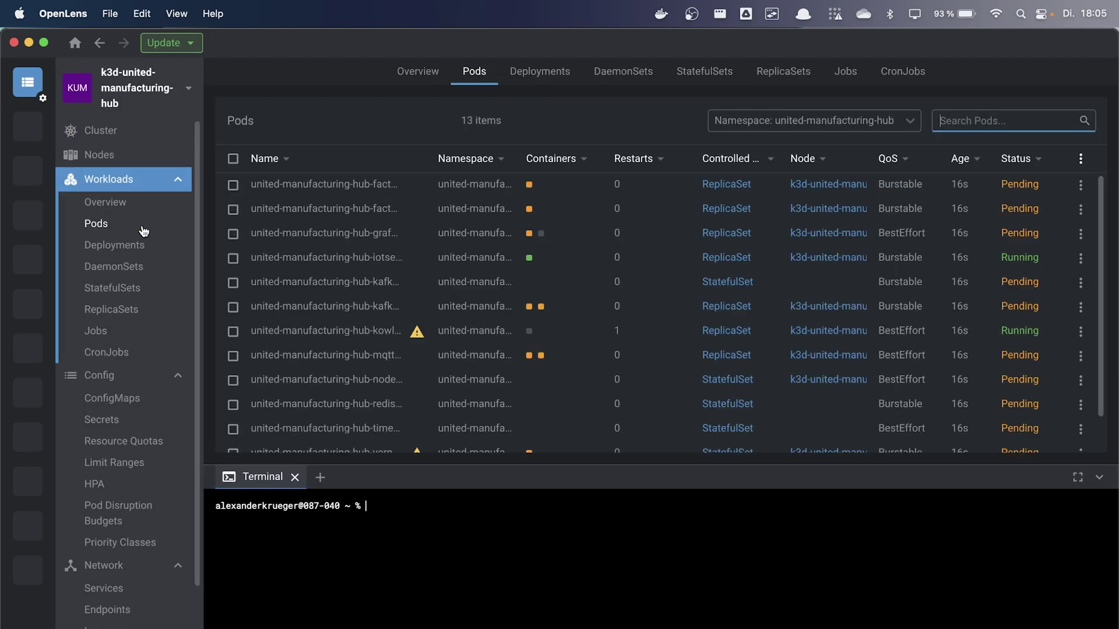
{"action": "left_click", "coordinate": [887, 466]}
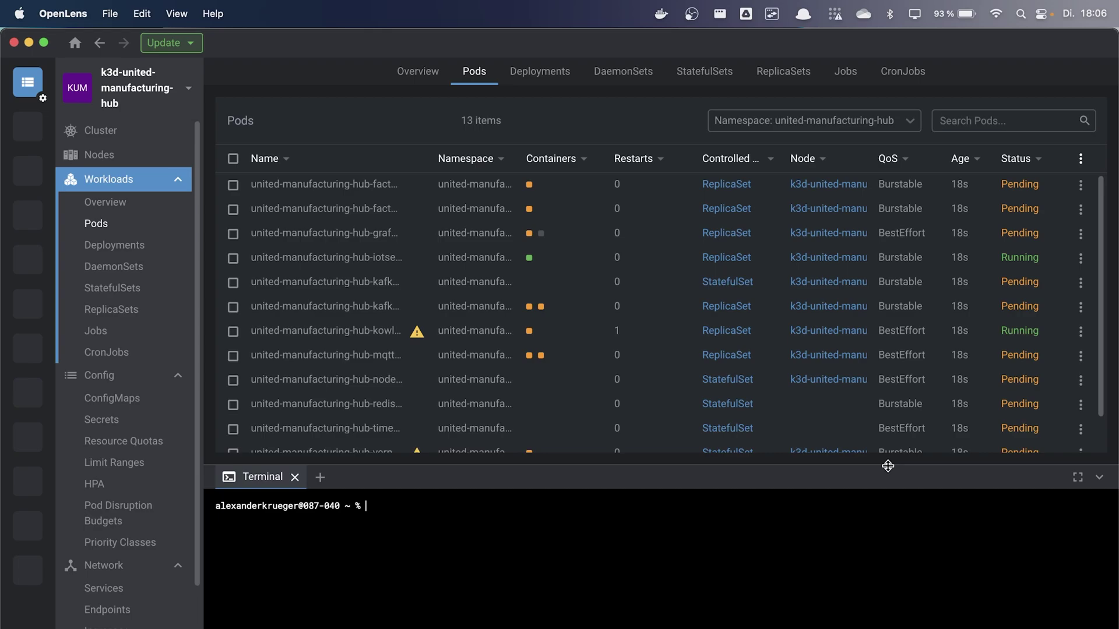
{"action": "left_click_drag", "start_coordinate": [888, 466], "coordinate": [887, 628]}
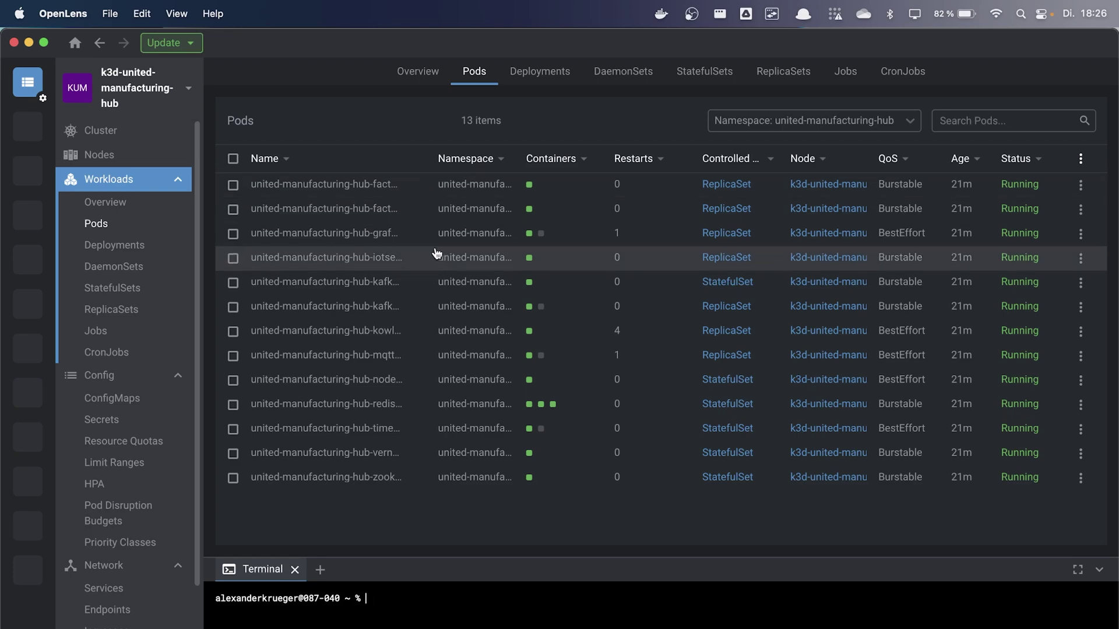
Skim the k3d guide, then scroll the Get Started! tab to section 2, Data acquisition
{"action": "key", "text": "super+Tab"}
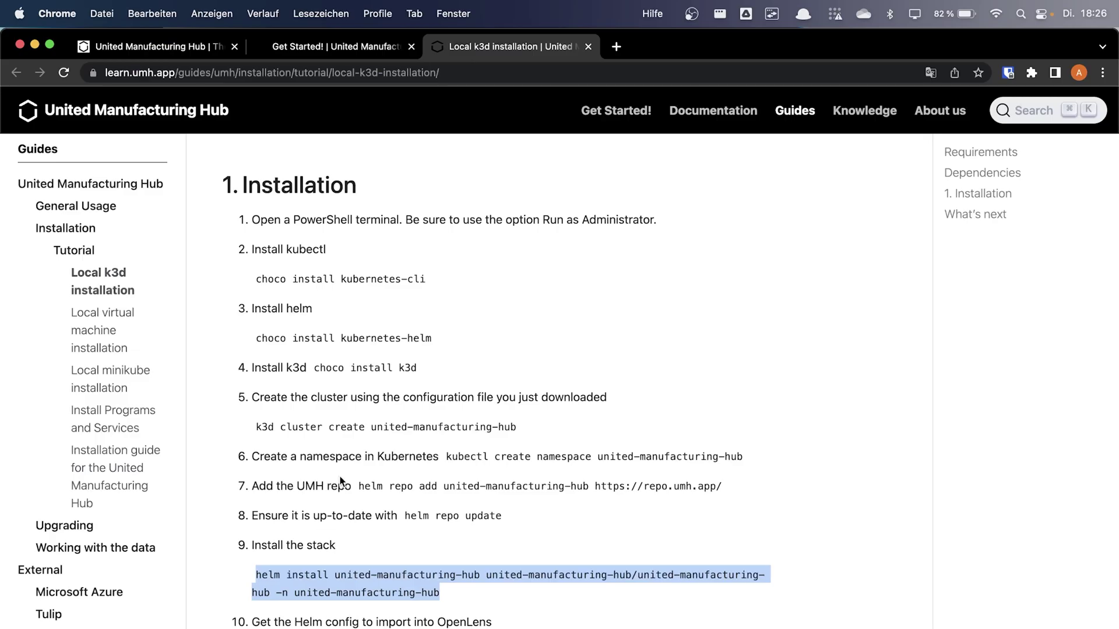
{"action": "scroll", "coordinate": [339, 477], "scroll_direction": "down", "scroll_amount": 5}
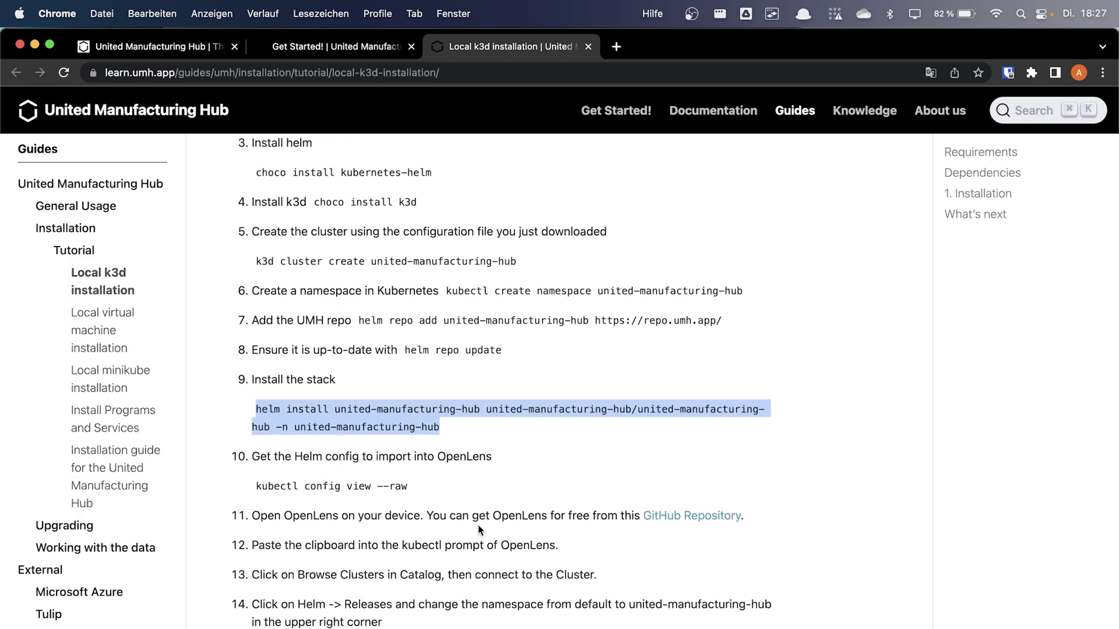
{"action": "scroll", "coordinate": [477, 525], "scroll_direction": "down", "scroll_amount": 8}
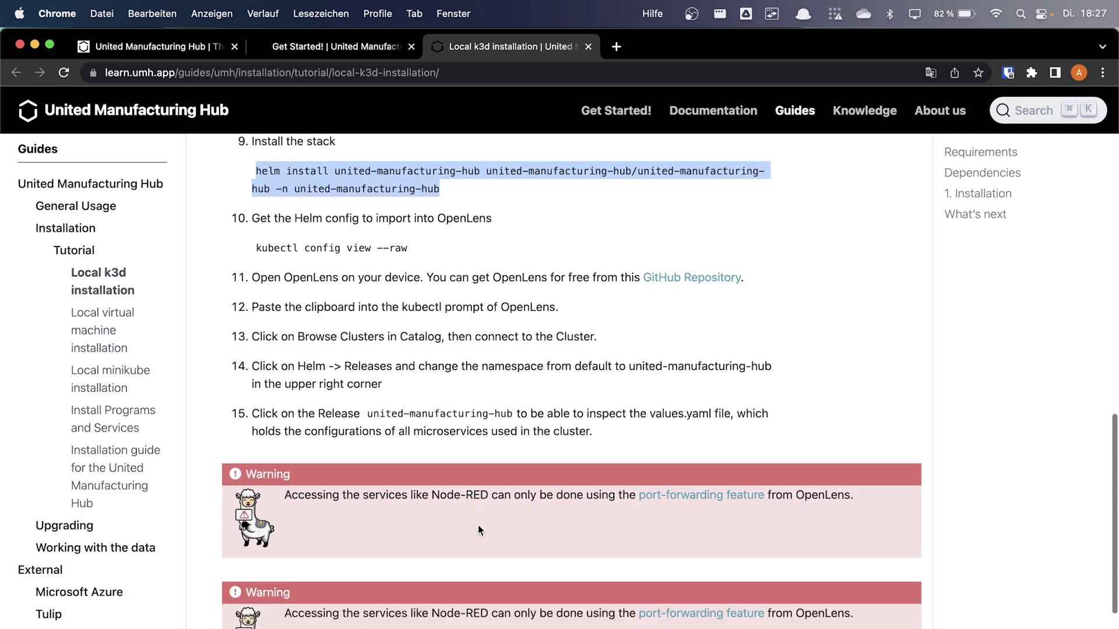
{"action": "scroll", "coordinate": [477, 526], "scroll_direction": "up", "scroll_amount": 15}
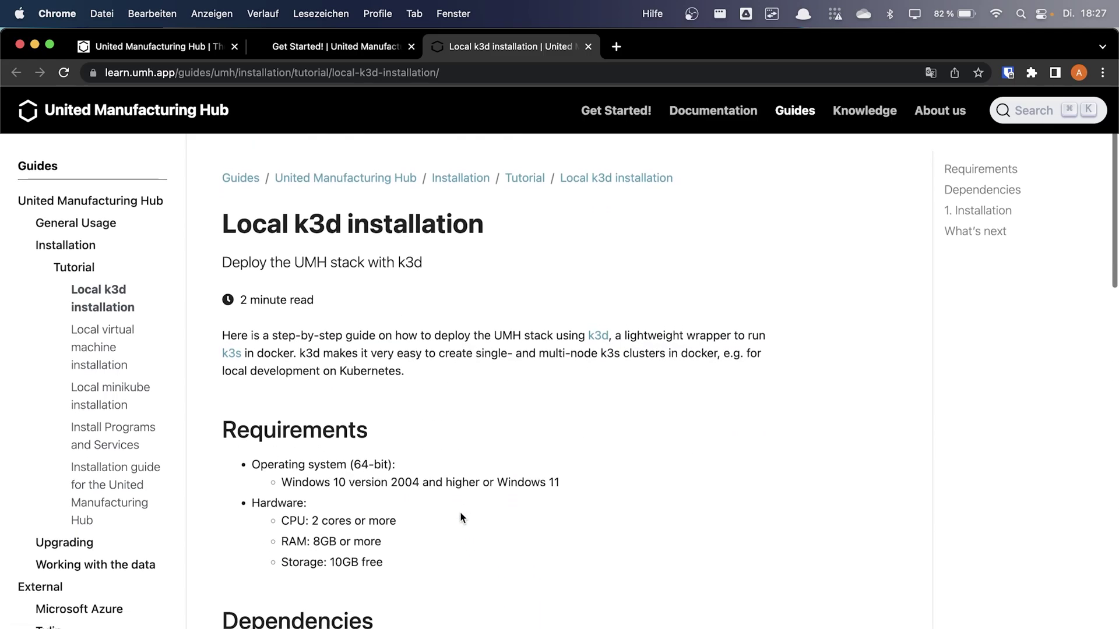
{"action": "left_click", "coordinate": [325, 46]}
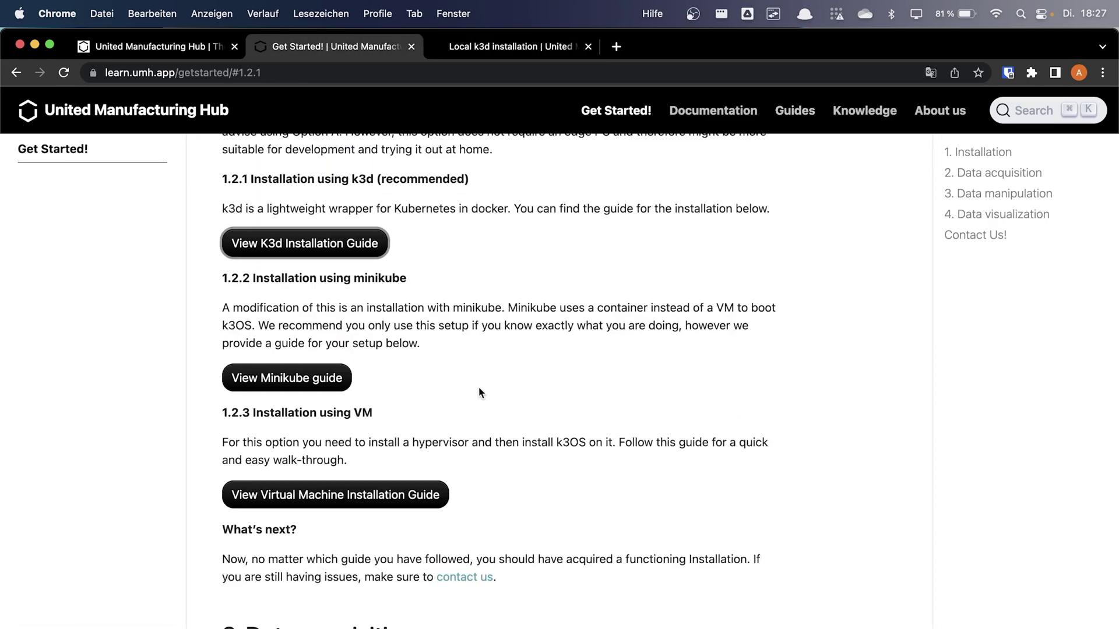
{"action": "scroll", "coordinate": [479, 392], "scroll_direction": "down", "scroll_amount": 12}
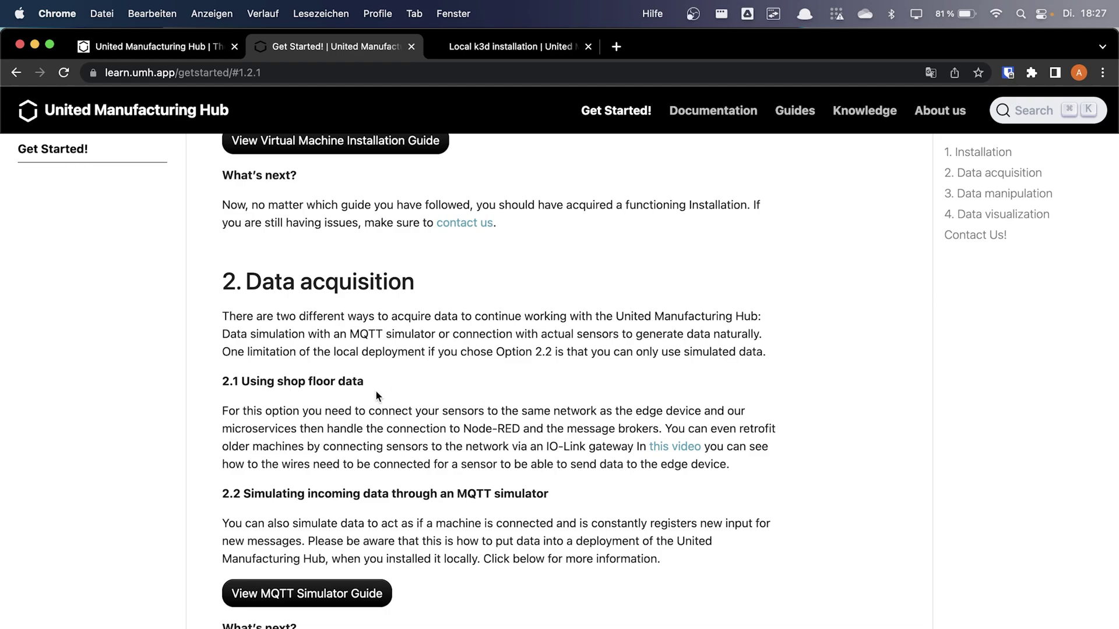
{"action": "scroll", "coordinate": [376, 391], "scroll_direction": "down", "scroll_amount": 1}
{"action": "scroll", "coordinate": [376, 389], "scroll_direction": "down", "scroll_amount": 1}
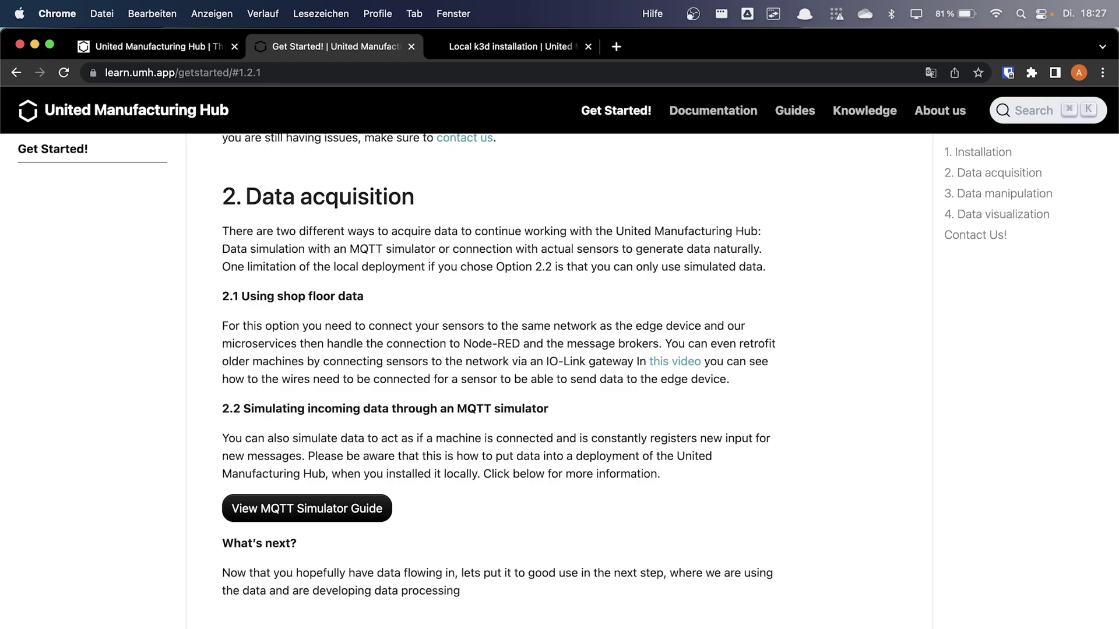
Open the nodered pod's details in OpenLens and forward the Node-RED UI port locally
{"action": "key", "text": "super+Tab"}
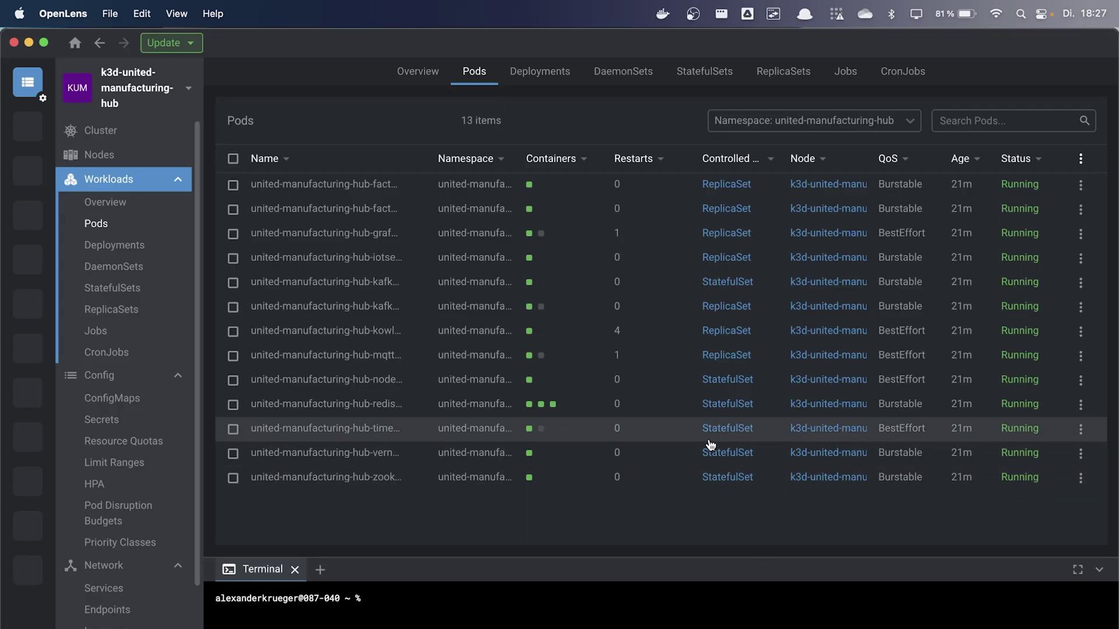
{"action": "left_click", "coordinate": [430, 379]}
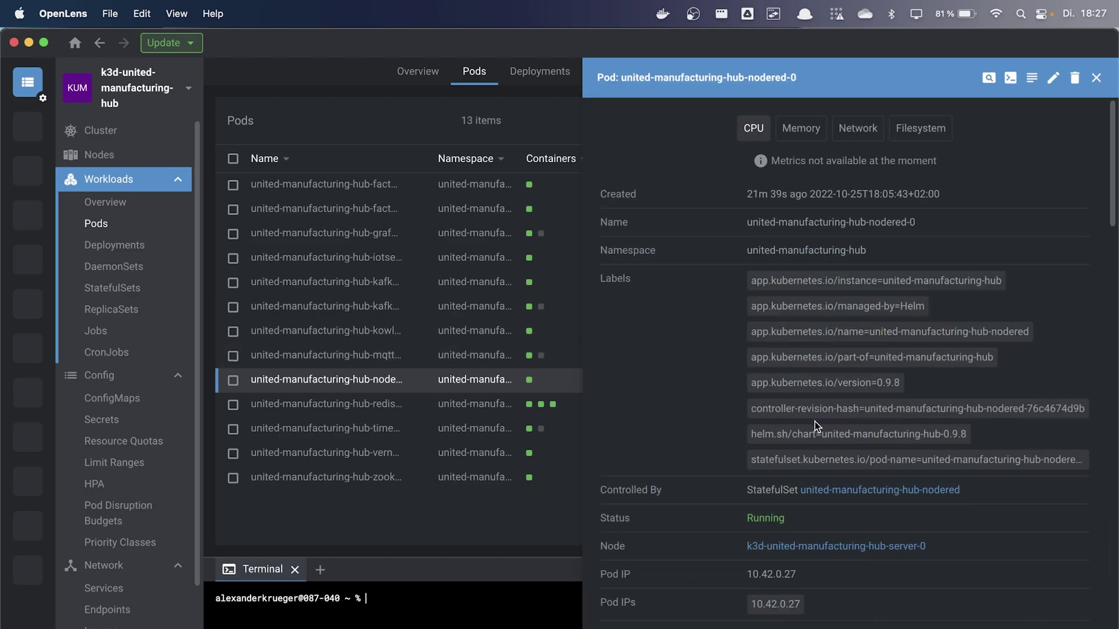
{"action": "scroll", "coordinate": [815, 422], "scroll_direction": "down", "scroll_amount": 10}
{"action": "scroll", "coordinate": [815, 421], "scroll_direction": "down", "scroll_amount": 1}
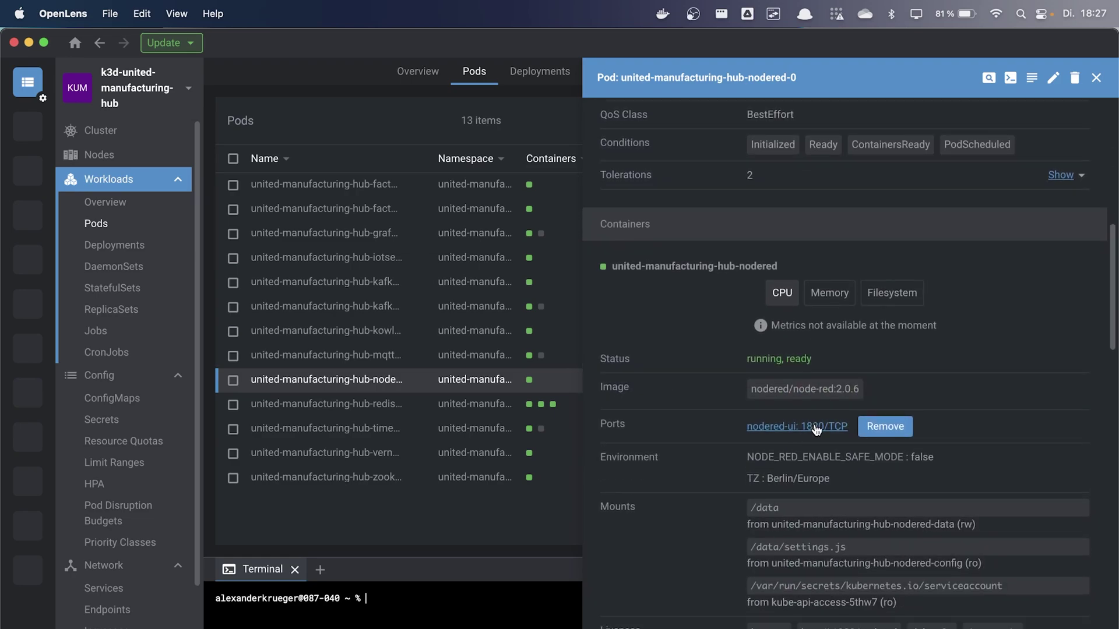
{"action": "left_click", "coordinate": [814, 427]}
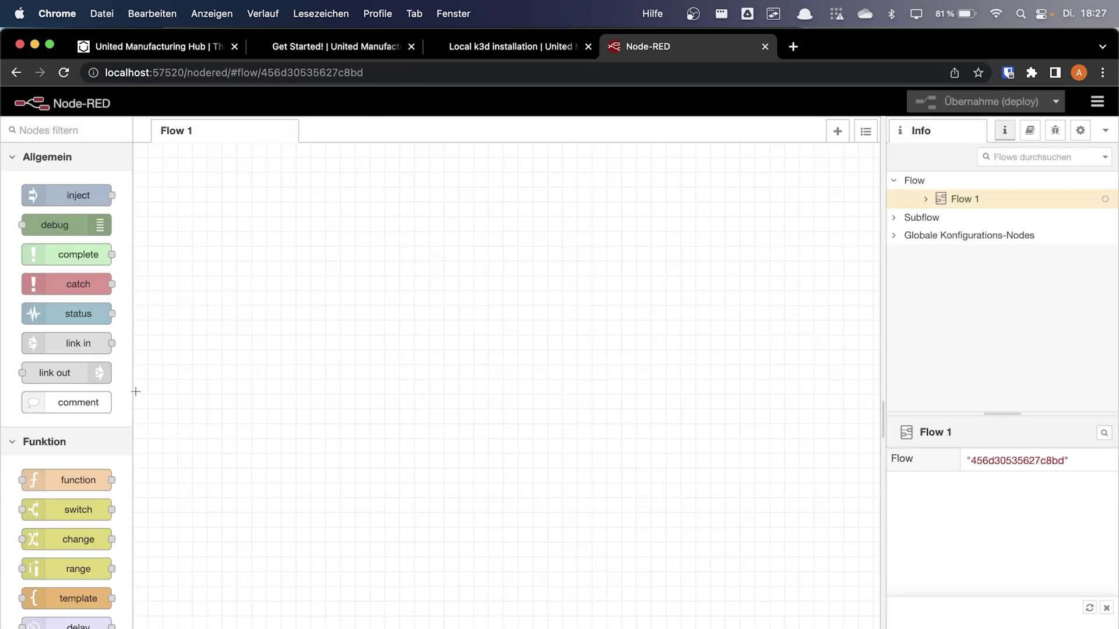
{"action": "mouse_move", "coordinate": [40, 347]}
Open Network > Services and click through the services to united-manufacturing-hub-vernemq's details
{"action": "key", "text": "super+Tab"}
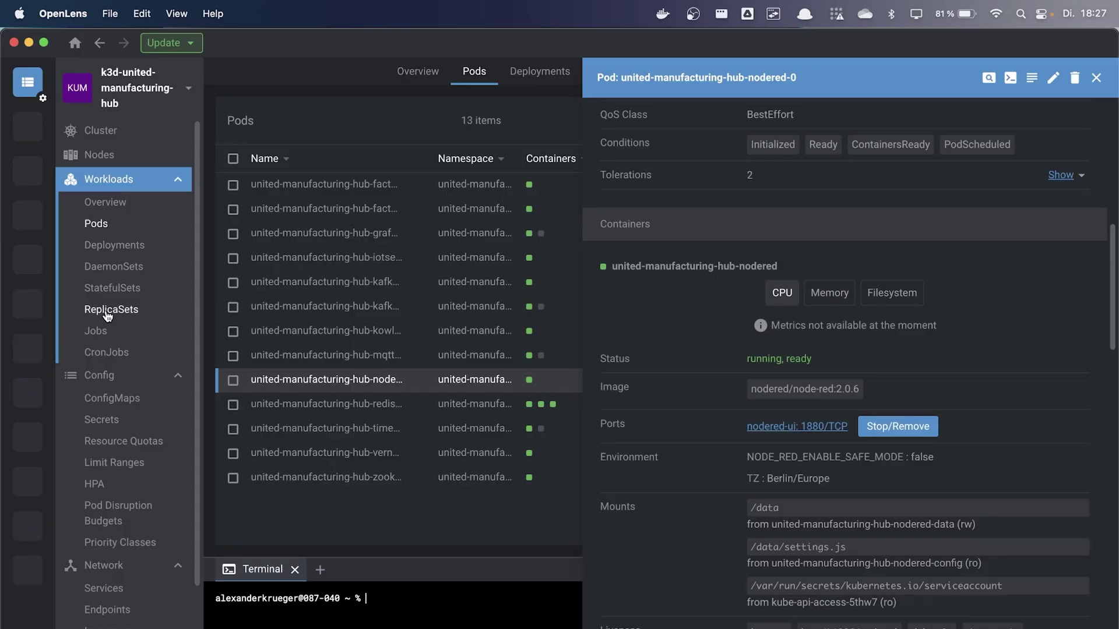
{"action": "scroll", "coordinate": [130, 484], "scroll_direction": "down", "scroll_amount": 2}
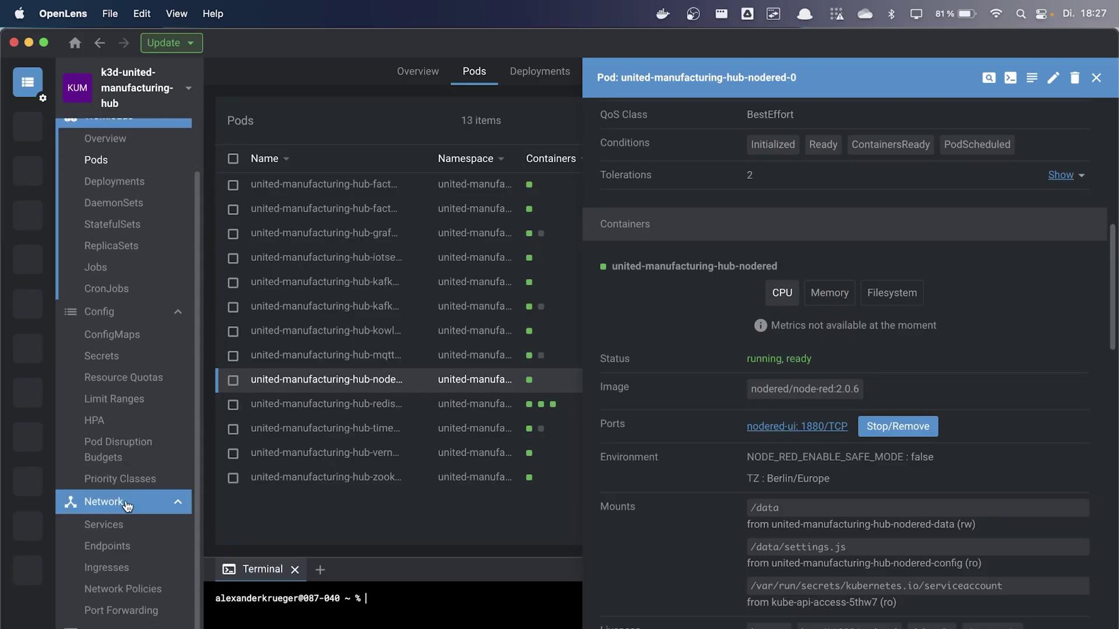
{"action": "left_click", "coordinate": [103, 524]}
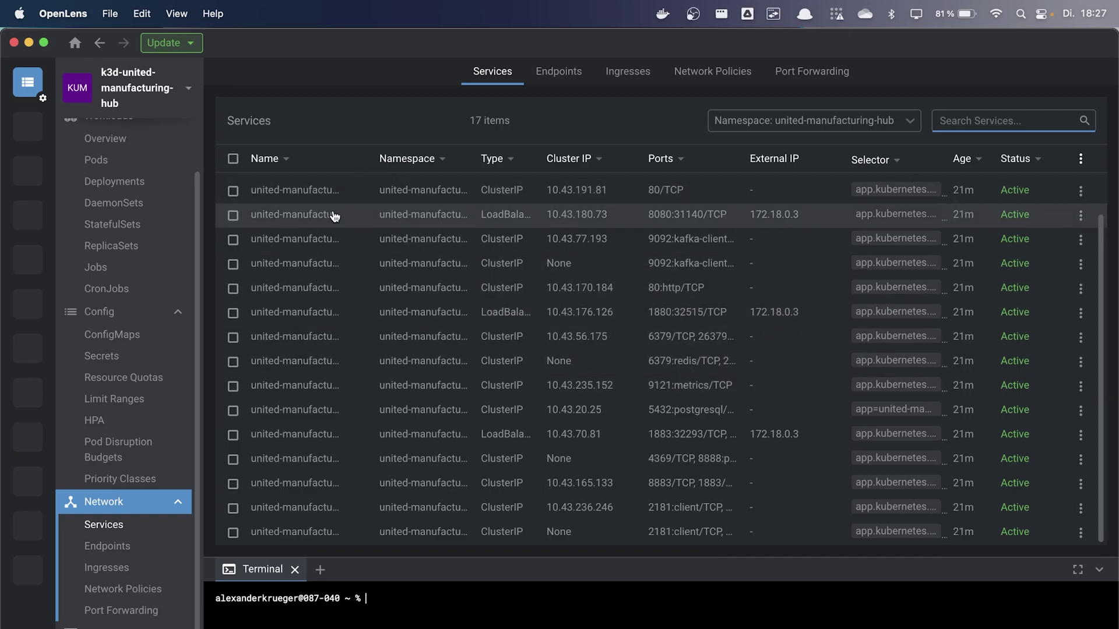
{"action": "left_click", "coordinate": [334, 215]}
{"action": "left_click", "coordinate": [324, 190]}
{"action": "left_click", "coordinate": [321, 239]}
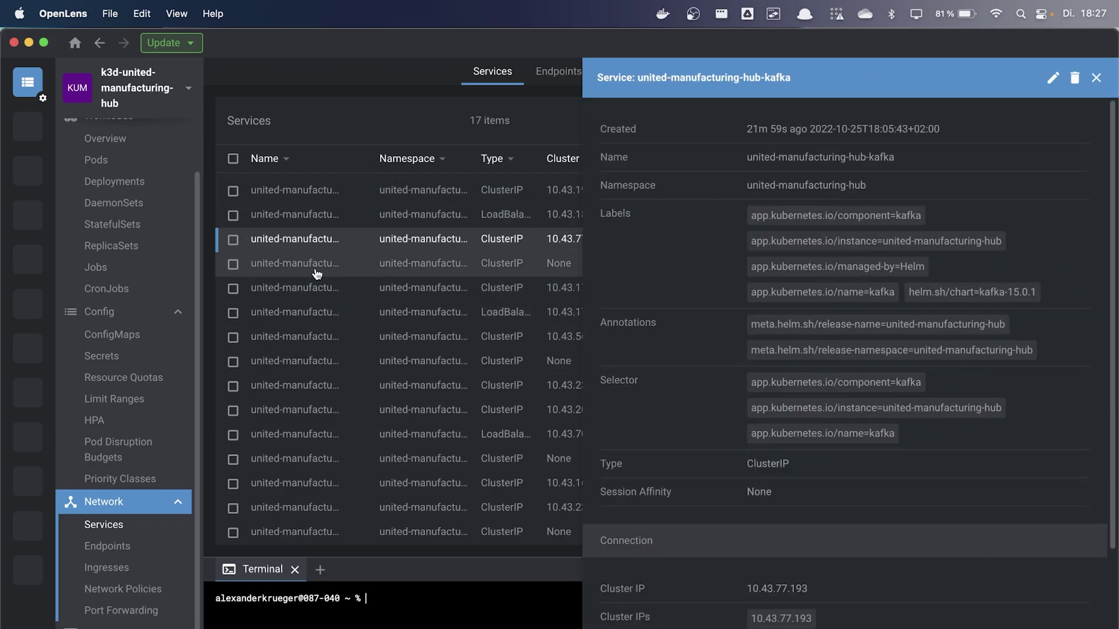
{"action": "left_click", "coordinate": [316, 288]}
{"action": "left_click", "coordinate": [317, 313]}
{"action": "left_click", "coordinate": [317, 336]}
{"action": "left_click", "coordinate": [317, 384]}
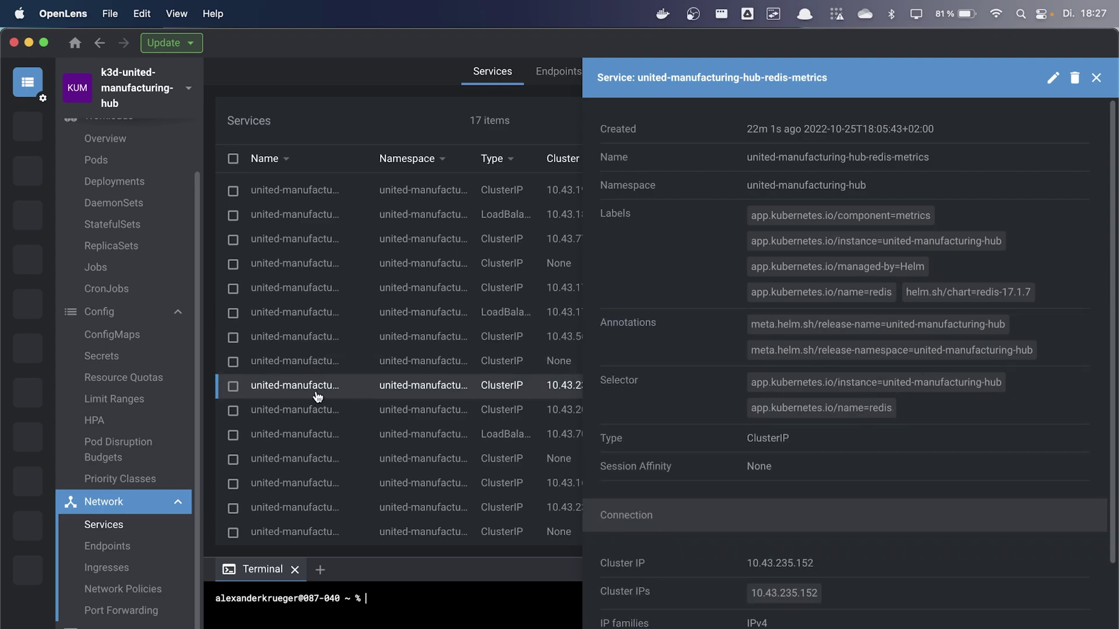
{"action": "left_click", "coordinate": [316, 393]}
{"action": "left_click", "coordinate": [315, 434]}
{"action": "left_click", "coordinate": [315, 471]}
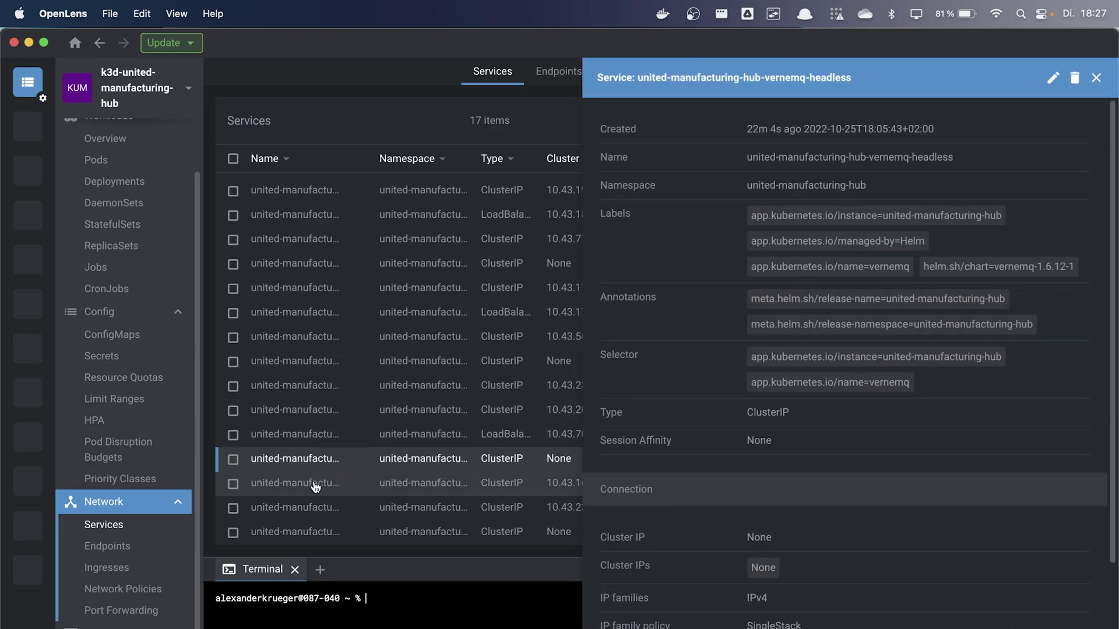
{"action": "left_click", "coordinate": [318, 438]}
{"action": "left_click", "coordinate": [319, 438]}
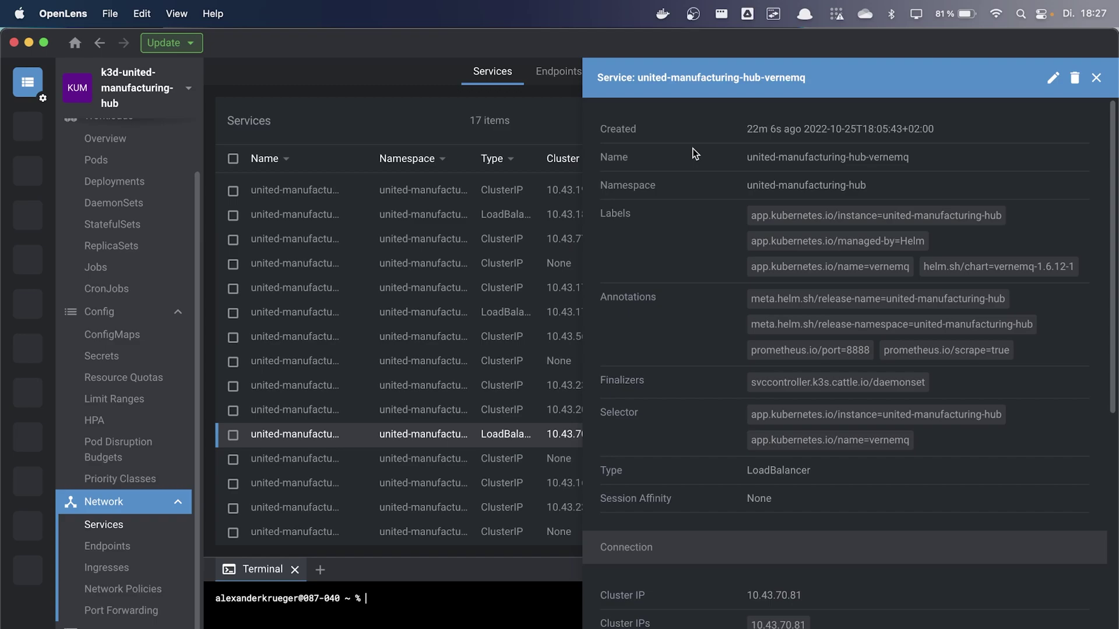
Add an mqtt in node on topic # with a new broker at server united-manufacturing-hub-vernemq
{"action": "left_click", "coordinate": [818, 78]}
{"action": "key", "text": "super+Tab"}
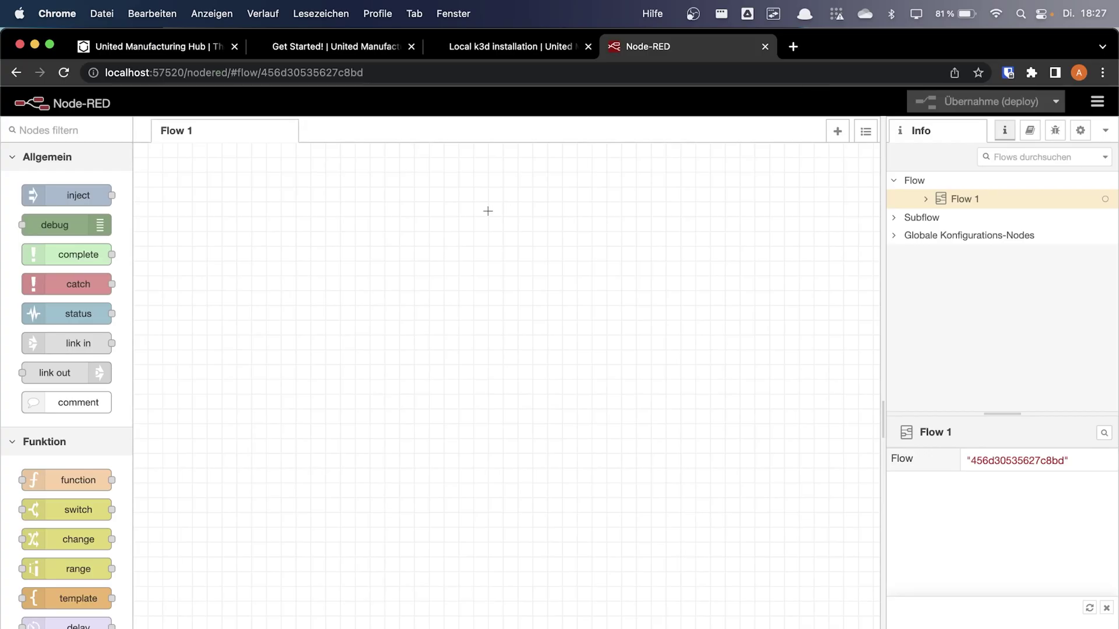
{"action": "scroll", "coordinate": [100, 479], "scroll_direction": "down", "scroll_amount": 6}
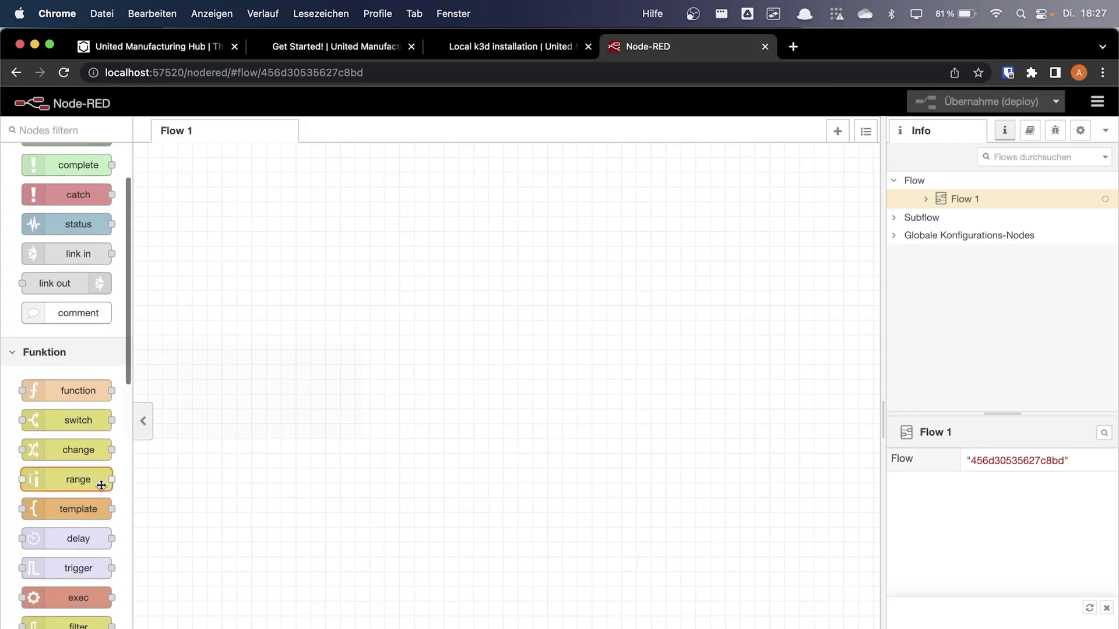
{"action": "left_click_drag", "start_coordinate": [87, 588], "coordinate": [213, 315]}
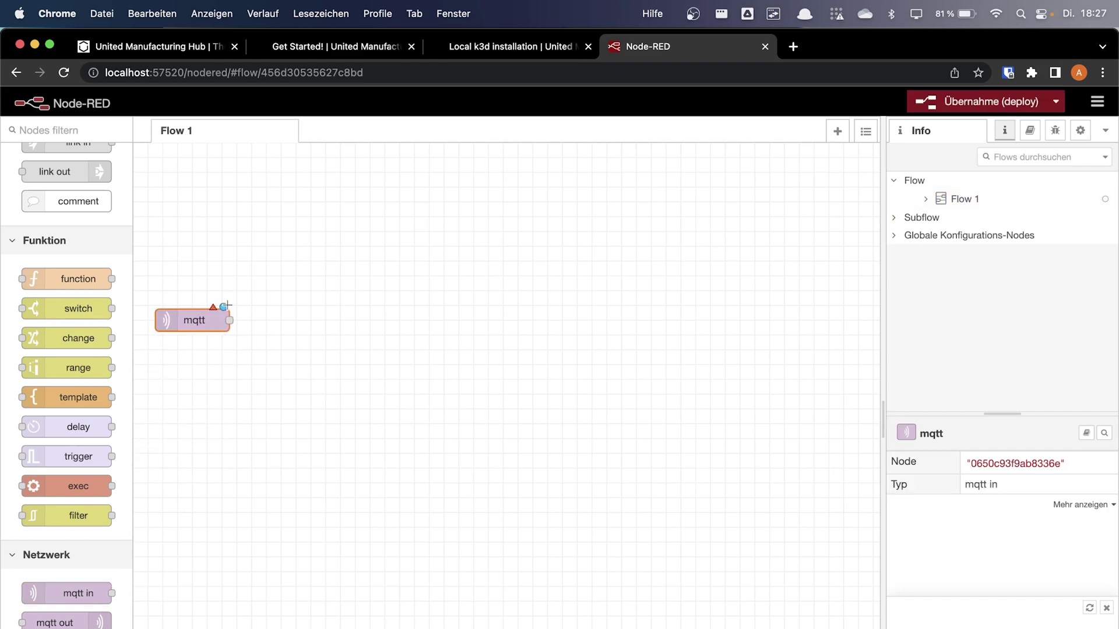
{"action": "double_click", "coordinate": [215, 316]}
{"action": "left_click", "coordinate": [827, 225]}
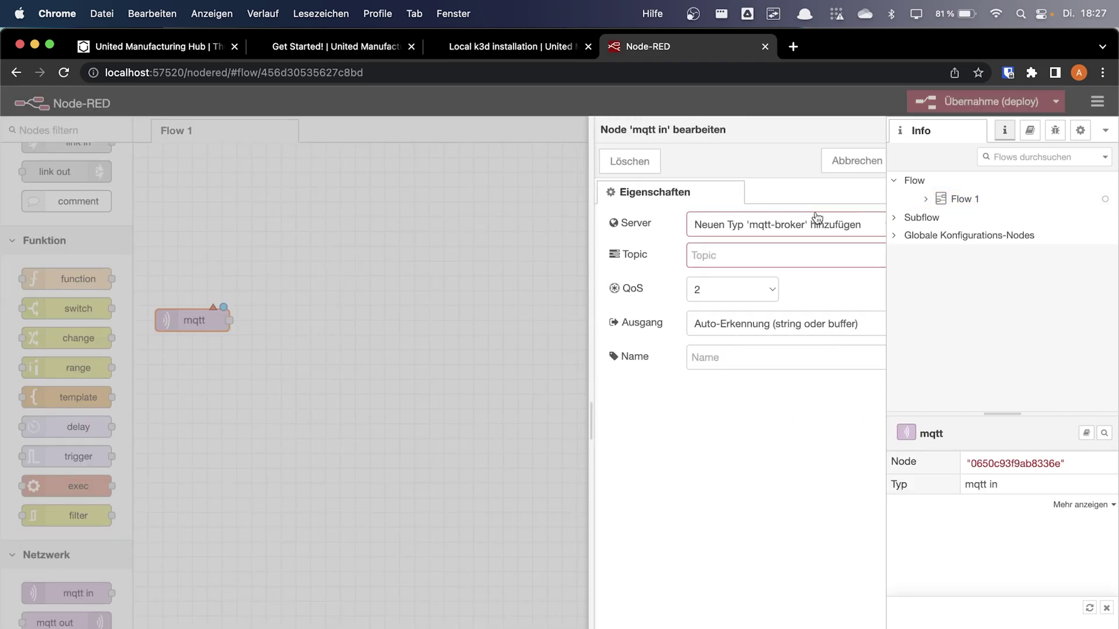
{"action": "left_click", "coordinate": [642, 292]}
{"action": "key", "text": "cmd+v"}
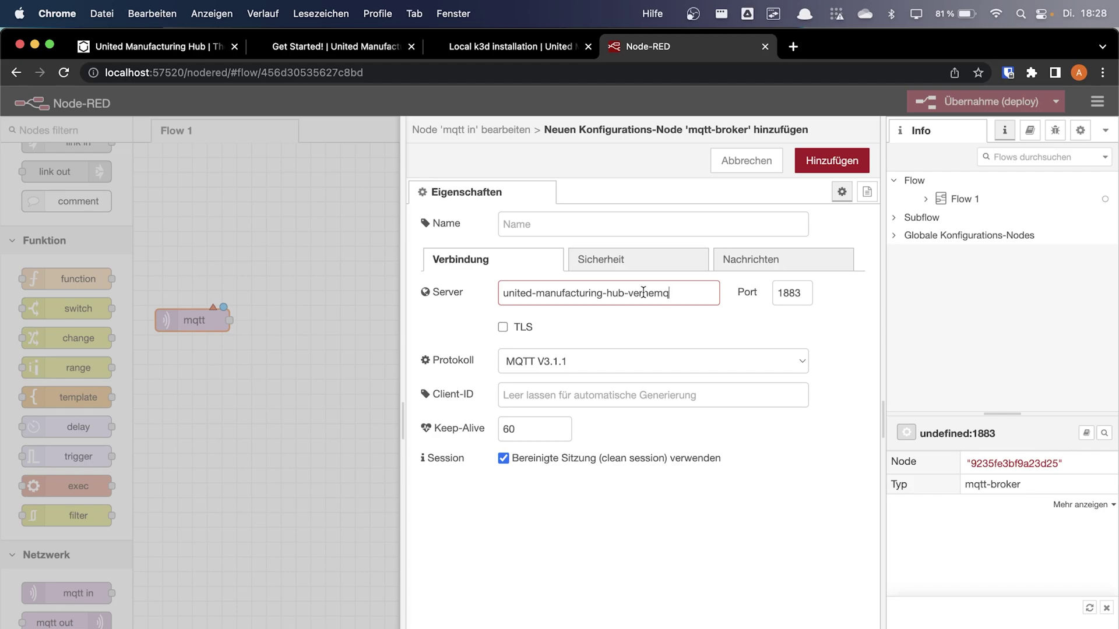
{"action": "left_click", "coordinate": [827, 161]}
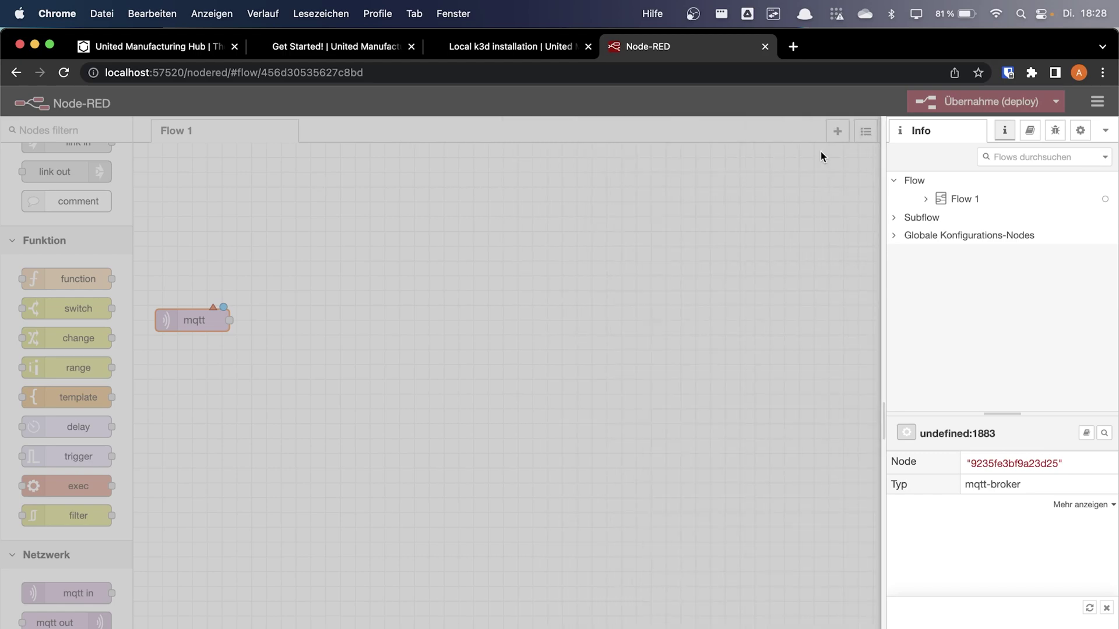
{"action": "type", "text": "#"}
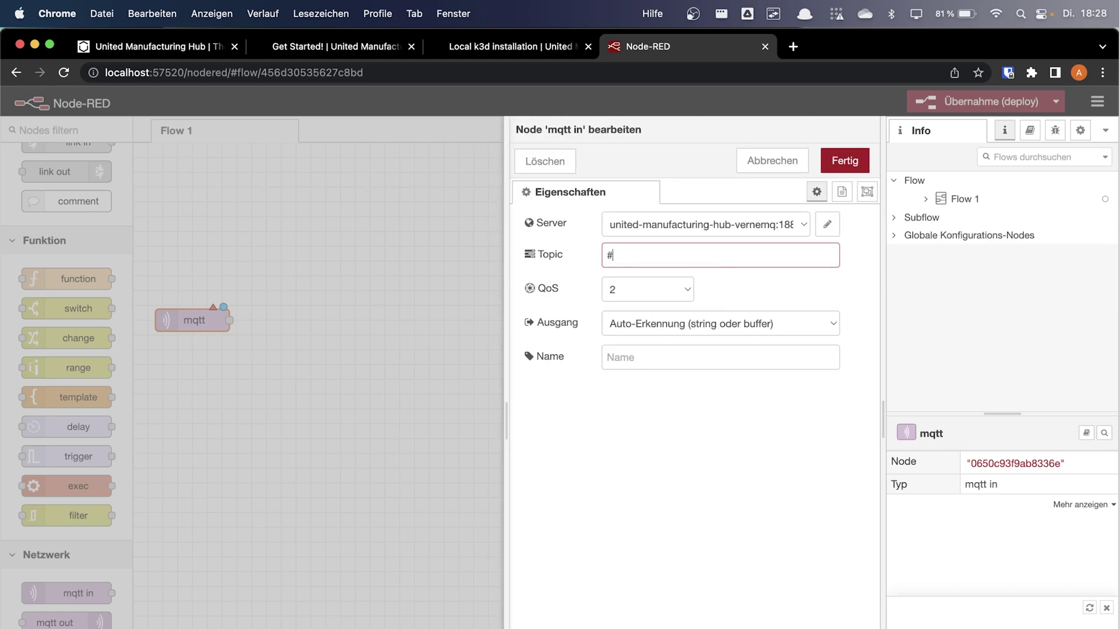
{"action": "left_click", "coordinate": [833, 168]}
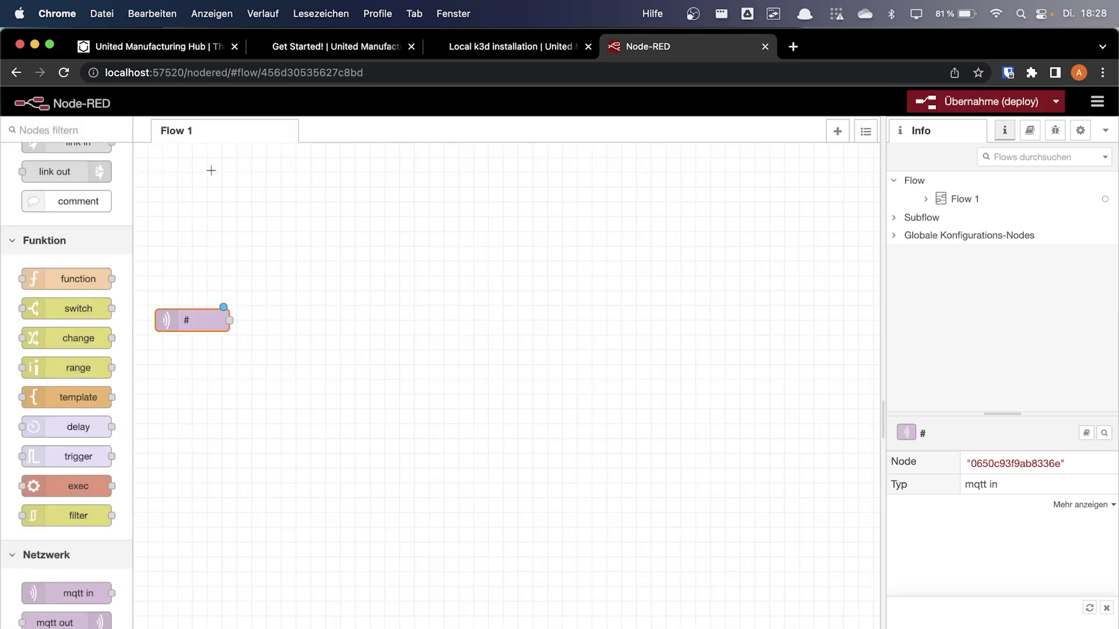
Add a msg.payload debug node, wire the mqtt node into it, and show the debug messages
{"action": "scroll", "coordinate": [70, 234], "scroll_direction": "up", "scroll_amount": 5}
{"action": "left_click_drag", "start_coordinate": [97, 232], "coordinate": [393, 344]}
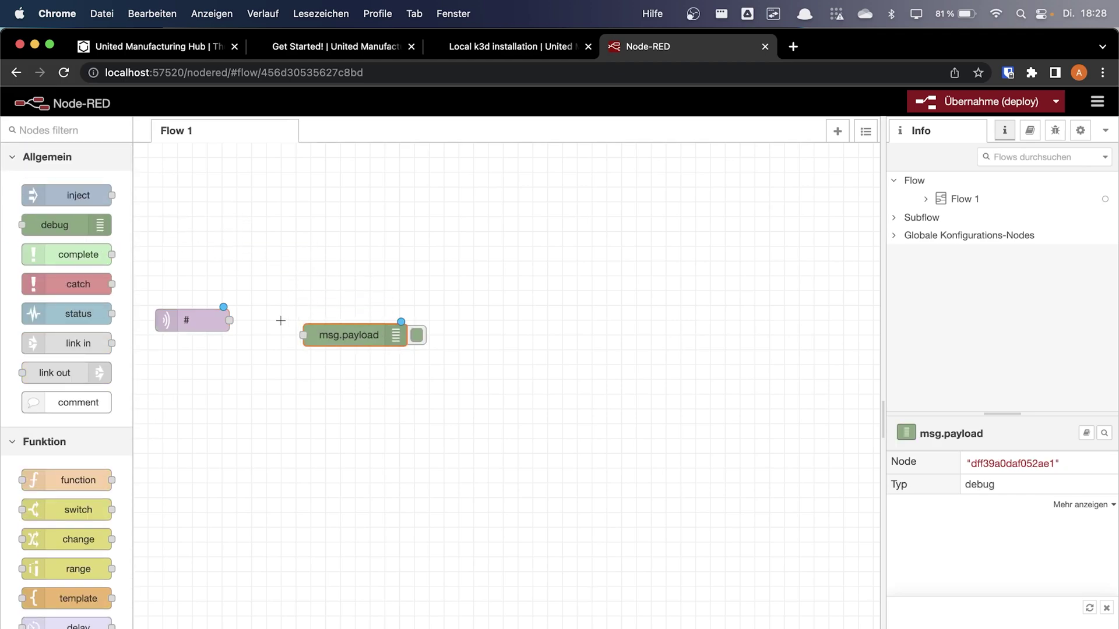
{"action": "left_click_drag", "start_coordinate": [229, 320], "coordinate": [314, 339]}
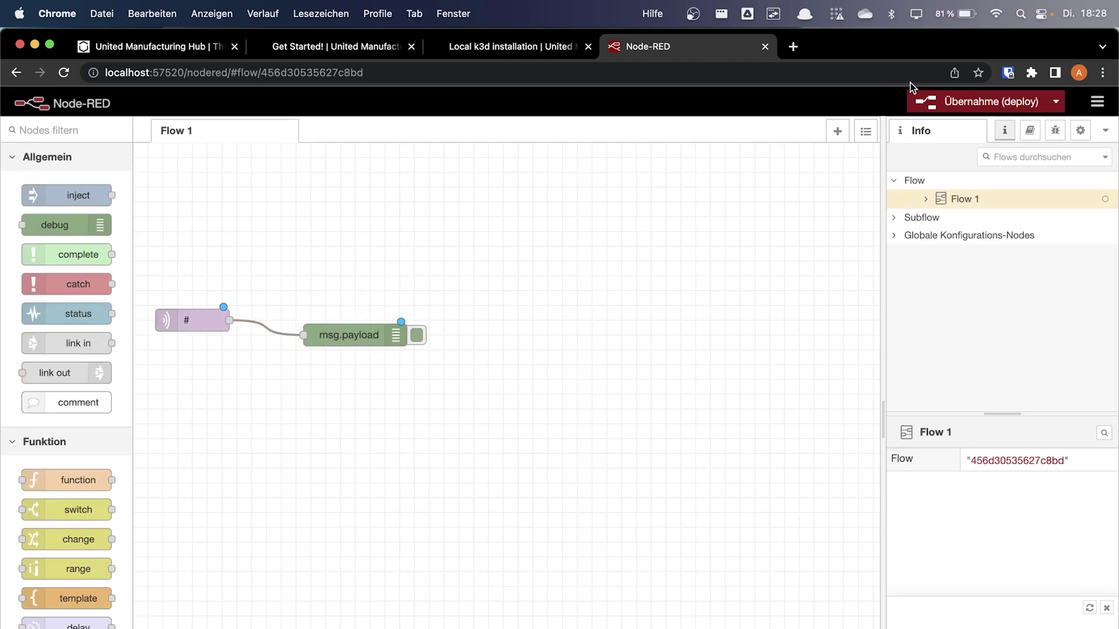
{"action": "left_click", "coordinate": [1055, 131]}
Deploy the flow and reposition the msg.payload debug node
{"action": "left_click", "coordinate": [1027, 102]}
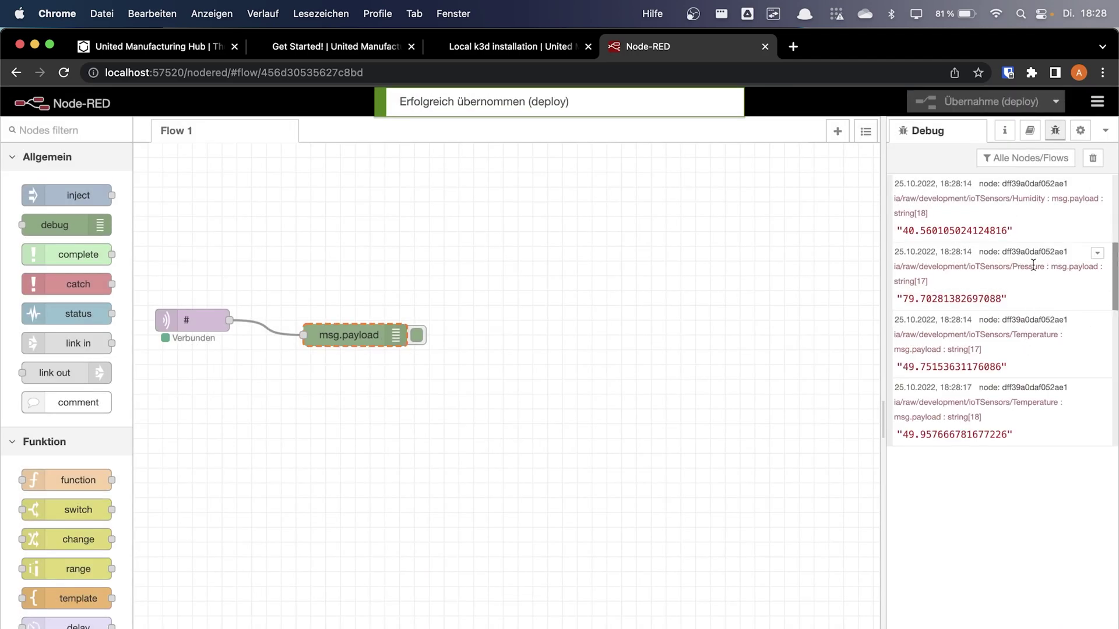
{"action": "left_click", "coordinate": [628, 299]}
{"action": "left_click_drag", "start_coordinate": [376, 342], "coordinate": [398, 328]}
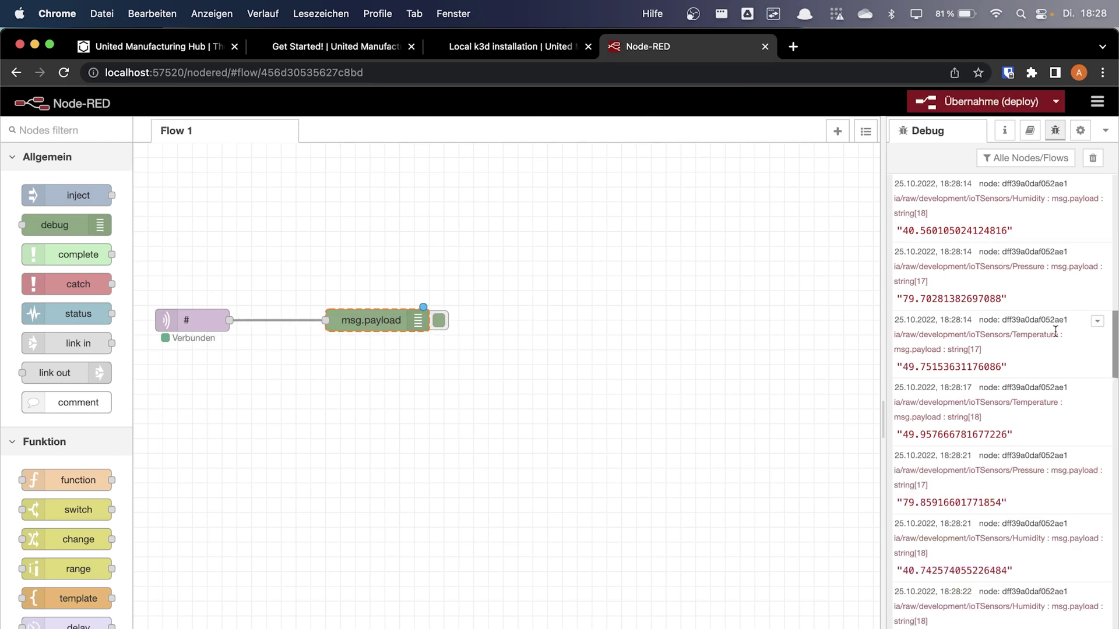
Change the mqtt node's topic to ia/raw/development/ioTSensors/Temperature and deploy the update
{"action": "left_click_drag", "start_coordinate": [1059, 335], "coordinate": [894, 325]}
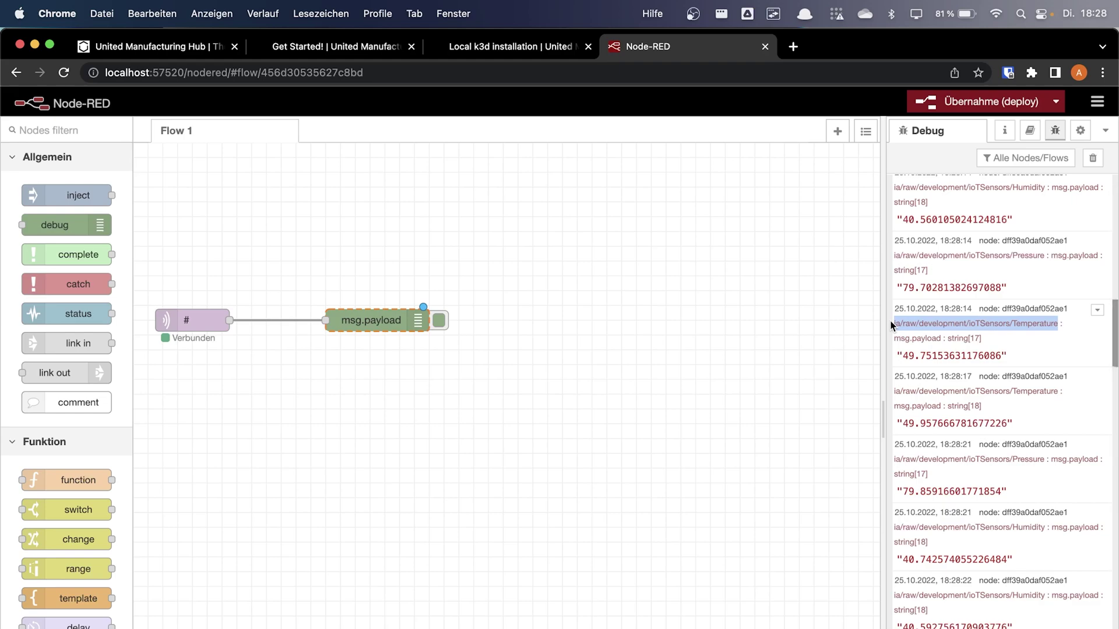
{"action": "double_click", "coordinate": [189, 320]}
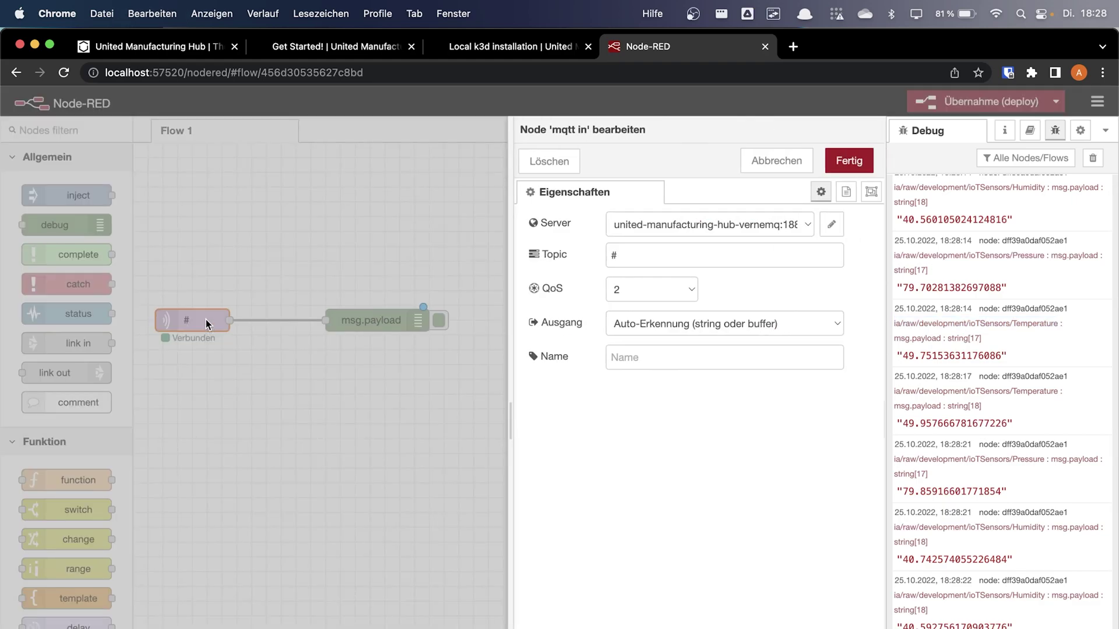
{"action": "left_click", "coordinate": [751, 252]}
{"action": "key", "text": "super+a"}
{"action": "key", "text": "super+v"}
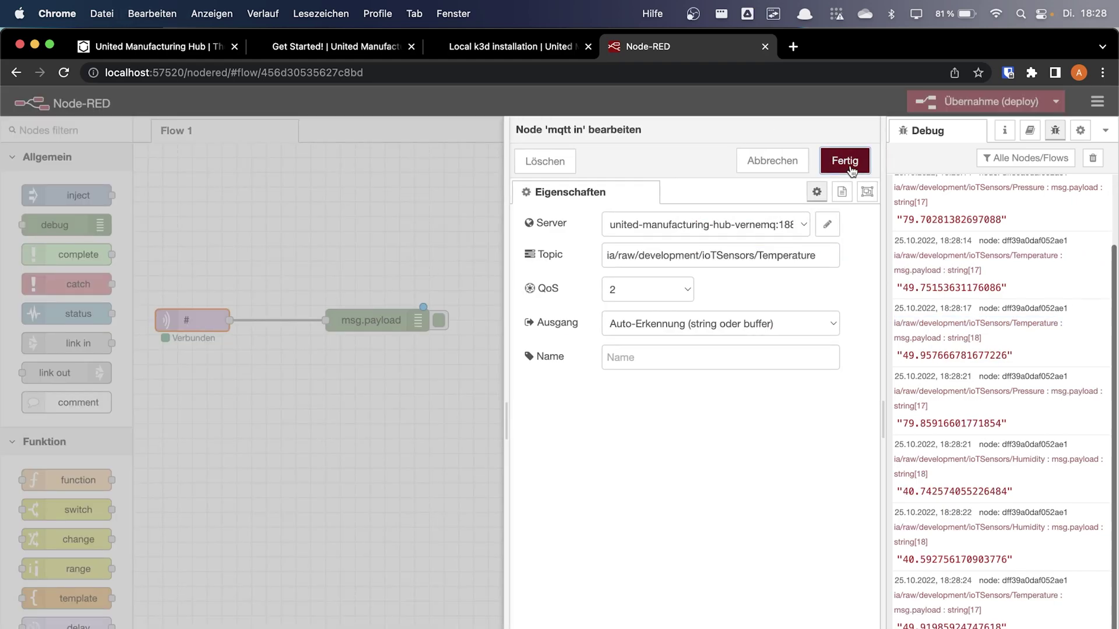
{"action": "left_click", "coordinate": [845, 160]}
{"action": "left_click", "coordinate": [945, 105]}
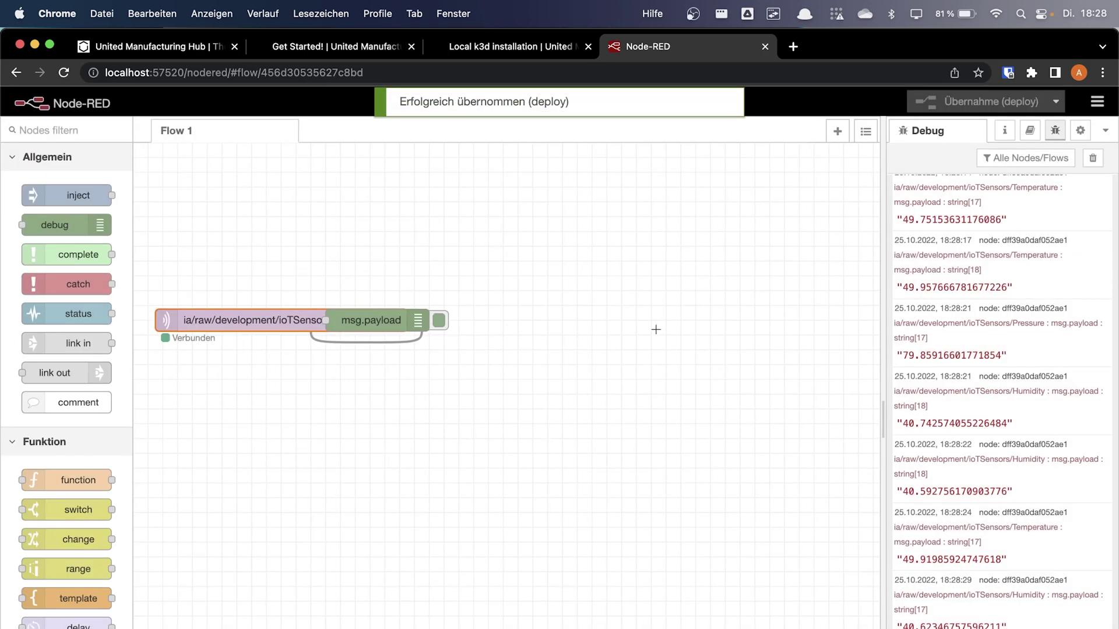
{"action": "left_click_drag", "start_coordinate": [362, 318], "coordinate": [589, 315]}
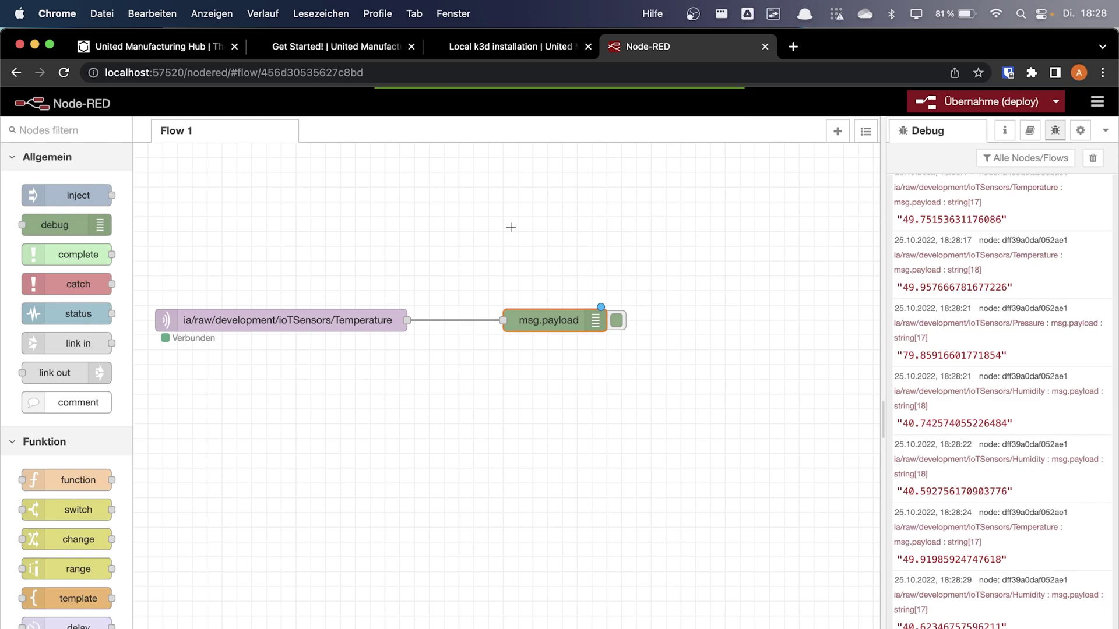
Open the UMH Documentation in a new tab and browse its Datamodel and Messages pages
{"action": "left_click", "coordinate": [352, 44]}
{"action": "right_click", "coordinate": [708, 114]}
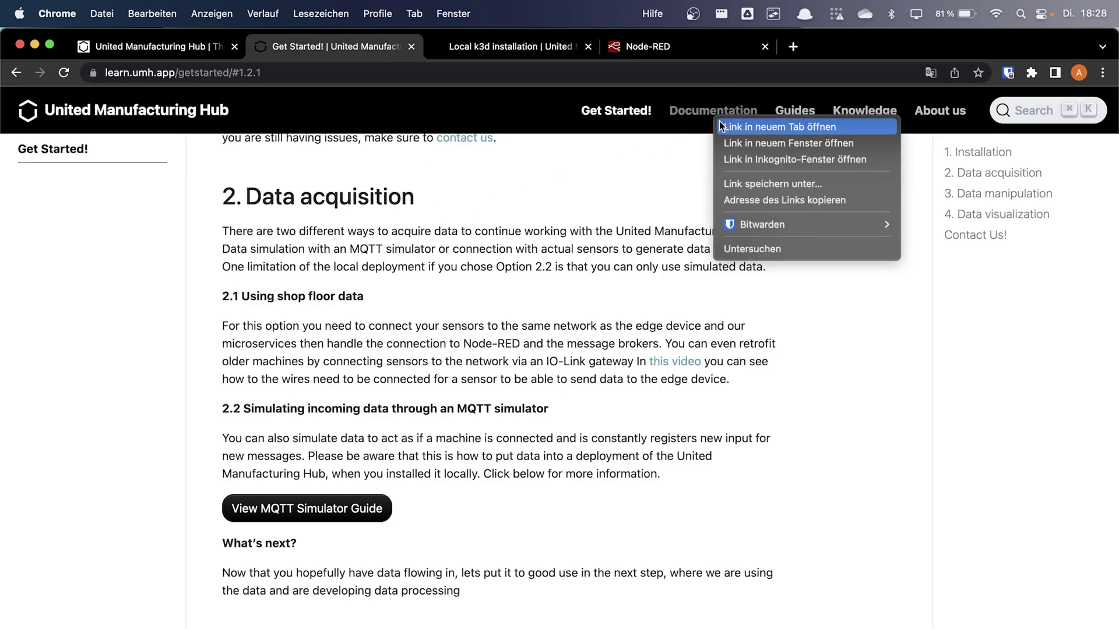
{"action": "left_click", "coordinate": [729, 129]}
{"action": "left_click", "coordinate": [489, 51]}
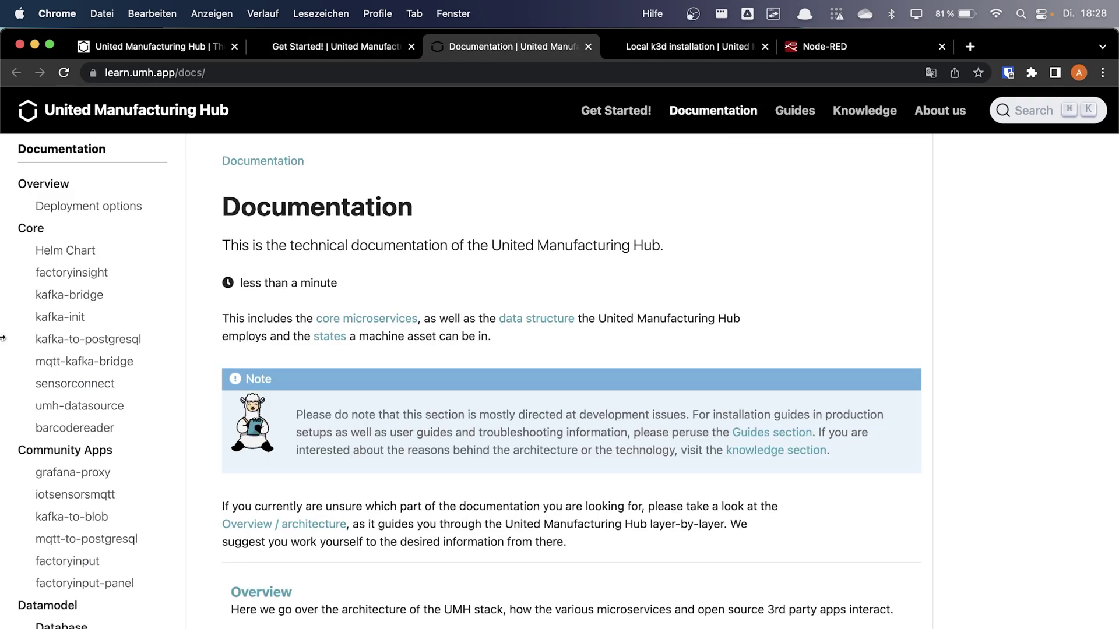
{"action": "scroll", "coordinate": [58, 402], "scroll_direction": "down", "scroll_amount": 2}
{"action": "left_click", "coordinate": [71, 594]}
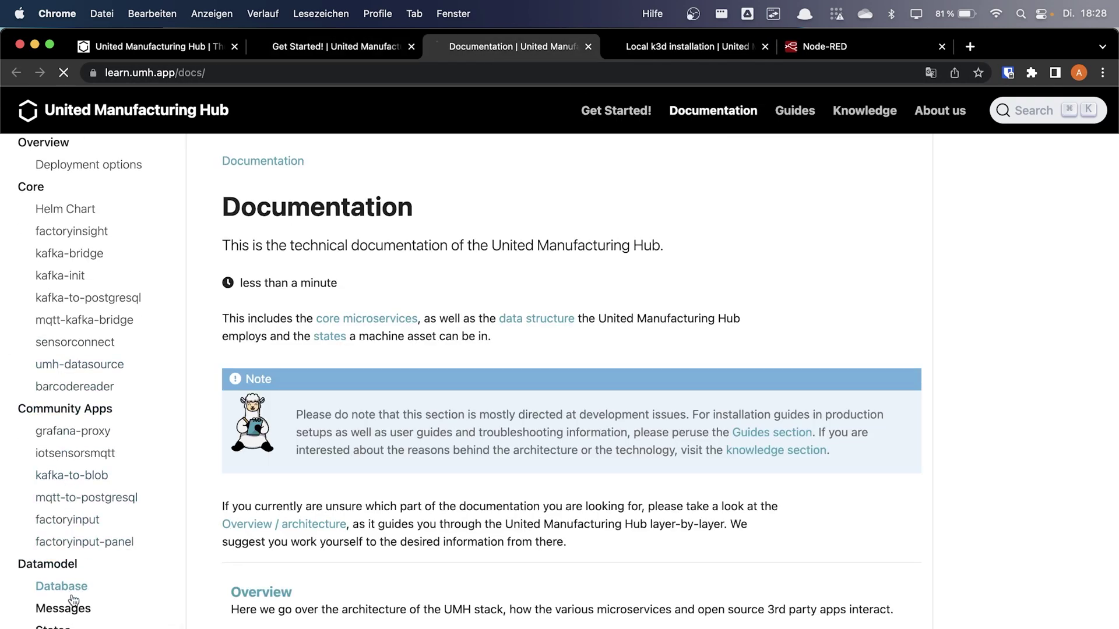
{"action": "left_click", "coordinate": [126, 610]}
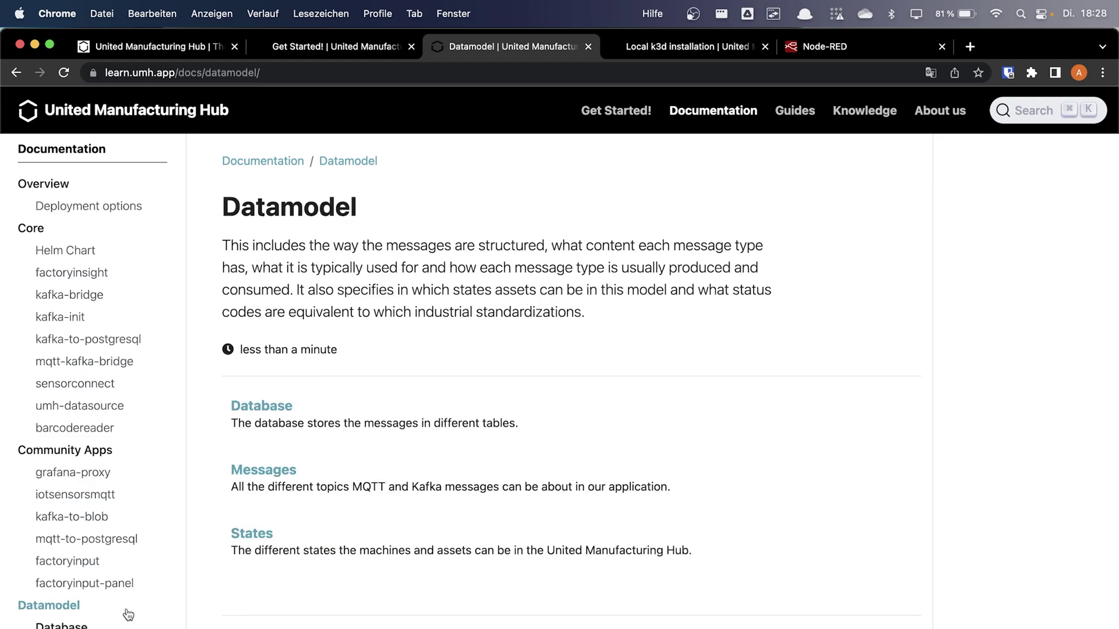
{"action": "key", "text": "super+bracketleft"}
{"action": "scroll", "coordinate": [408, 349], "scroll_direction": "down", "scroll_amount": 3}
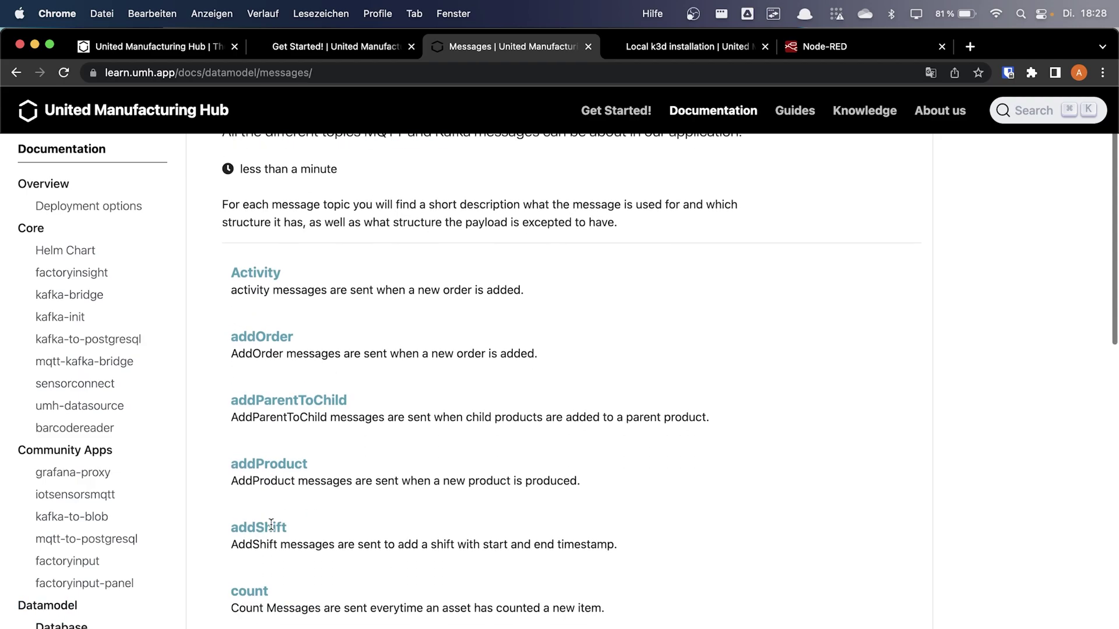
Select the processValue page's energyConsumption JSON example, then return to Node-RED
{"action": "left_click", "coordinate": [265, 49]}
{"action": "scroll", "coordinate": [299, 418], "scroll_direction": "down", "scroll_amount": 3}
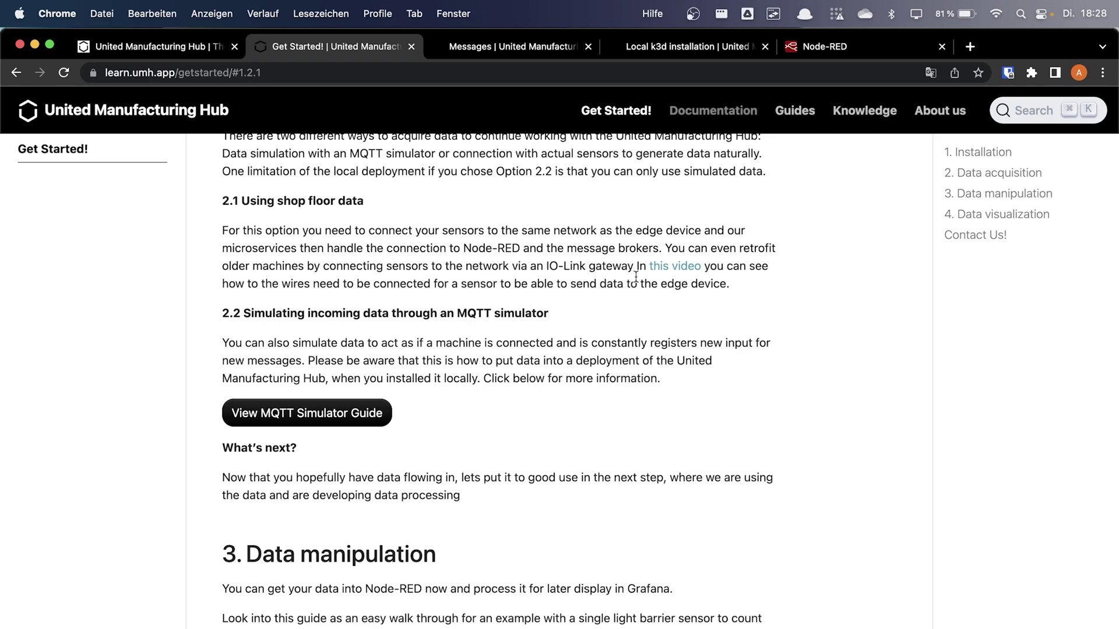
{"action": "left_click", "coordinate": [494, 46]}
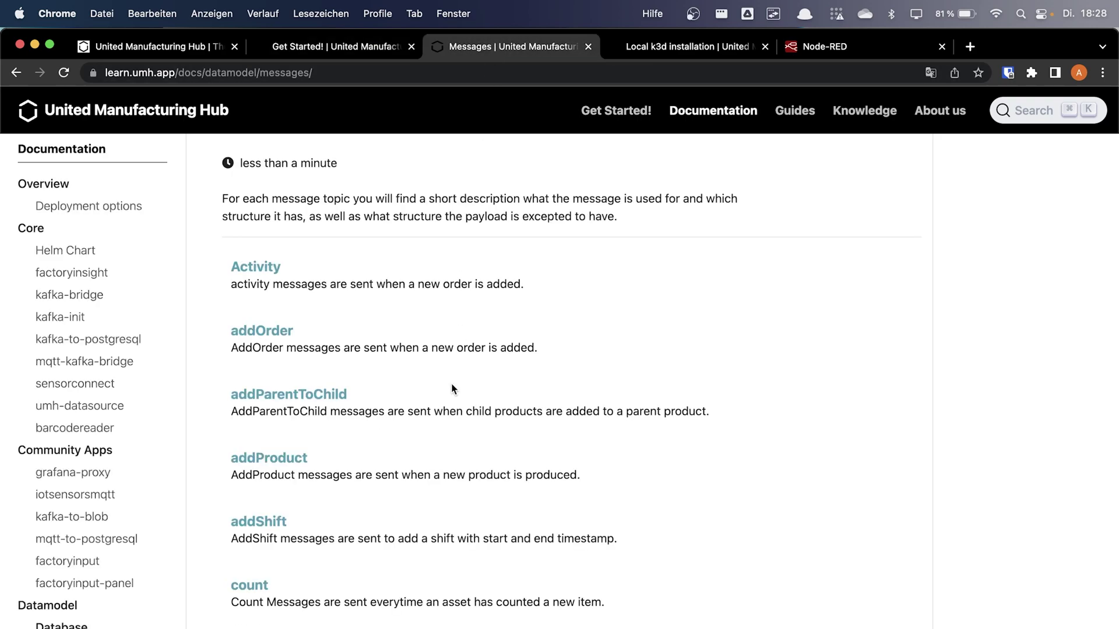
{"action": "scroll", "coordinate": [56, 472], "scroll_direction": "down", "scroll_amount": 5}
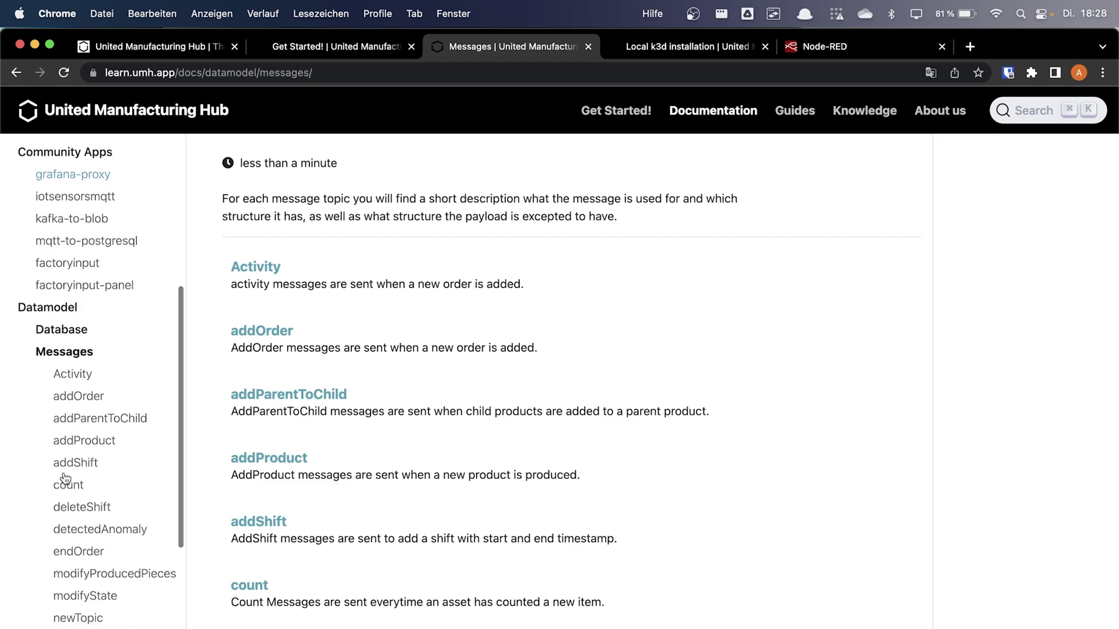
{"action": "scroll", "coordinate": [65, 479], "scroll_direction": "down", "scroll_amount": 4}
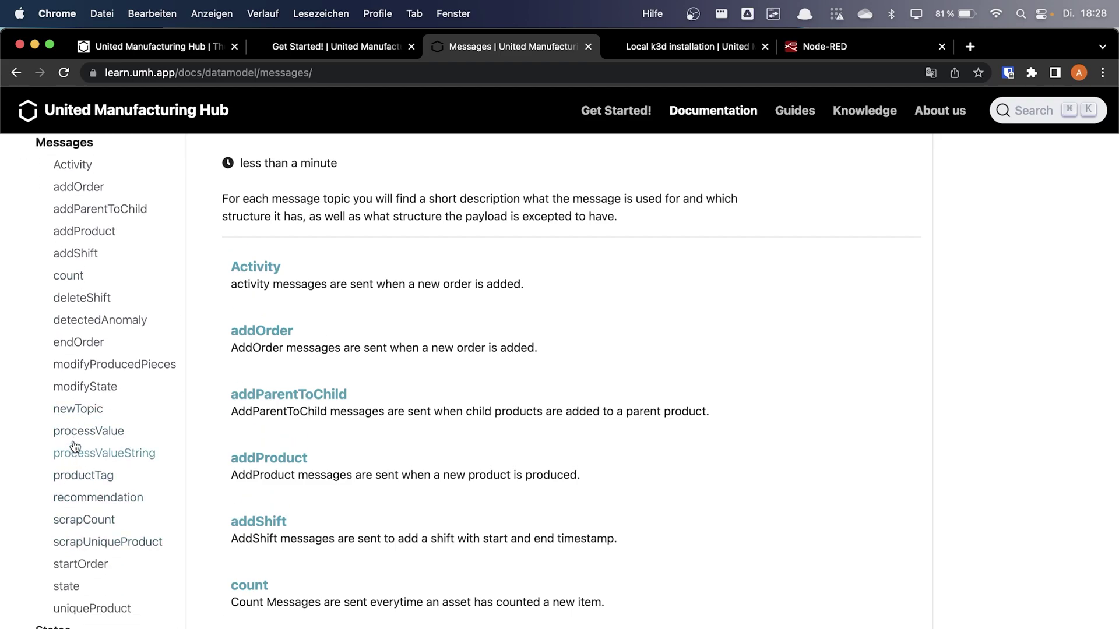
{"action": "left_click", "coordinate": [77, 434]}
{"action": "scroll", "coordinate": [354, 462], "scroll_direction": "down", "scroll_amount": 15}
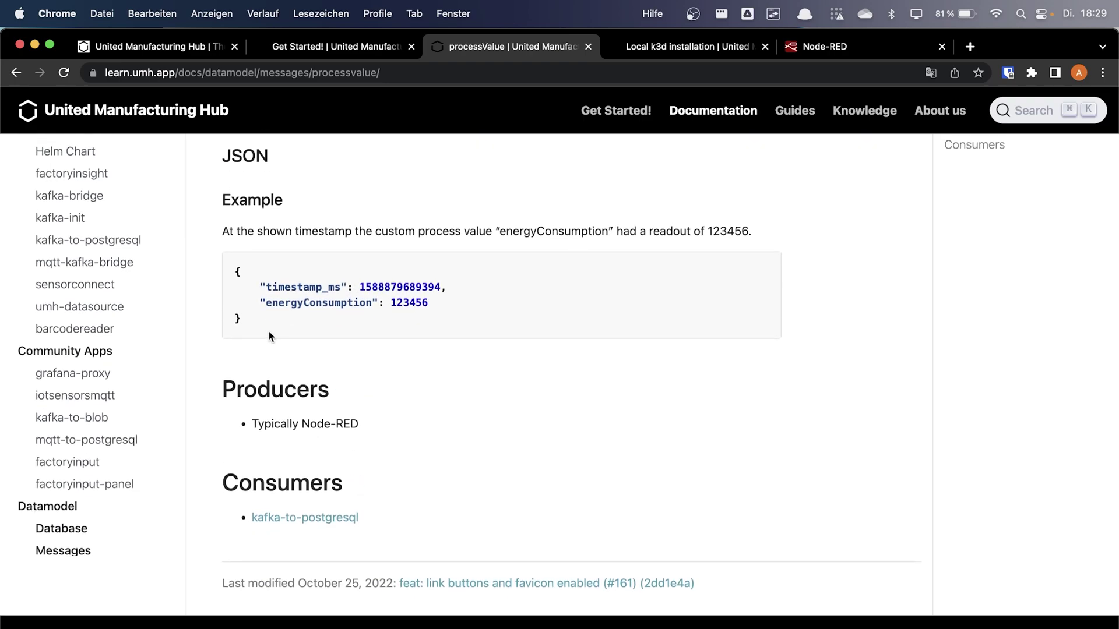
{"action": "left_click_drag", "start_coordinate": [243, 319], "coordinate": [234, 269]}
{"action": "key", "text": "super+c"}
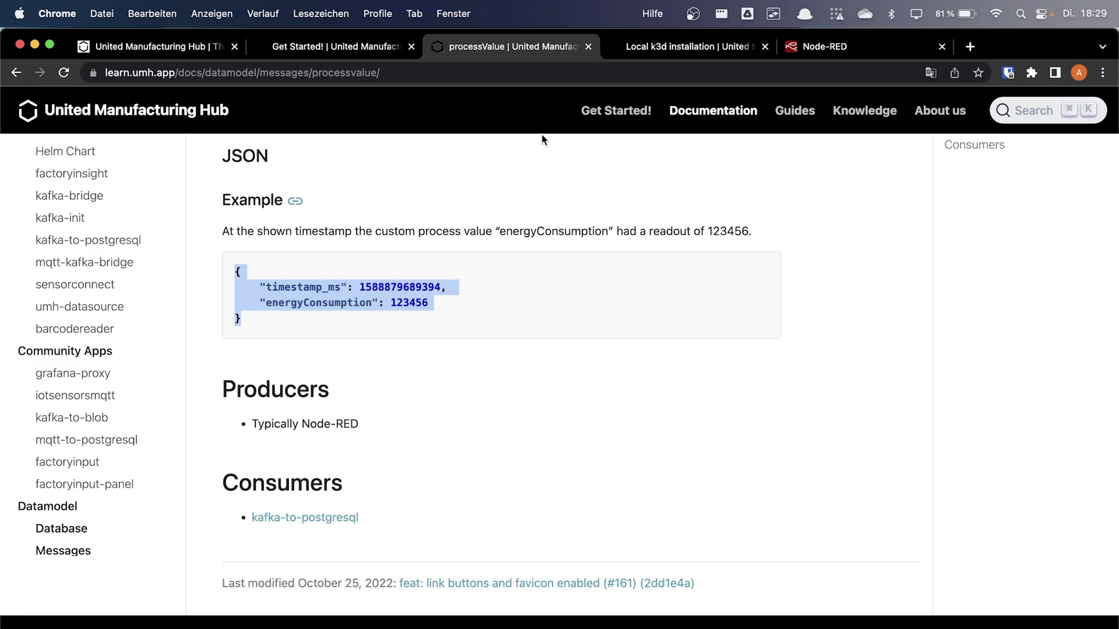
{"action": "left_click", "coordinate": [825, 51]}
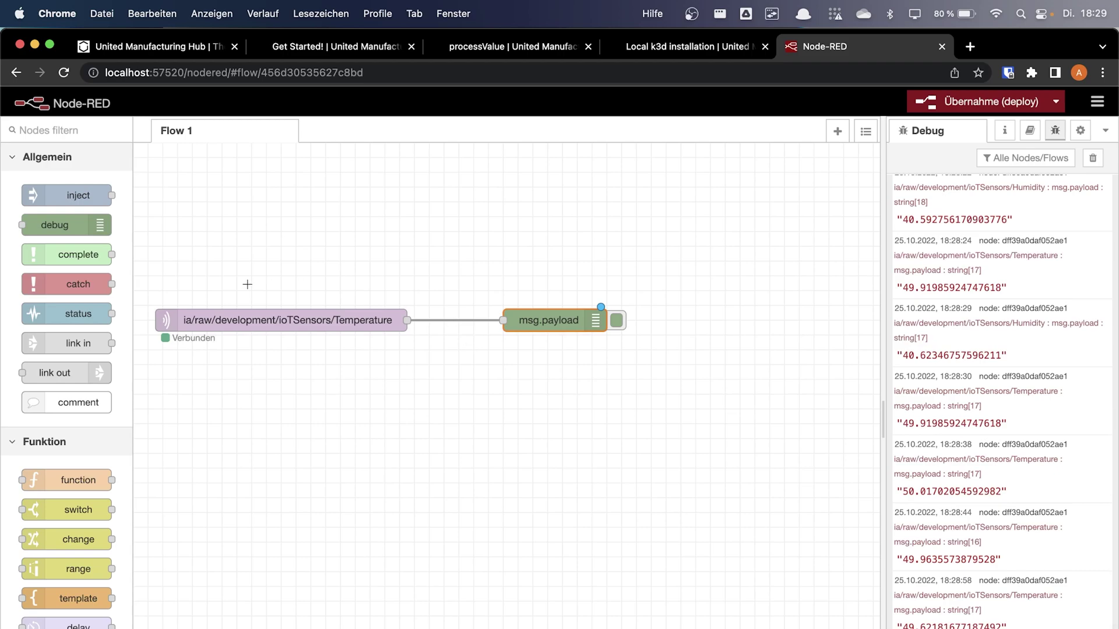
Drop a function node onto the canvas and try a json node on the Temperature wire
{"action": "left_click_drag", "start_coordinate": [70, 480], "coordinate": [555, 408]}
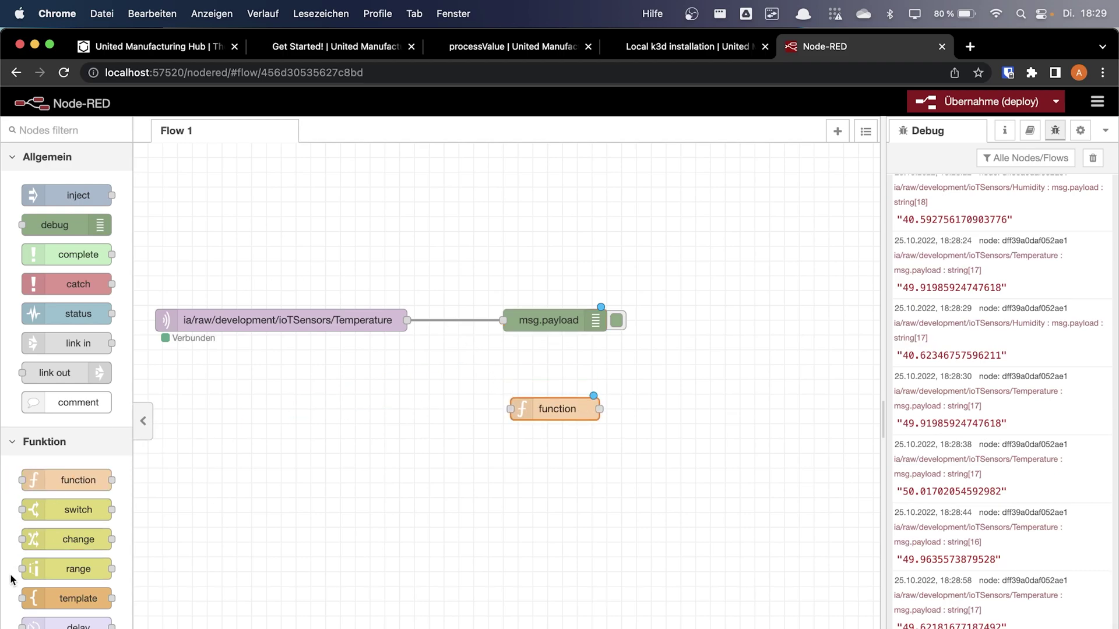
{"action": "scroll", "coordinate": [7, 578], "scroll_direction": "down", "scroll_amount": 3}
{"action": "scroll", "coordinate": [7, 579], "scroll_direction": "down", "scroll_amount": 10}
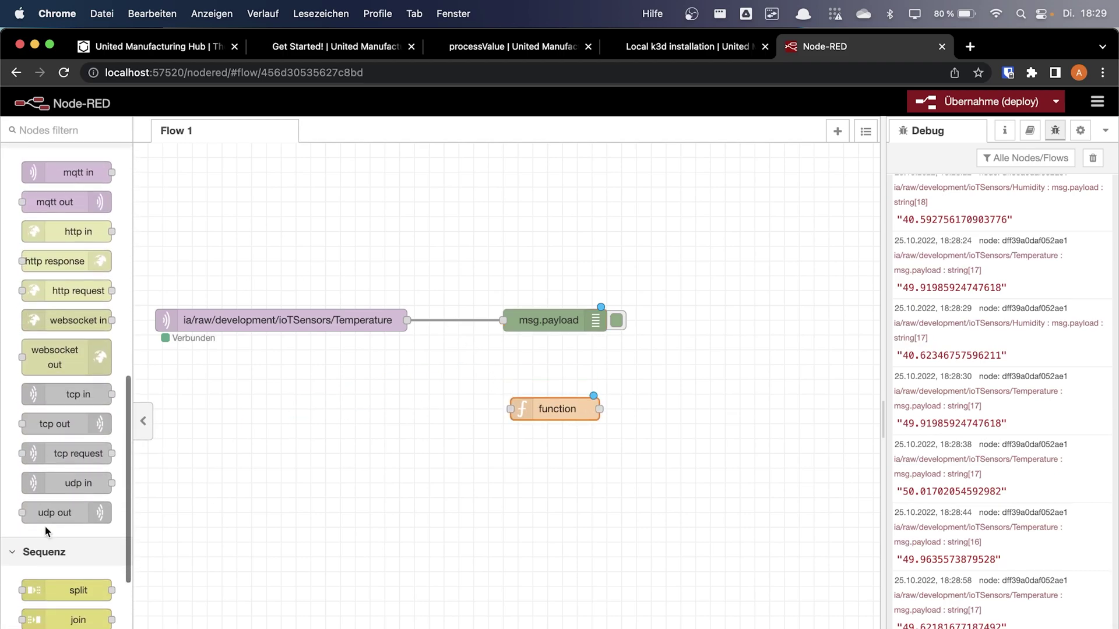
{"action": "scroll", "coordinate": [84, 626], "scroll_direction": "down", "scroll_amount": 1}
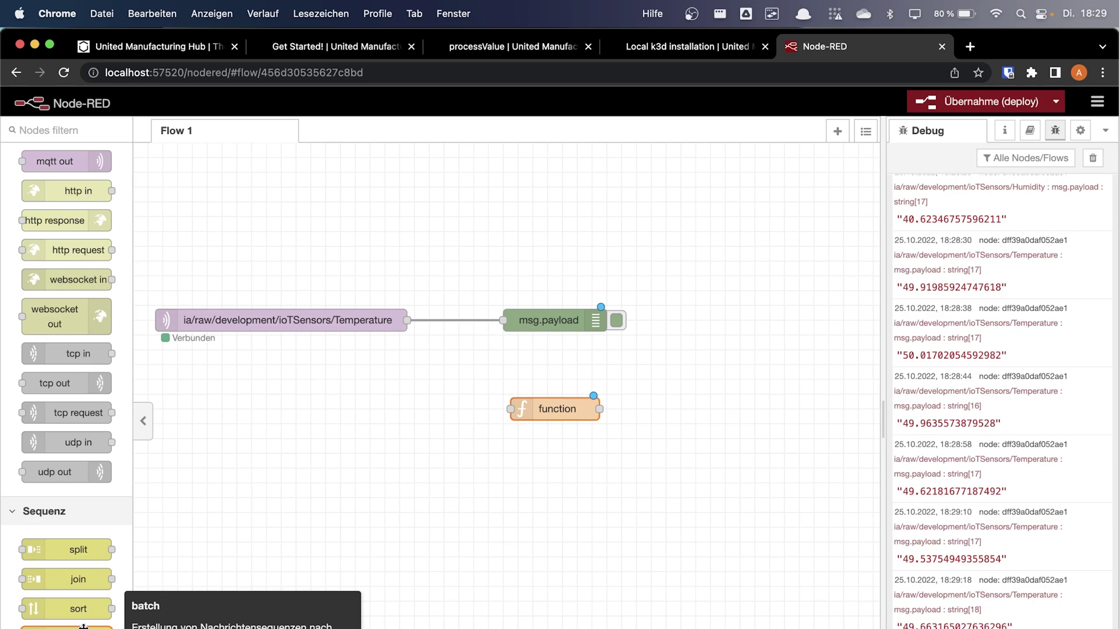
{"action": "scroll", "coordinate": [92, 563], "scroll_direction": "down", "scroll_amount": 2}
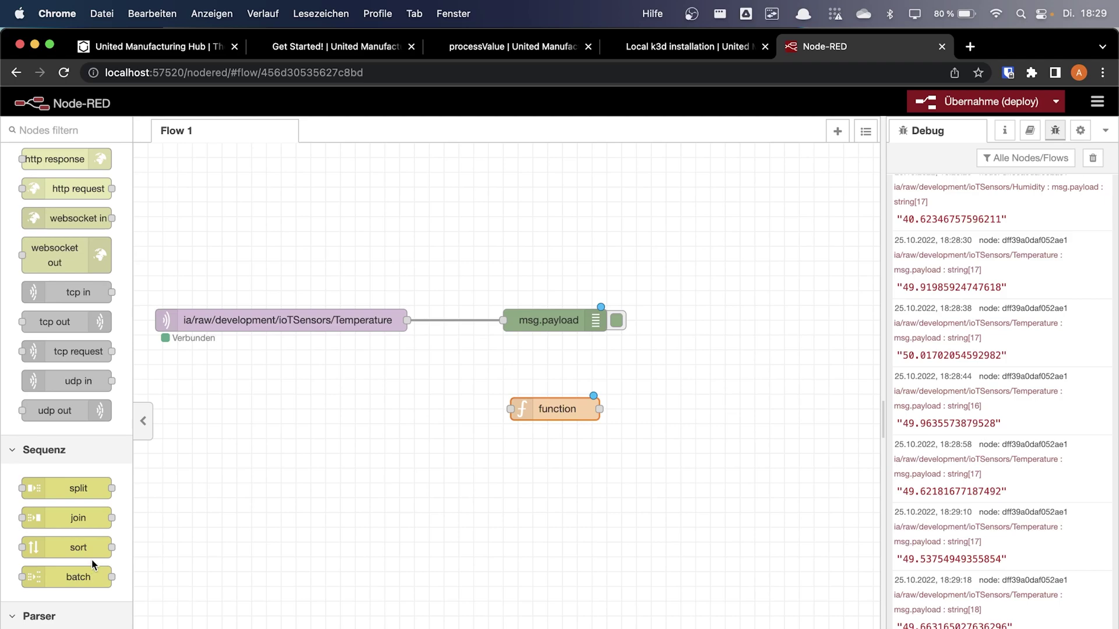
{"action": "scroll", "coordinate": [92, 562], "scroll_direction": "down", "scroll_amount": 2}
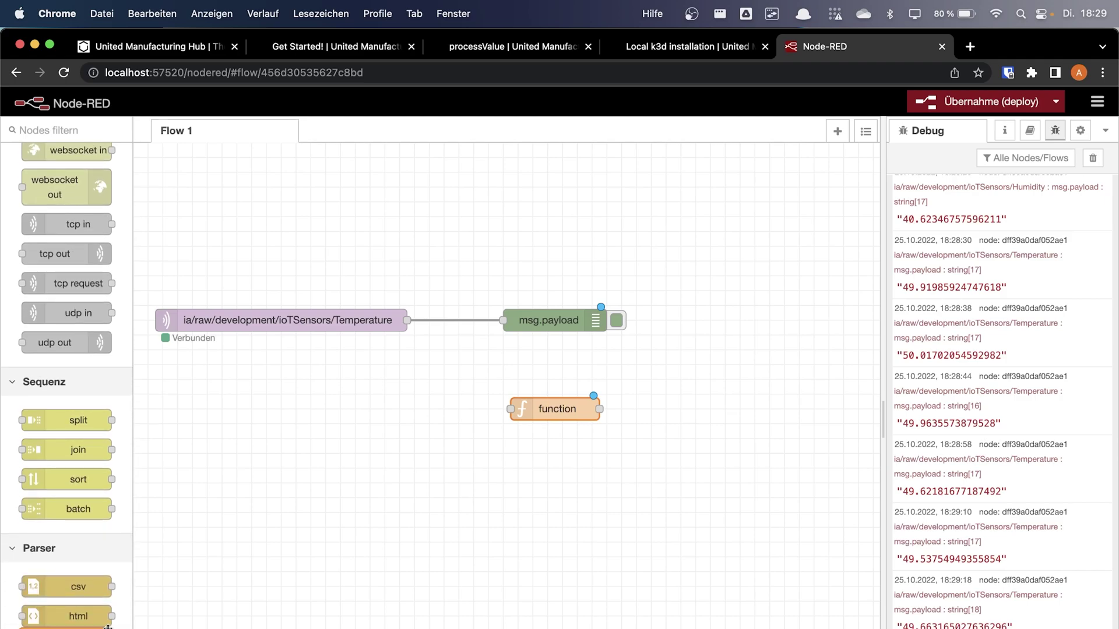
{"action": "left_click_drag", "start_coordinate": [86, 627], "coordinate": [486, 317]}
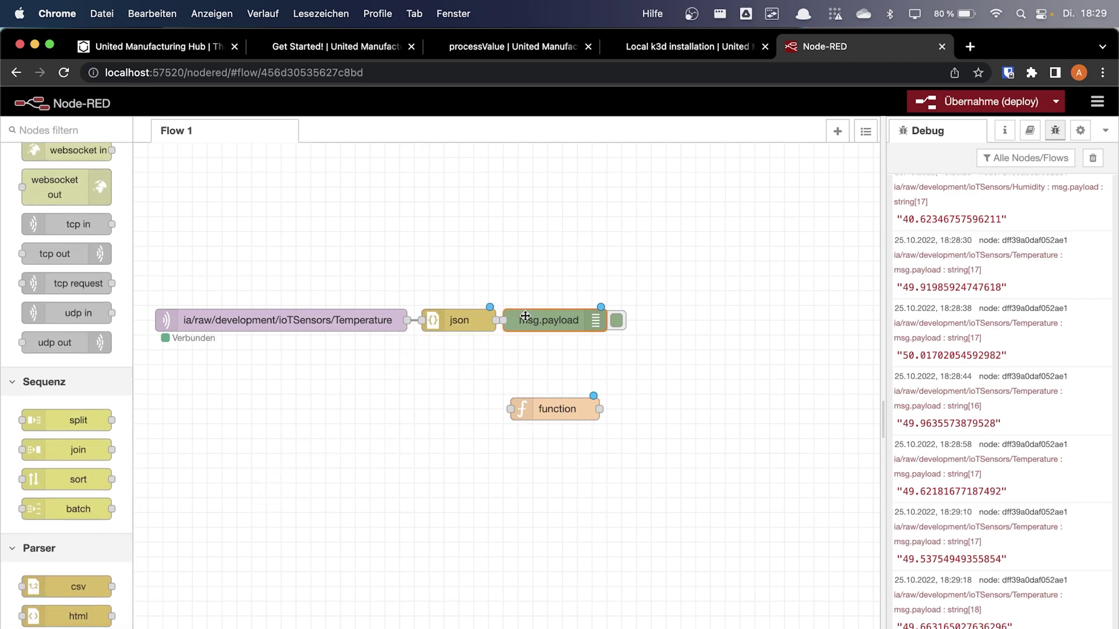
{"action": "double_click", "coordinate": [475, 315]}
{"action": "key", "text": "Escape"}
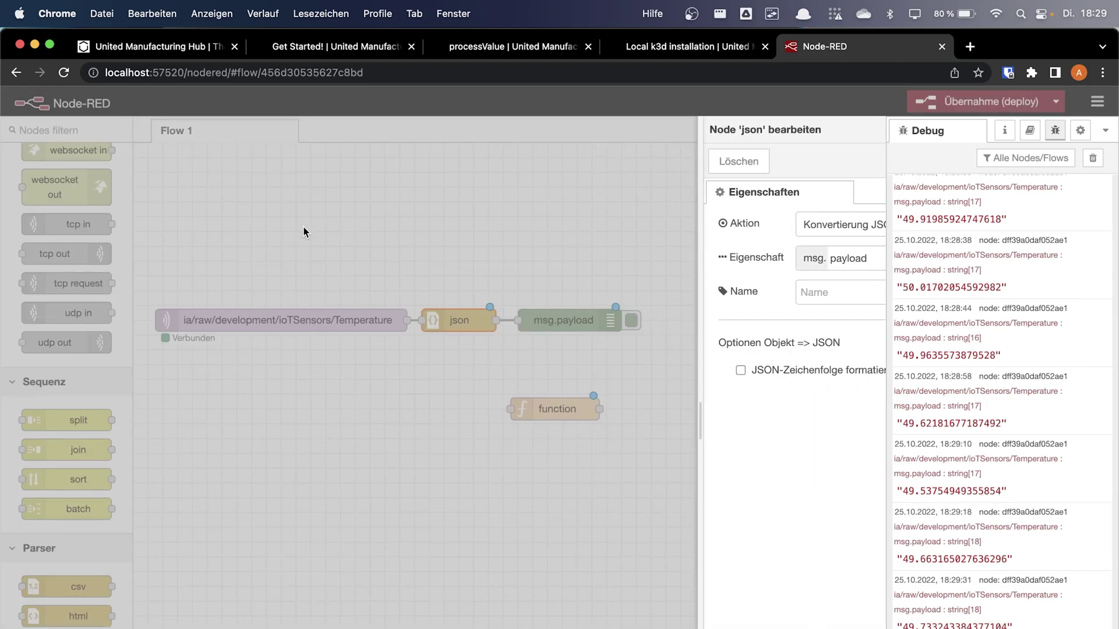
Move msg.payload right, delete the json node, and wire Temperature into the function node
{"action": "left_click_drag", "start_coordinate": [582, 330], "coordinate": [748, 335]}
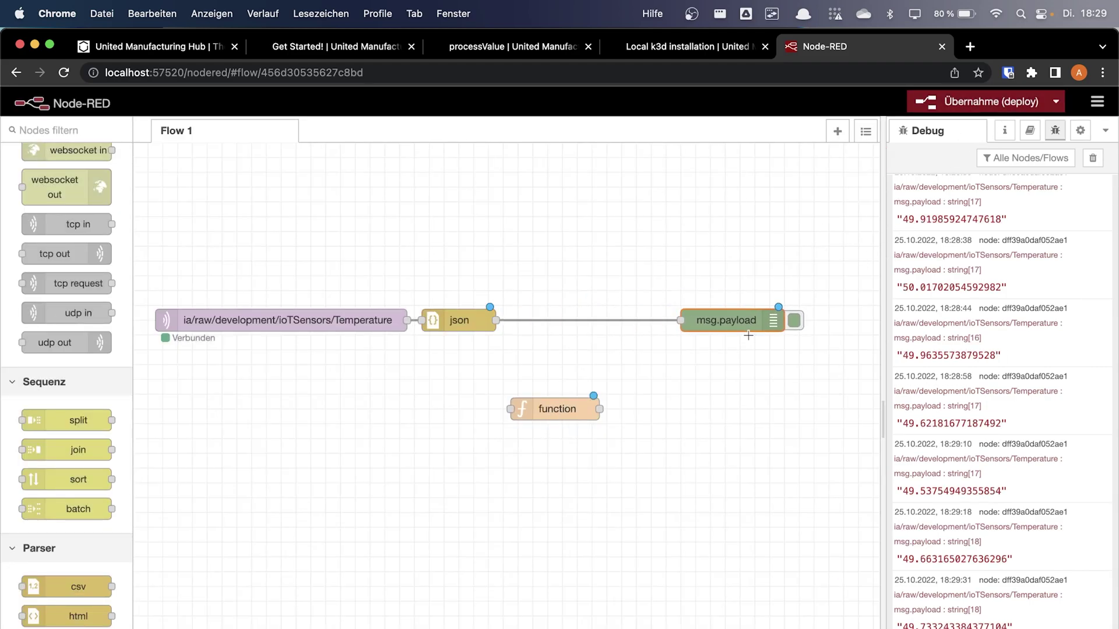
{"action": "left_click", "coordinate": [462, 324]}
{"action": "key", "text": "Delete"}
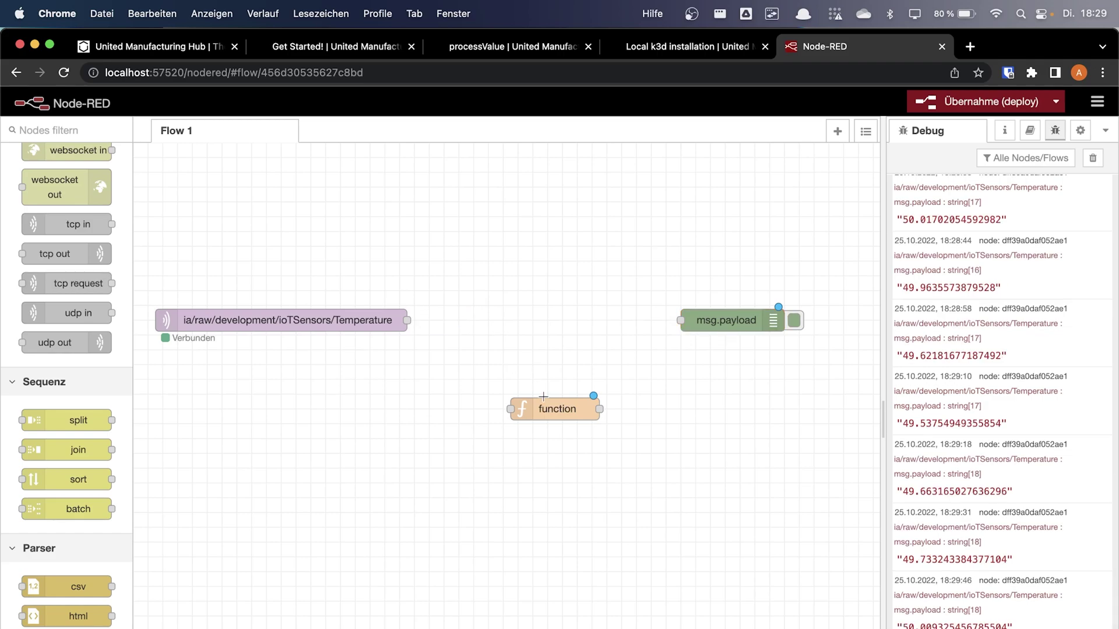
{"action": "left_click_drag", "start_coordinate": [549, 406], "coordinate": [526, 318]}
{"action": "left_click_drag", "start_coordinate": [402, 322], "coordinate": [510, 320]}
Paste the copied JSON example into the function code as msg.payload
{"action": "double_click", "coordinate": [513, 321]}
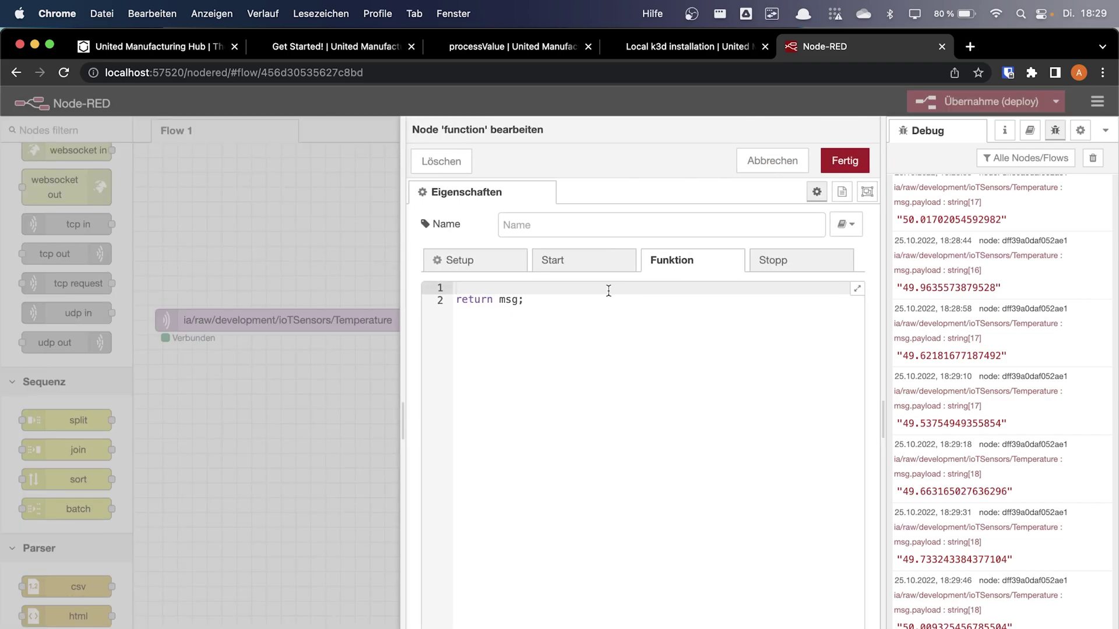
{"action": "key", "text": "super+v"}
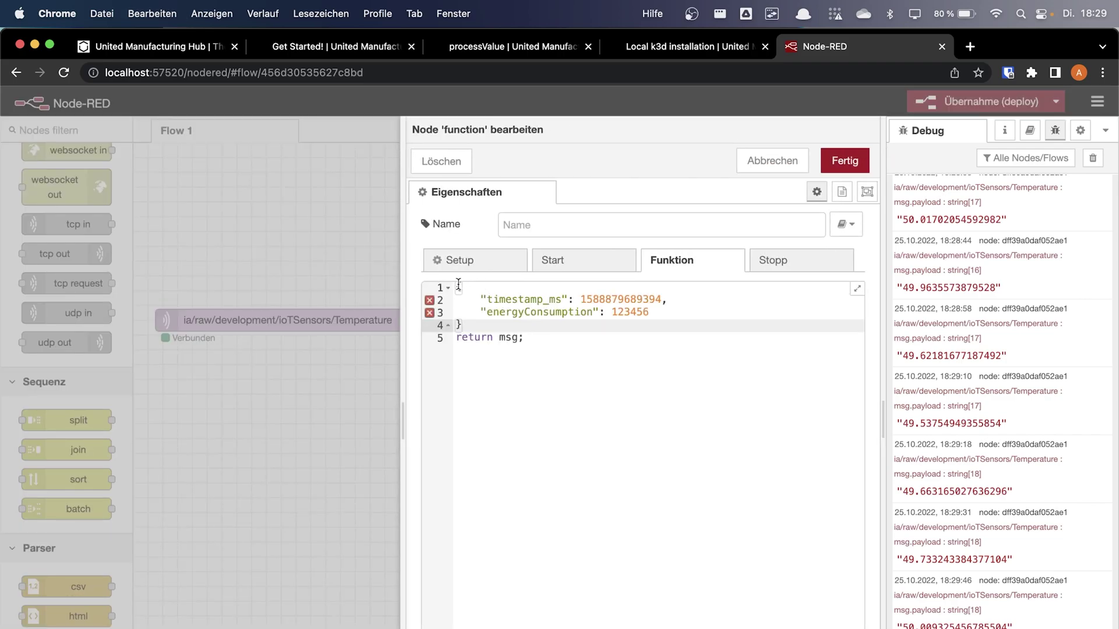
{"action": "left_click", "coordinate": [454, 285]}
{"action": "type", "text": "msg.payl"}
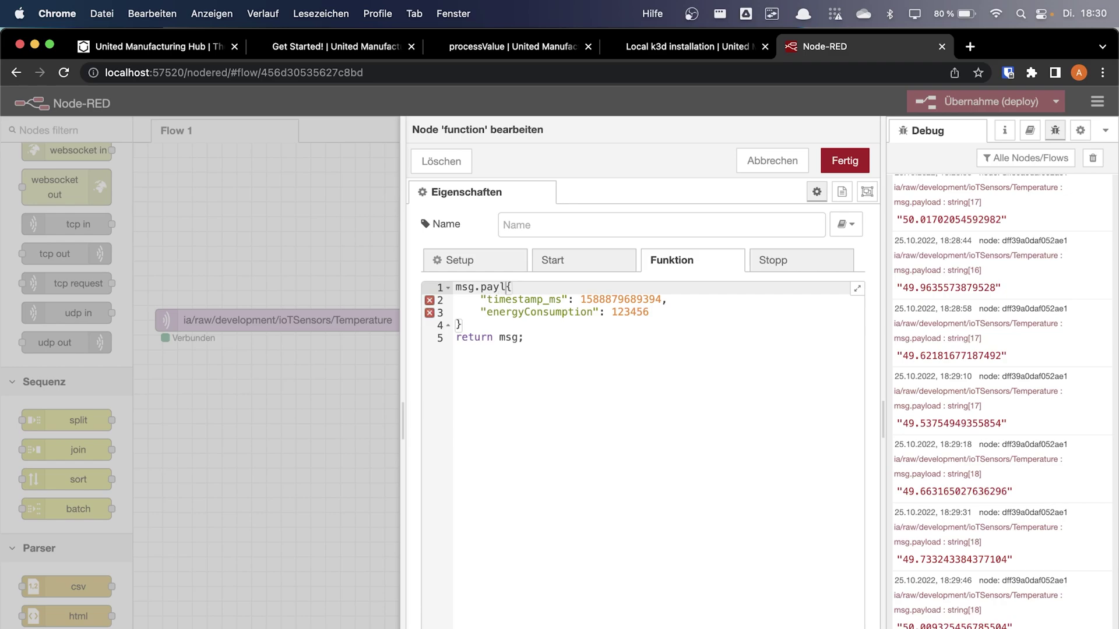
{"action": "type", "text": "oad ="}
Set timestamp_ms to Date.now() and temperature to parseInt(msg.payload) in the payload object
{"action": "double_click", "coordinate": [644, 299]}
{"action": "key", "text": "BackSpace"}
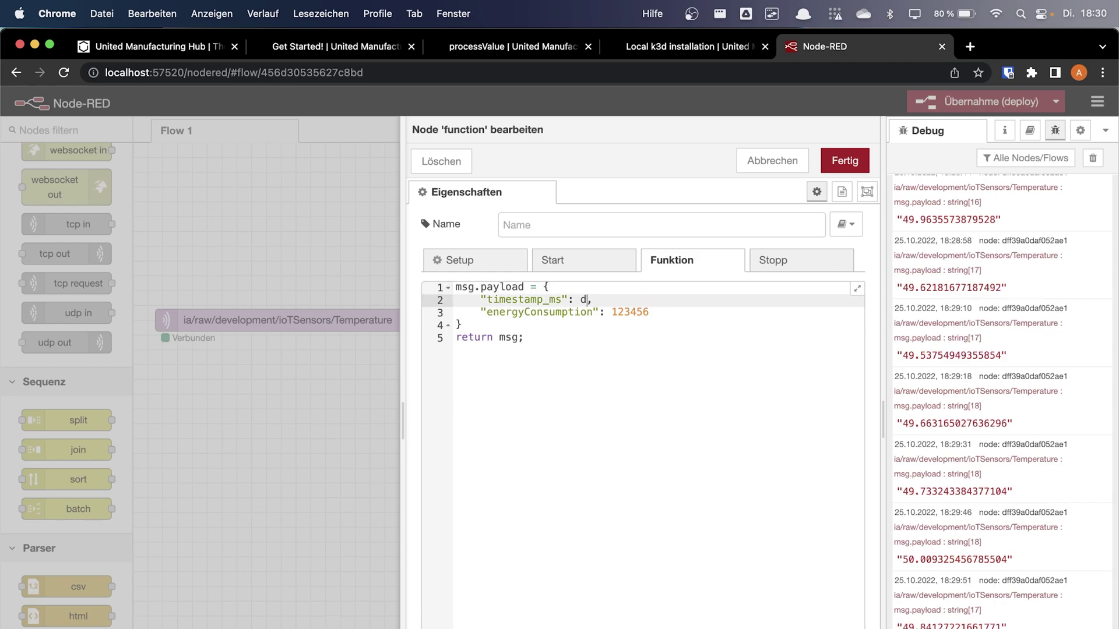
{"action": "type", "text": "date"}
{"action": "key", "text": "BackSpace"}
{"action": "key", "text": "BackSpace"}
{"action": "key", "text": "BackSpace"}
{"action": "key", "text": "BackSpace"}
{"action": "type", "text": "Date.now("}
{"action": "left_click_drag", "start_coordinate": [682, 316], "coordinate": [612, 315]}
{"action": "type", "text": "m"}
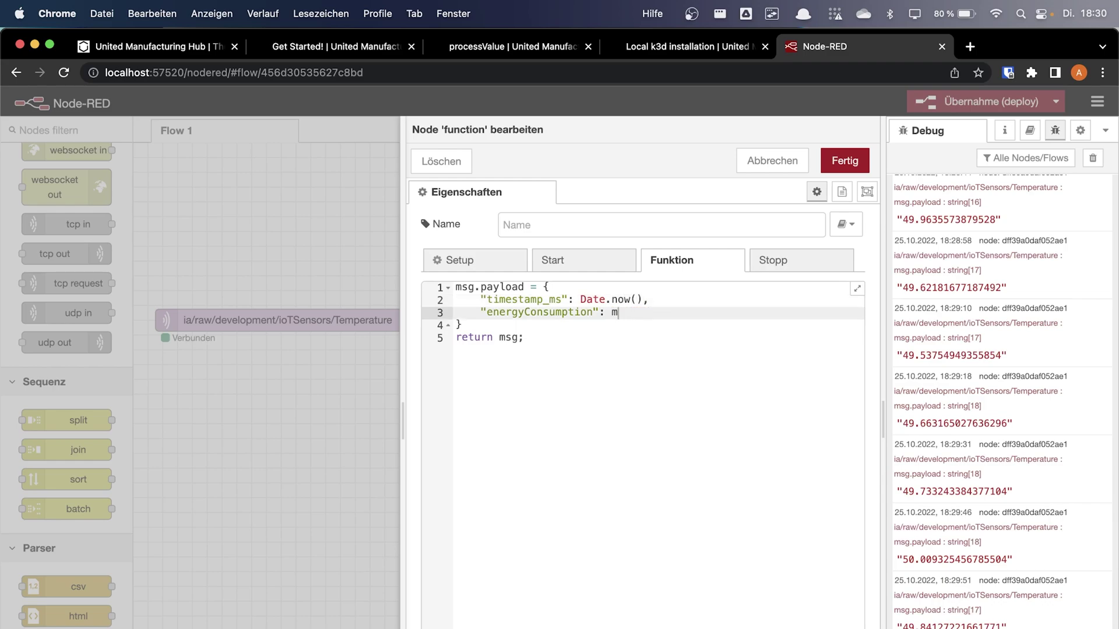
{"action": "type", "text": "ption\": parseInt(msg.payload"}
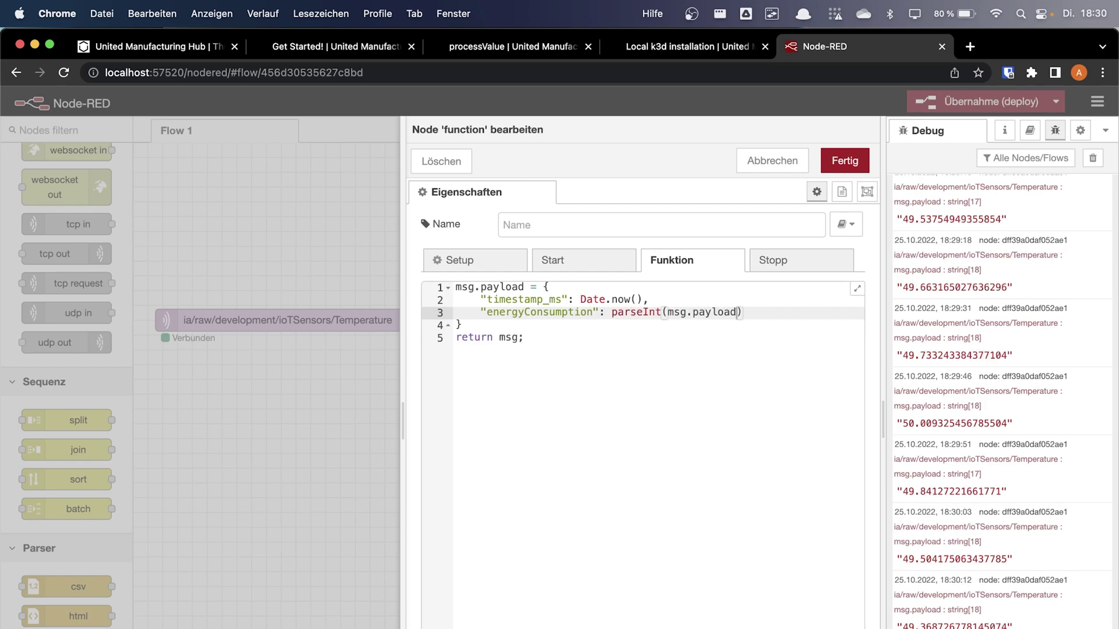
{"action": "double_click", "coordinate": [574, 312]}
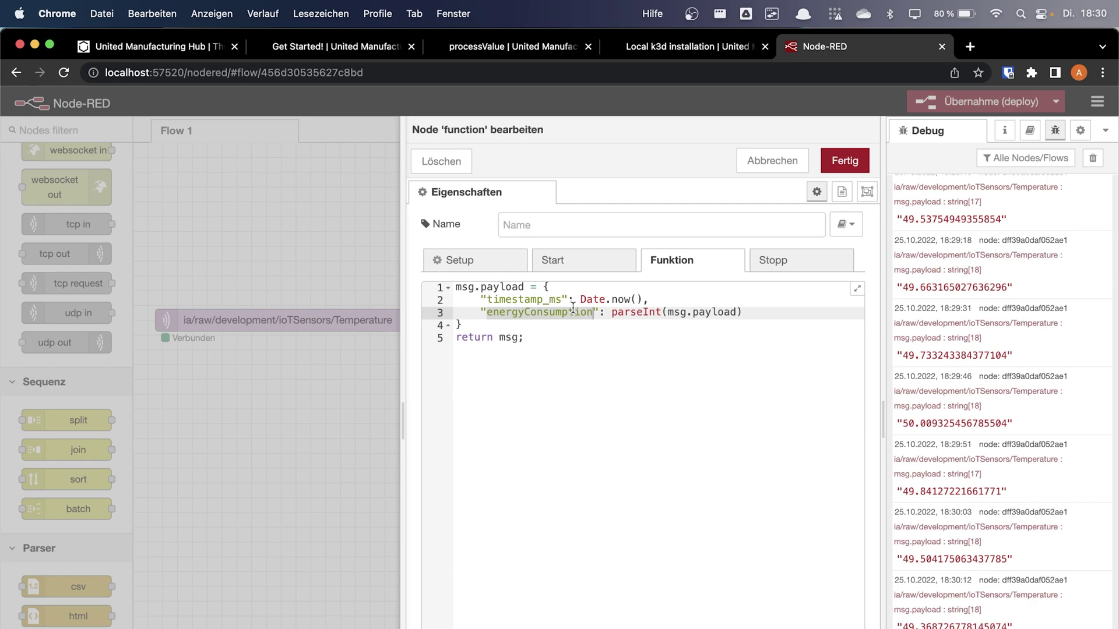
{"action": "type", "text": "temperature"}
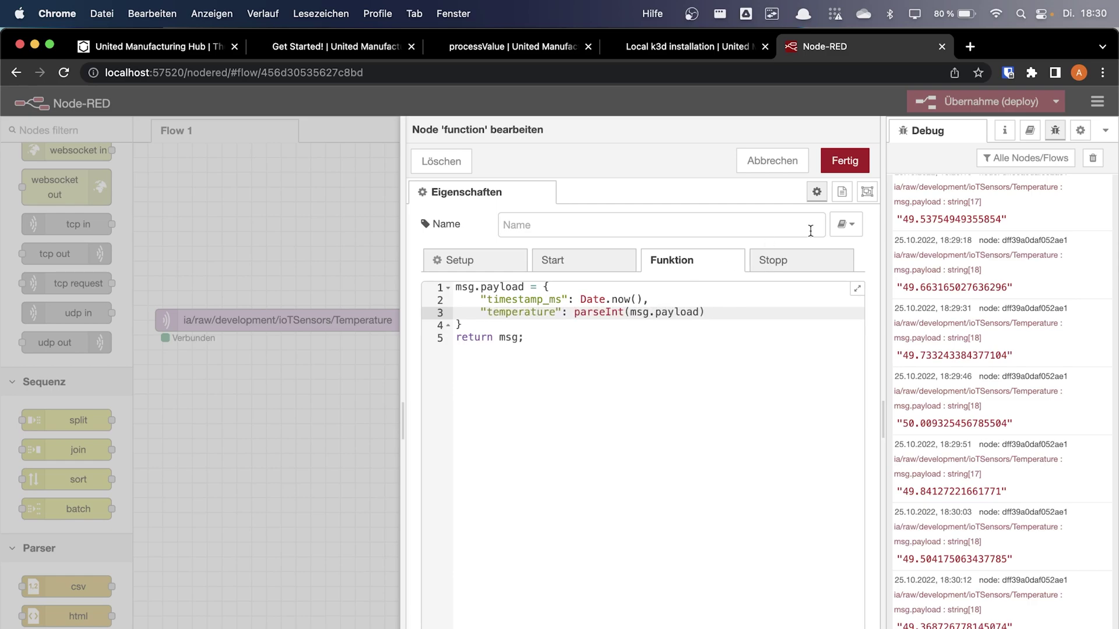
Add msg.topic = "ia/factoryinsight/aachen/mylaptop/processValue" below the payload object
{"action": "left_click", "coordinate": [573, 337]}
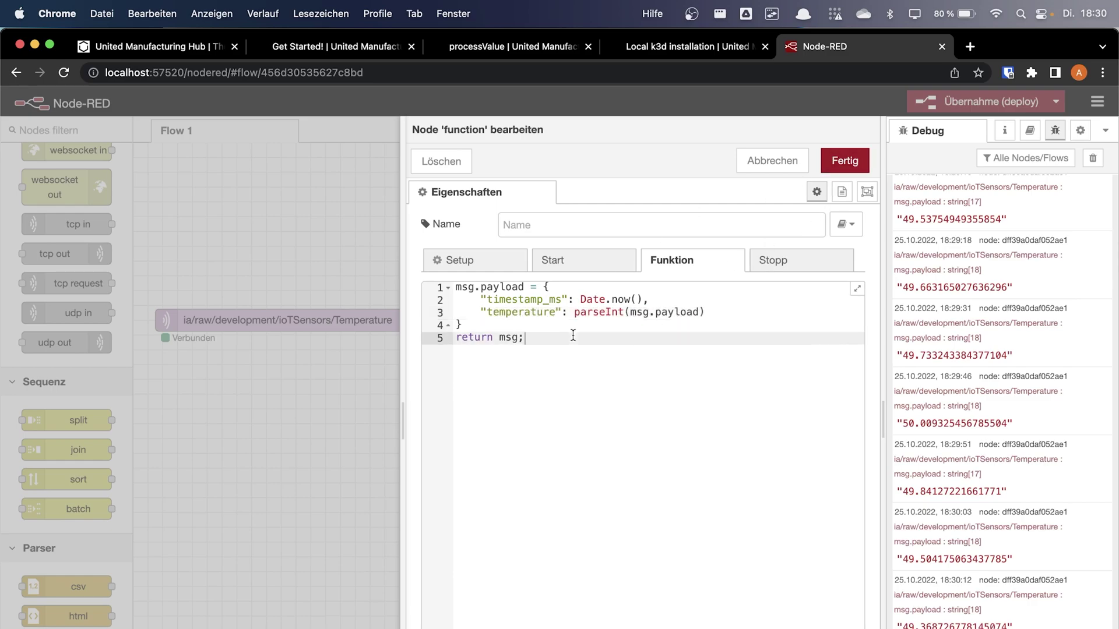
{"action": "left_click", "coordinate": [518, 330]}
{"action": "key", "text": "Return"}
{"action": "key", "text": "Return"}
{"action": "type", "text": "ia"}
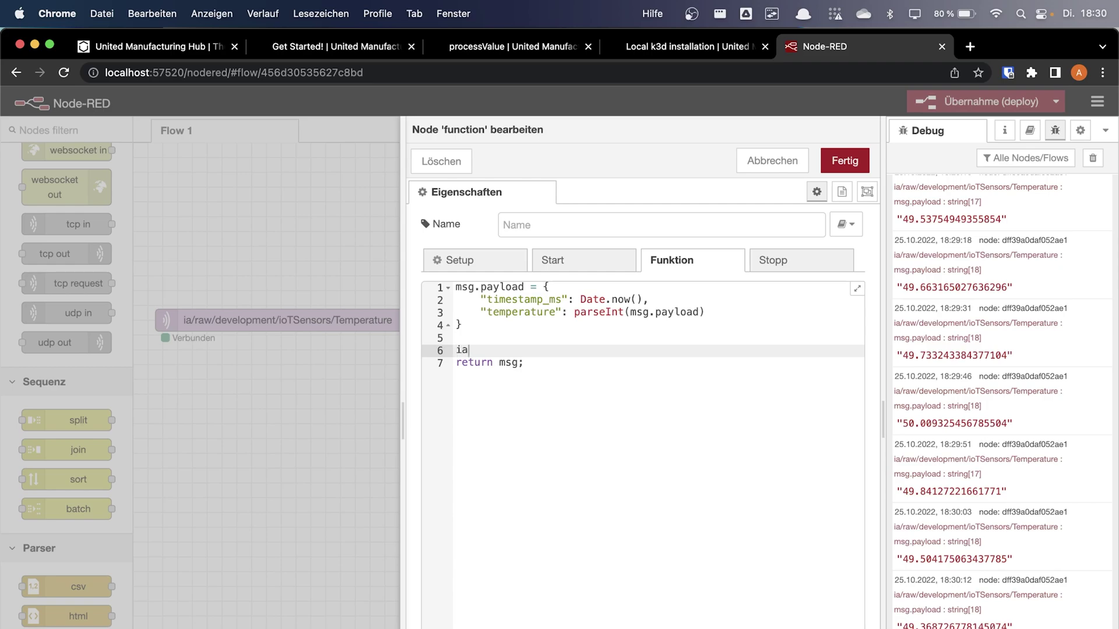
{"action": "key", "text": "BackSpace"}
{"action": "key", "text": "BackSpace"}
{"action": "type", "text": "msg.topic = "}
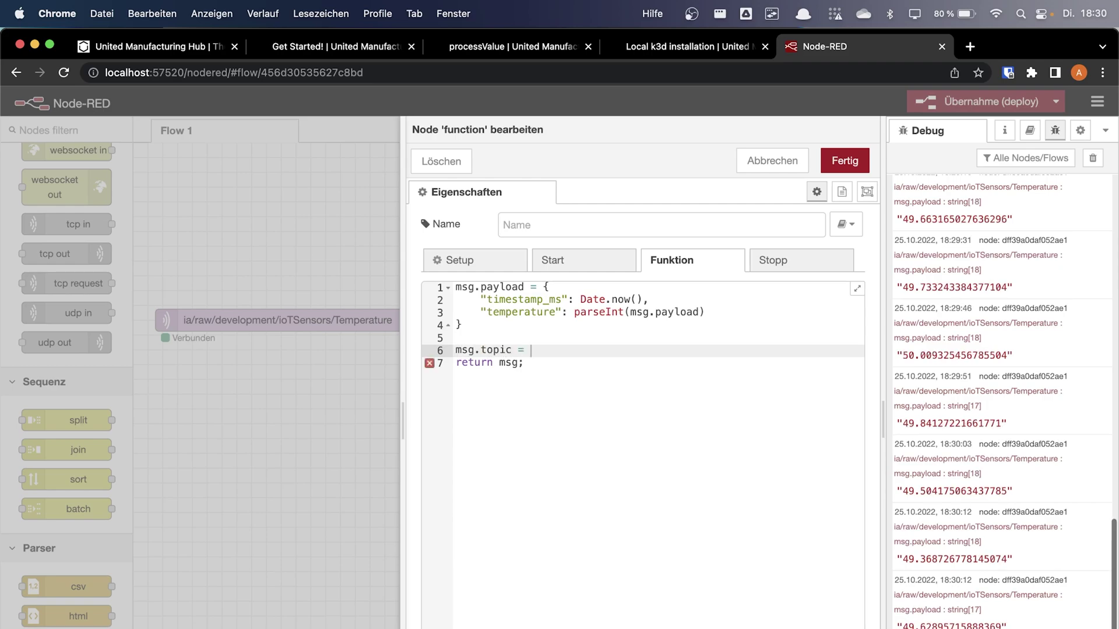
{"action": "type", "text": "\"\""}
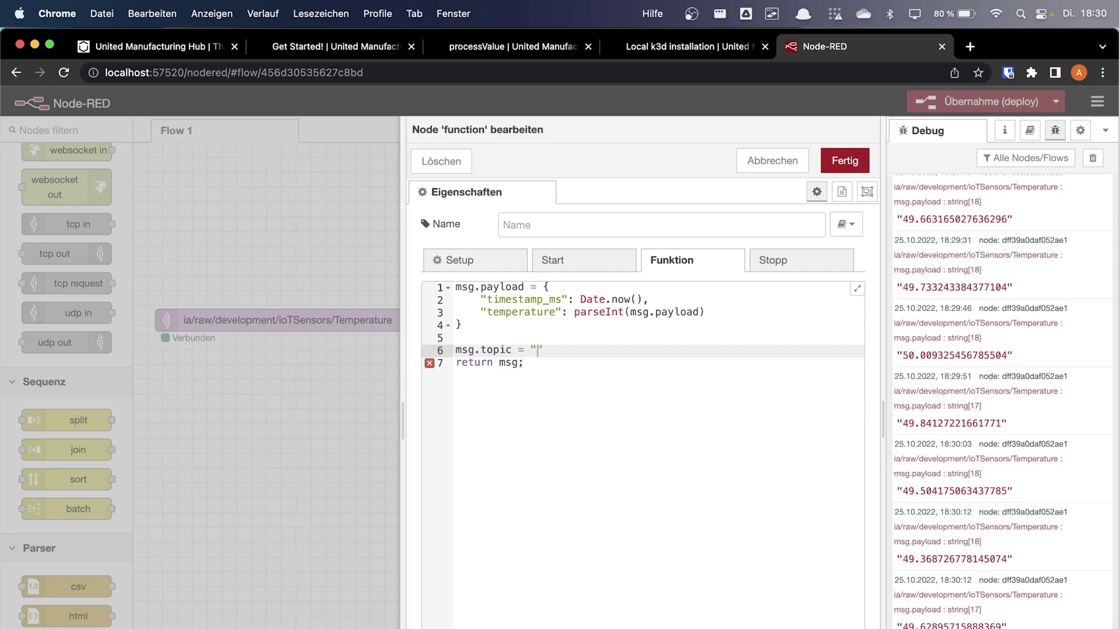
{"action": "type", "text": "ia/fa"}
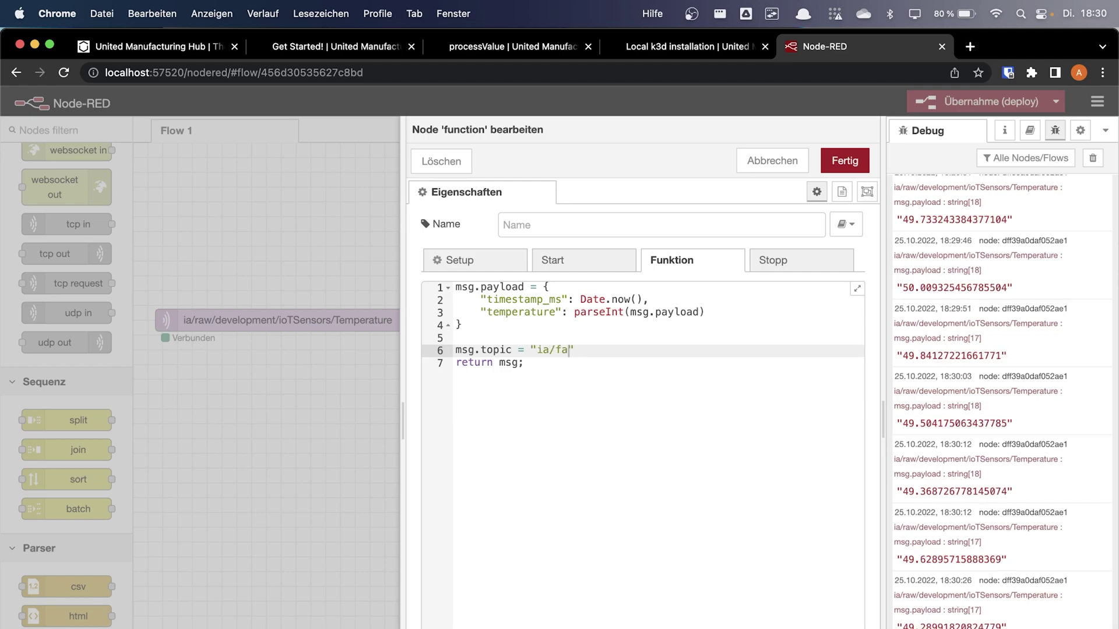
{"action": "type", "text": "ctory"}
{"action": "type", "text": "cube"}
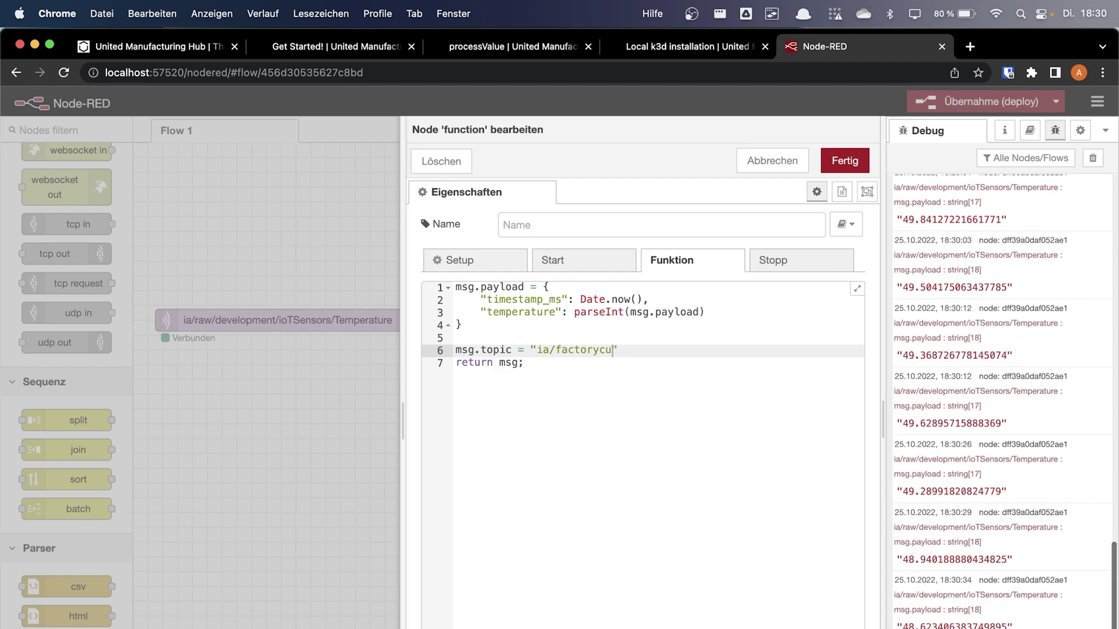
{"action": "key", "text": "BackSpace"}
{"action": "key", "text": "BackSpace"}
{"action": "key", "text": "BackSpace"}
{"action": "key", "text": "BackSpace"}
{"action": "key", "text": "BackSpace"}
{"action": "key", "text": "BackSpace"}
{"action": "type", "text": "ryinsight/"}
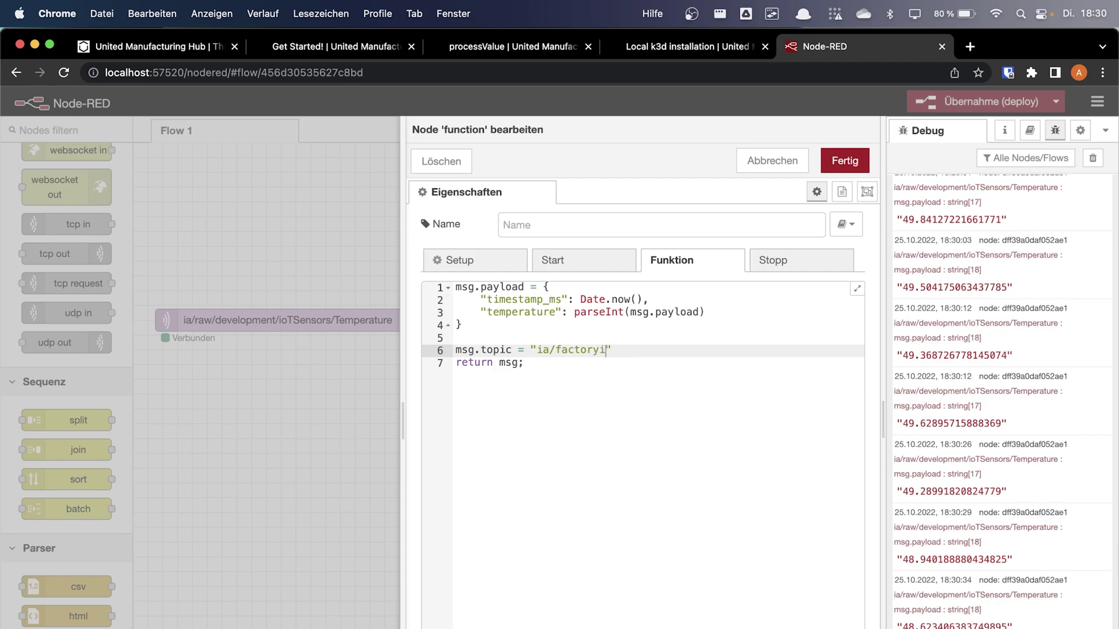
{"action": "type", "text": "aachen/mylaptop/"}
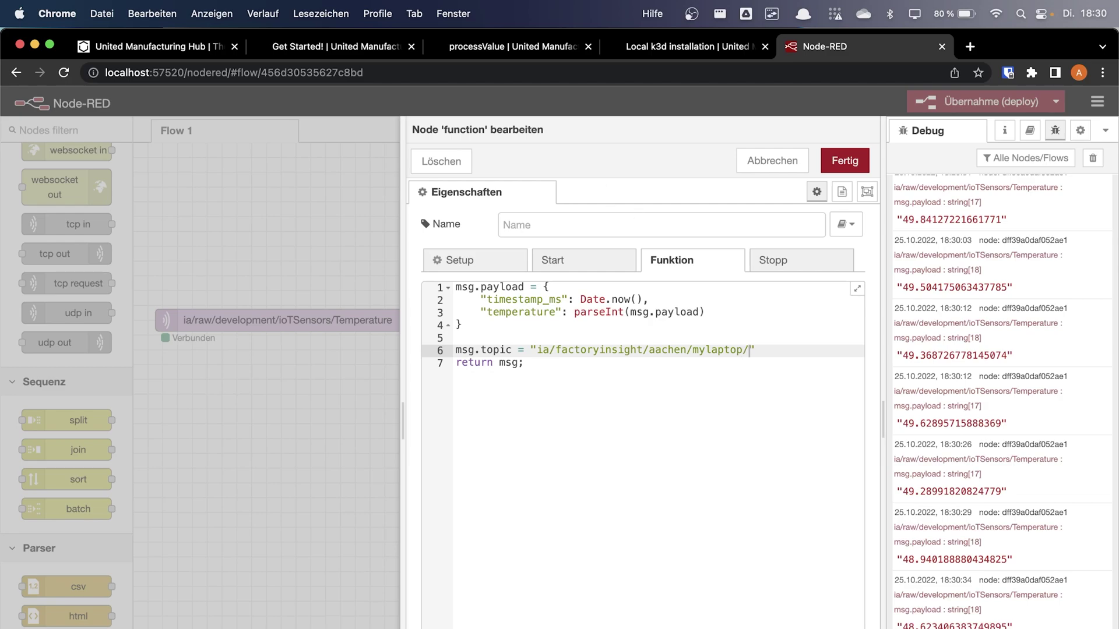
{"action": "type", "text": "processValue"}
Check the processValue documentation page, then return to the Node-RED editor
{"action": "left_click", "coordinate": [483, 45]}
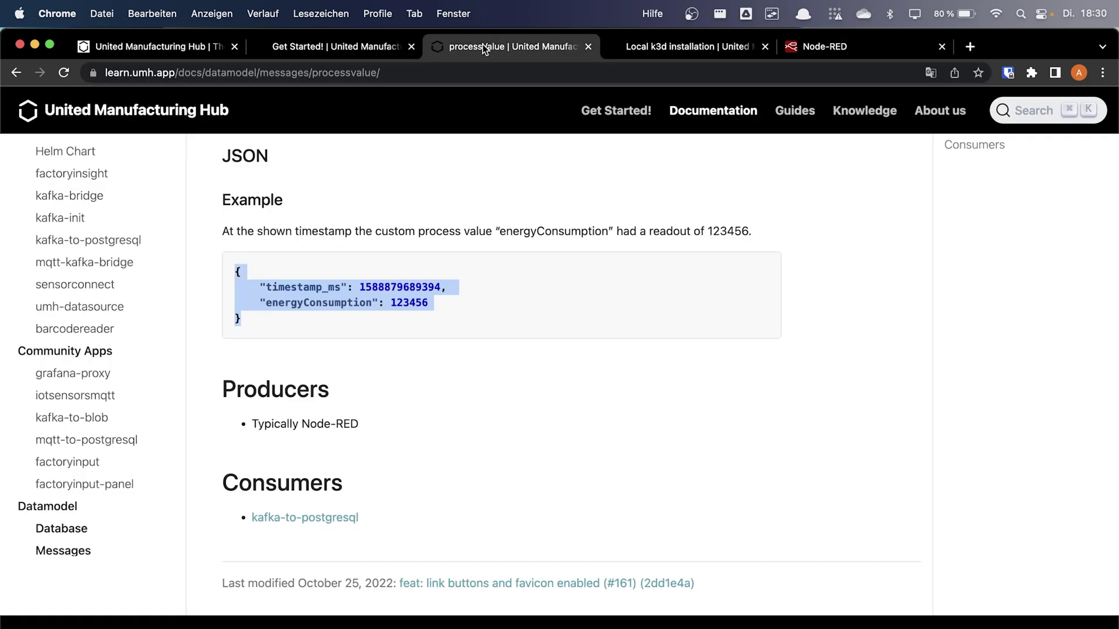
{"action": "scroll", "coordinate": [454, 169], "scroll_direction": "up", "scroll_amount": 6}
{"action": "scroll", "coordinate": [449, 187], "scroll_direction": "up", "scroll_amount": 10}
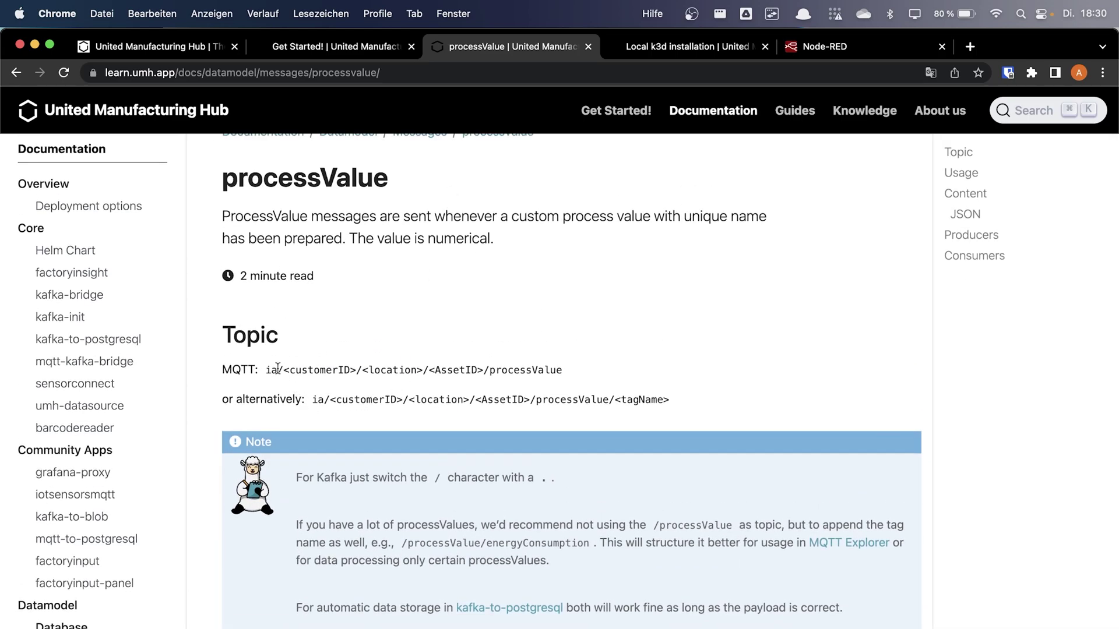
{"action": "left_click", "coordinate": [839, 47]}
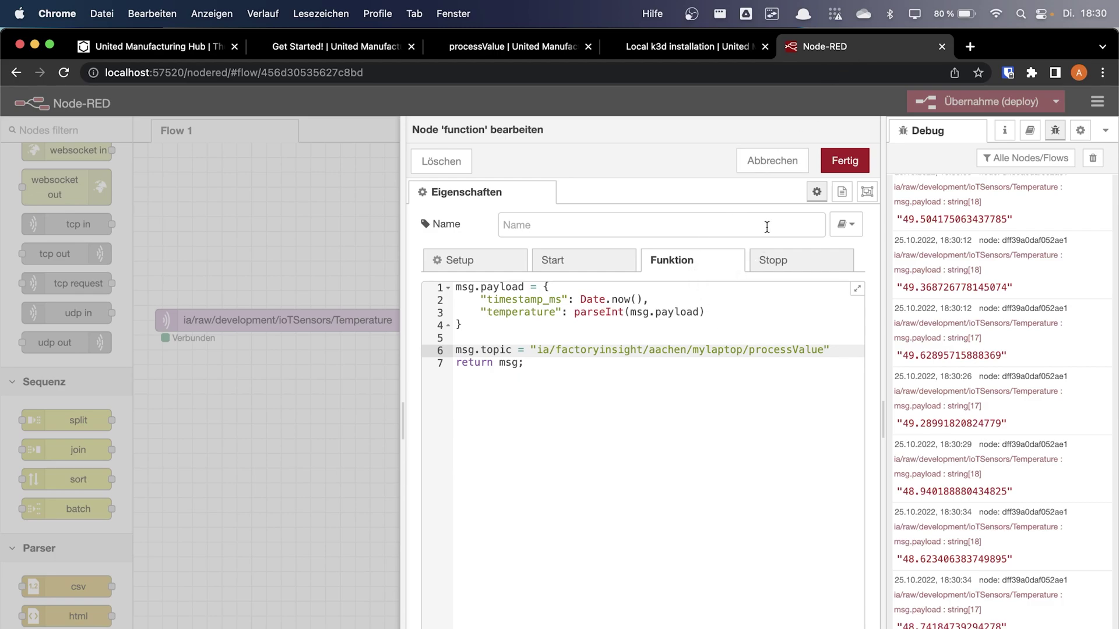
Save the function code, wire the function node to msg.payload, and deploy
{"action": "left_click", "coordinate": [844, 160]}
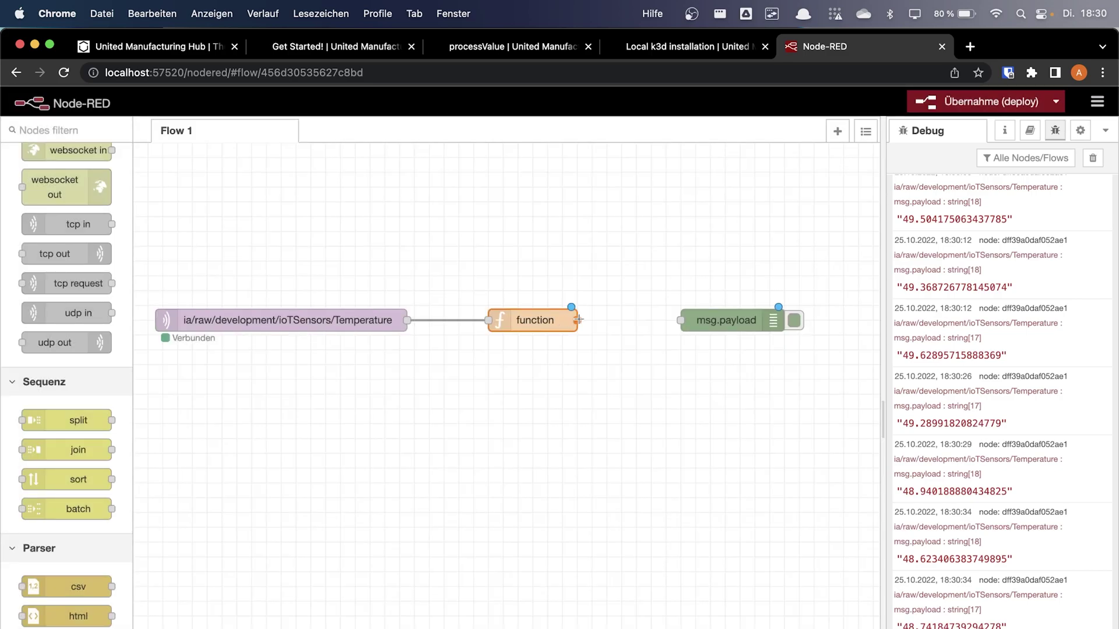
{"action": "left_click_drag", "start_coordinate": [578, 320], "coordinate": [682, 319]}
{"action": "left_click", "coordinate": [991, 101]}
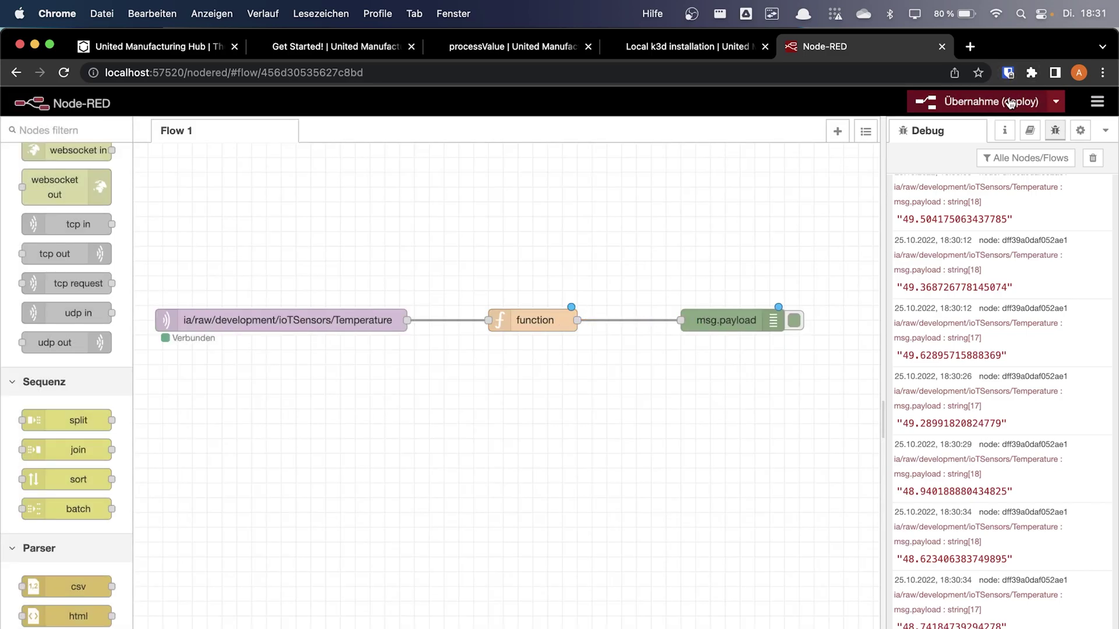
Clear the debug log and expand new messages showing timestamp_ms as a date and temperature 49
{"action": "left_click", "coordinate": [1092, 158]}
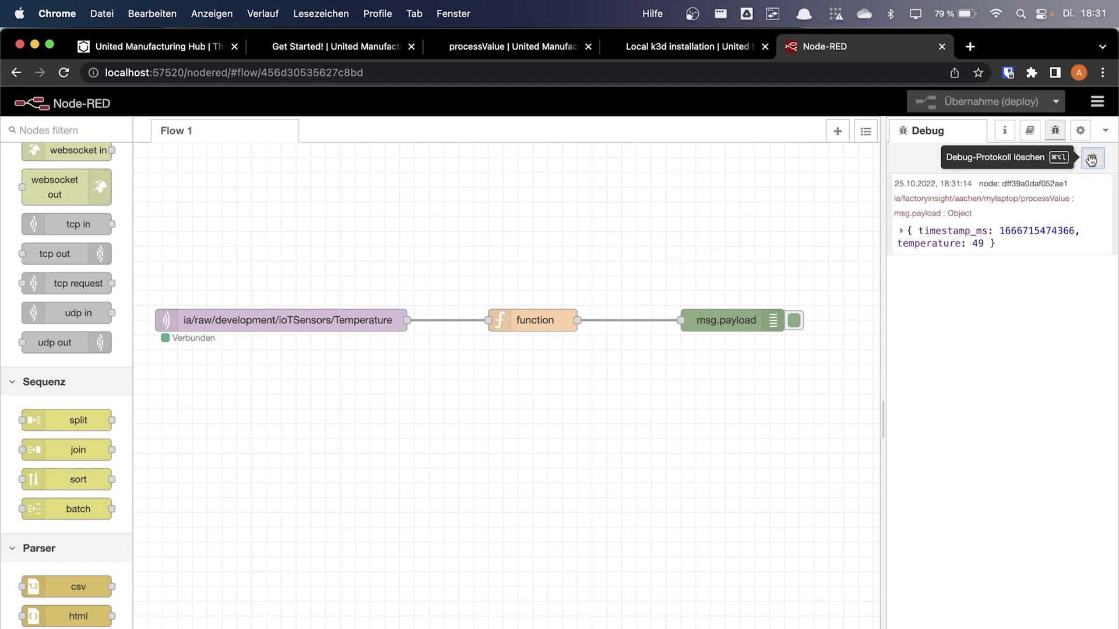
{"action": "left_click", "coordinate": [994, 239]}
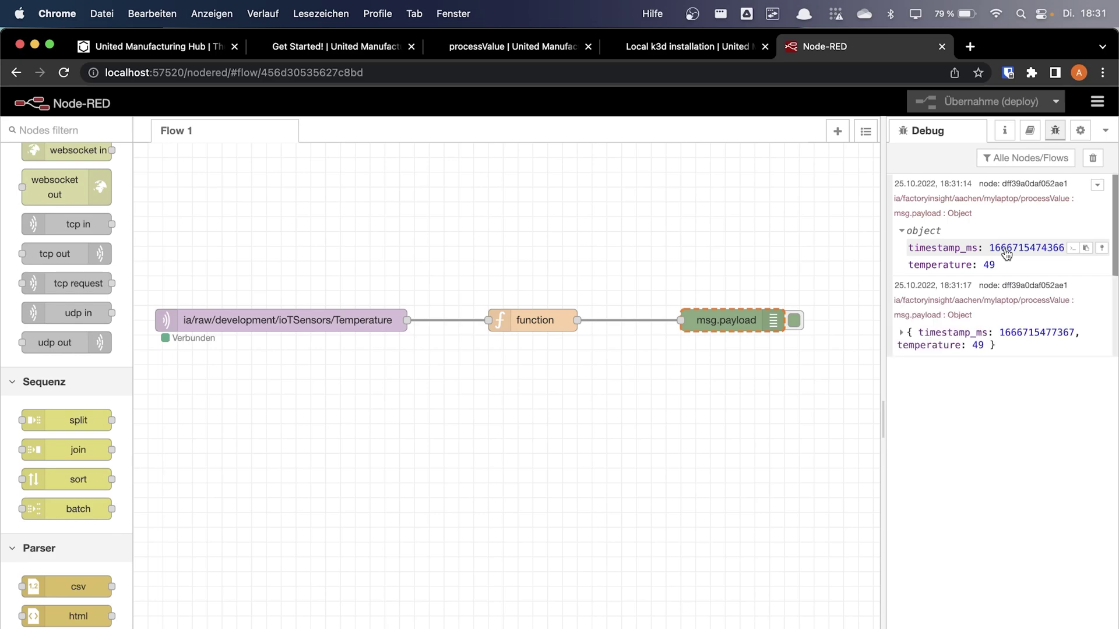
{"action": "left_click", "coordinate": [963, 331]}
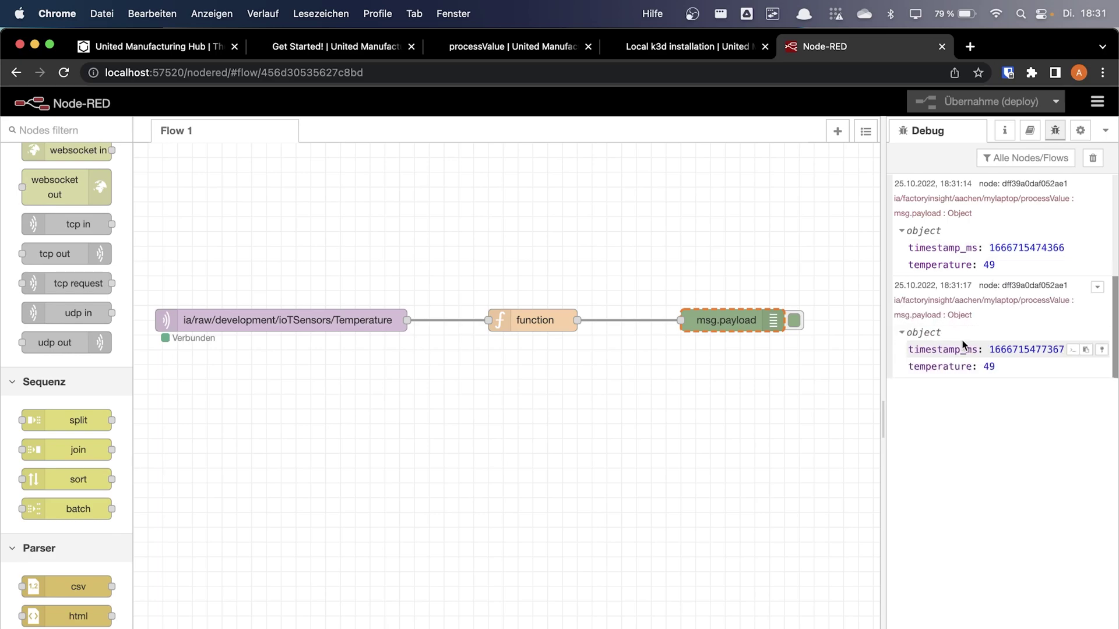
{"action": "left_click", "coordinate": [1008, 350]}
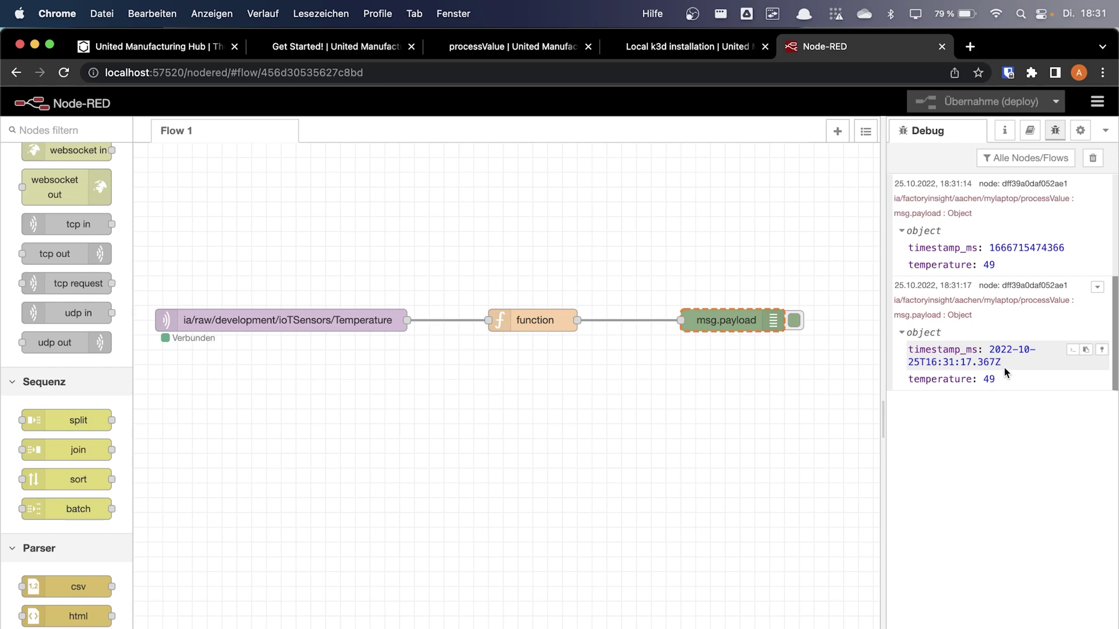
Add an mqtt out node fed by the function node and remove the debug wire
{"action": "scroll", "coordinate": [64, 254], "scroll_direction": "up", "scroll_amount": 10}
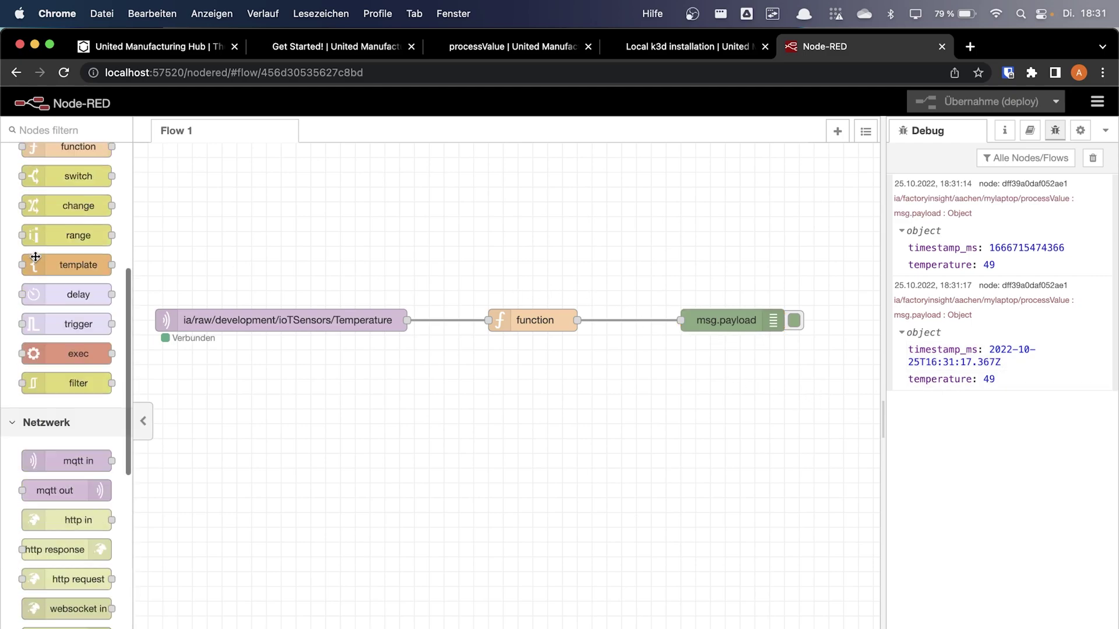
{"action": "scroll", "coordinate": [67, 511], "scroll_direction": "down", "scroll_amount": 5}
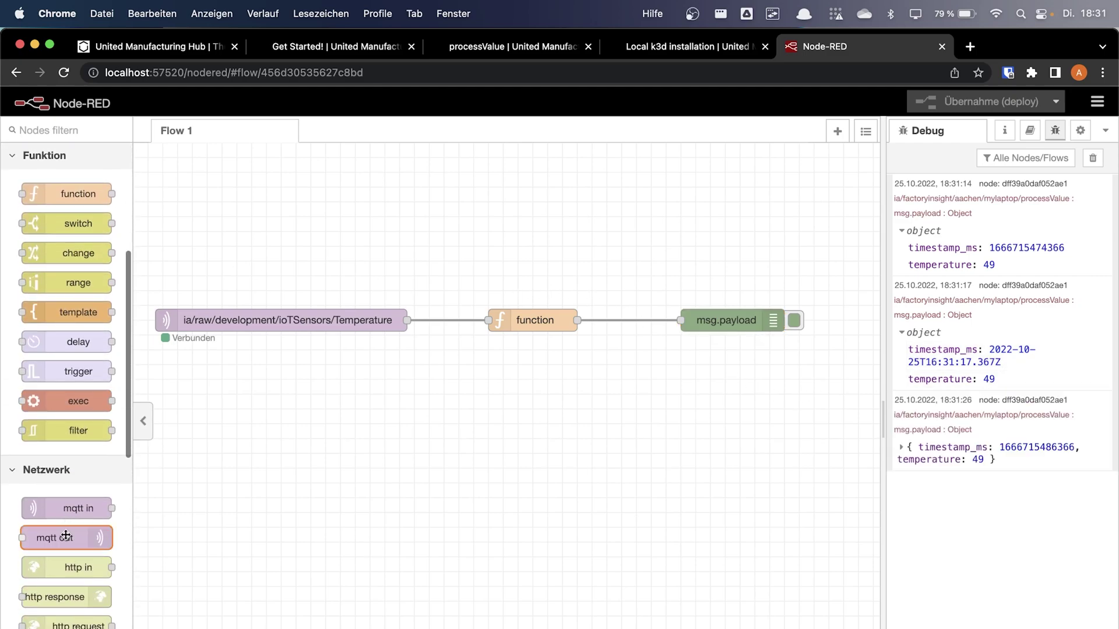
{"action": "left_click_drag", "start_coordinate": [82, 536], "coordinate": [723, 384]}
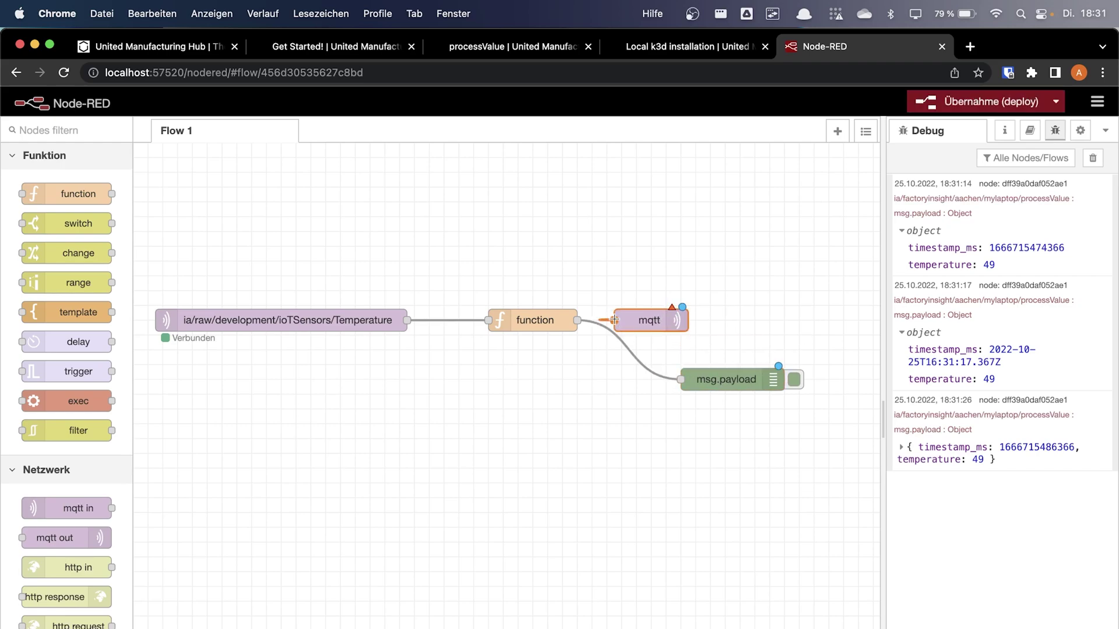
{"action": "left_click_drag", "start_coordinate": [614, 320], "coordinate": [576, 319]}
{"action": "key", "text": "Delete"}
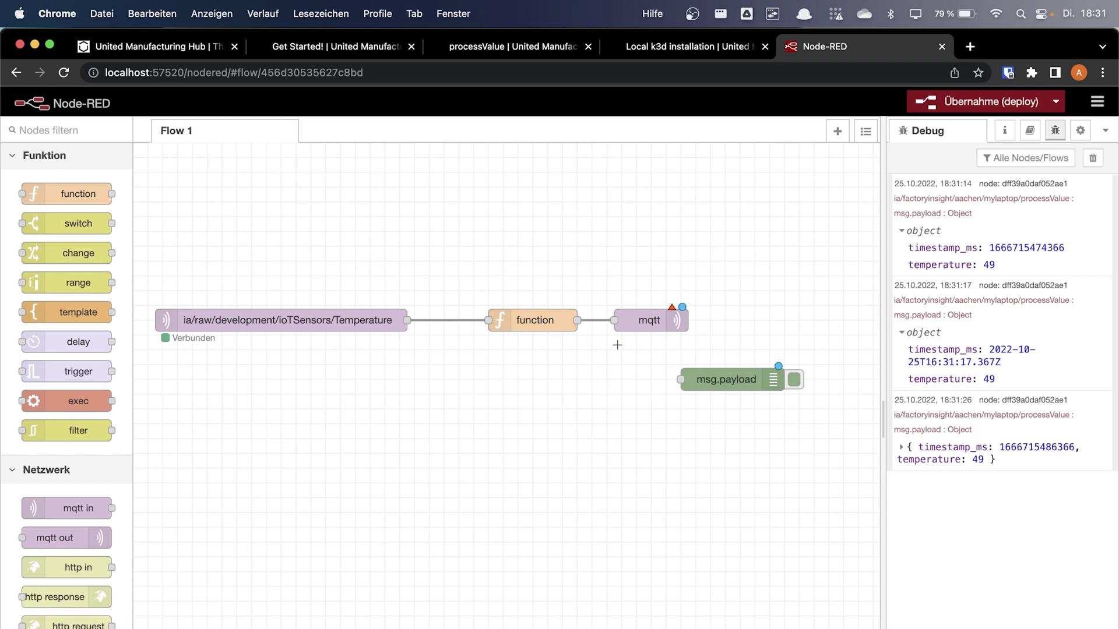
Confirm the mqtt out node's vernemq server, deploy, and delete the msg.payload debug node
{"action": "double_click", "coordinate": [660, 318]}
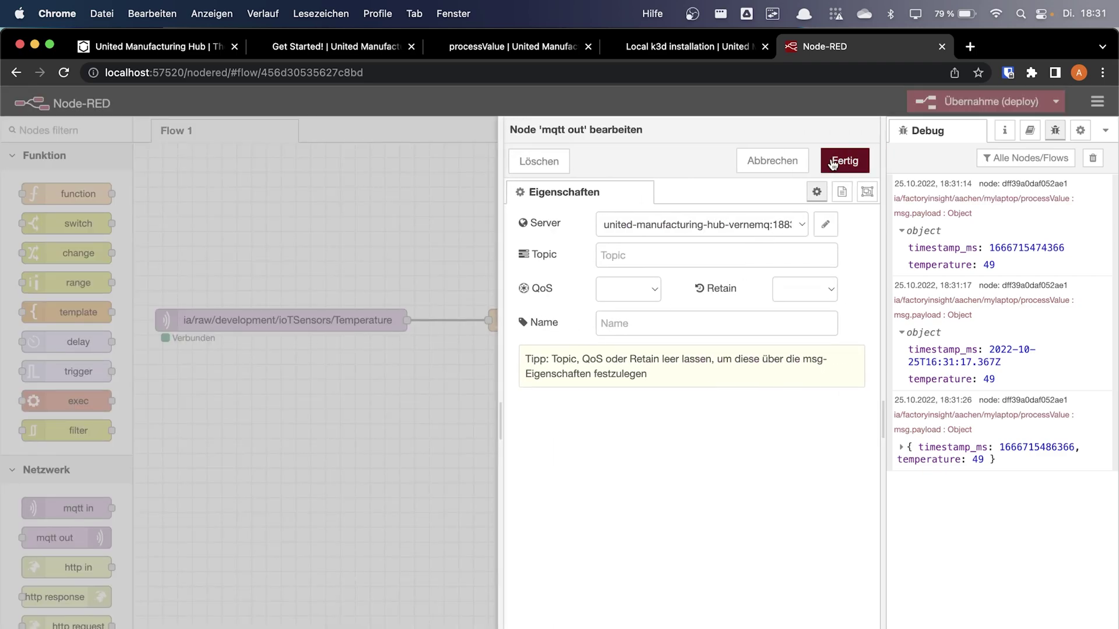
{"action": "left_click", "coordinate": [841, 159]}
{"action": "left_click", "coordinate": [985, 102]}
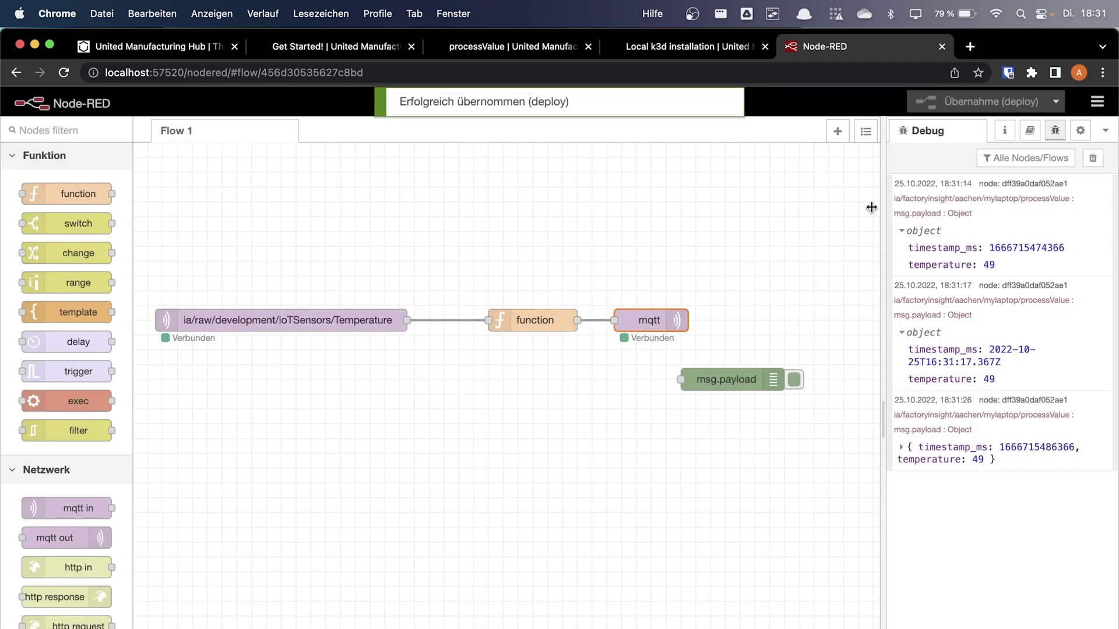
{"action": "left_click", "coordinate": [729, 398]}
{"action": "left_click", "coordinate": [728, 385]}
{"action": "key", "text": "Delete"}
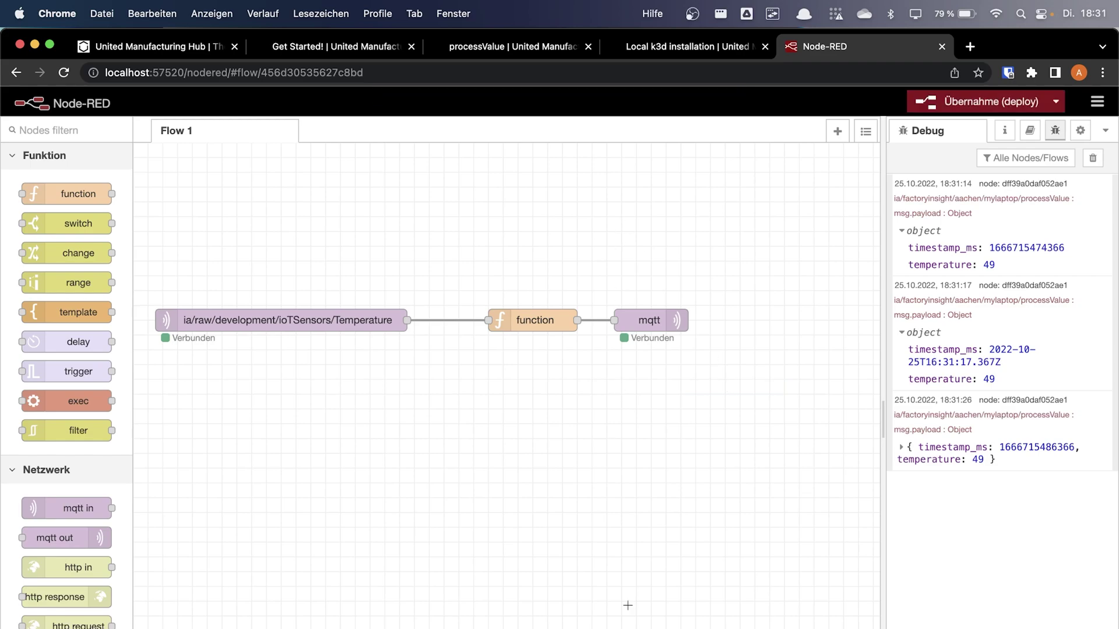
Forward the grafana pod's port 3000 and enter admin as the Grafana username
{"action": "key", "text": "super+Tab"}
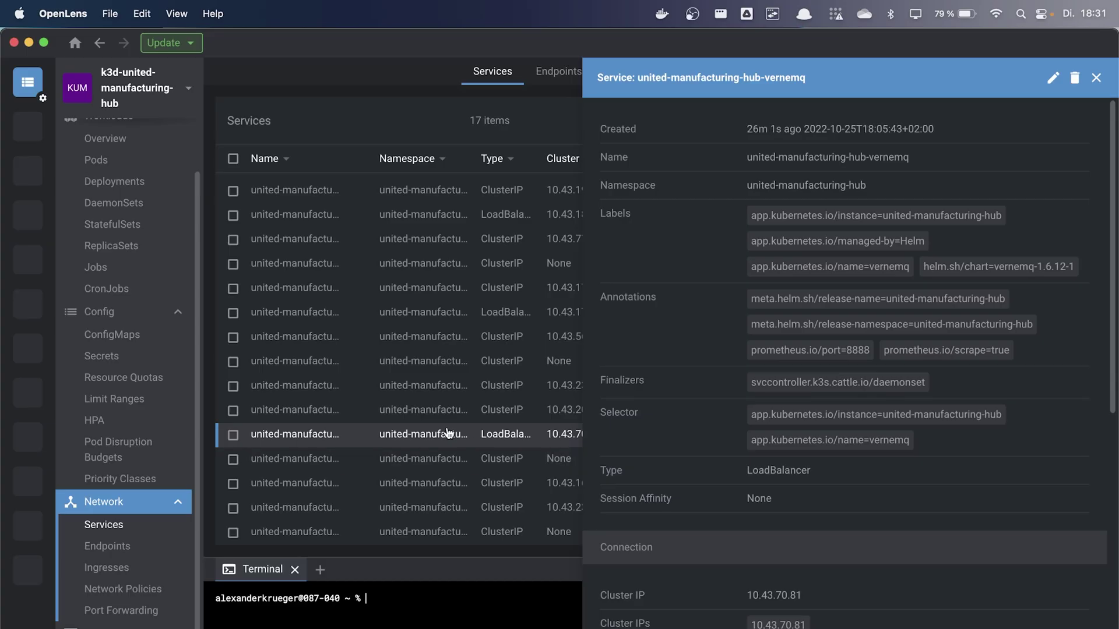
{"action": "left_click", "coordinate": [98, 162]}
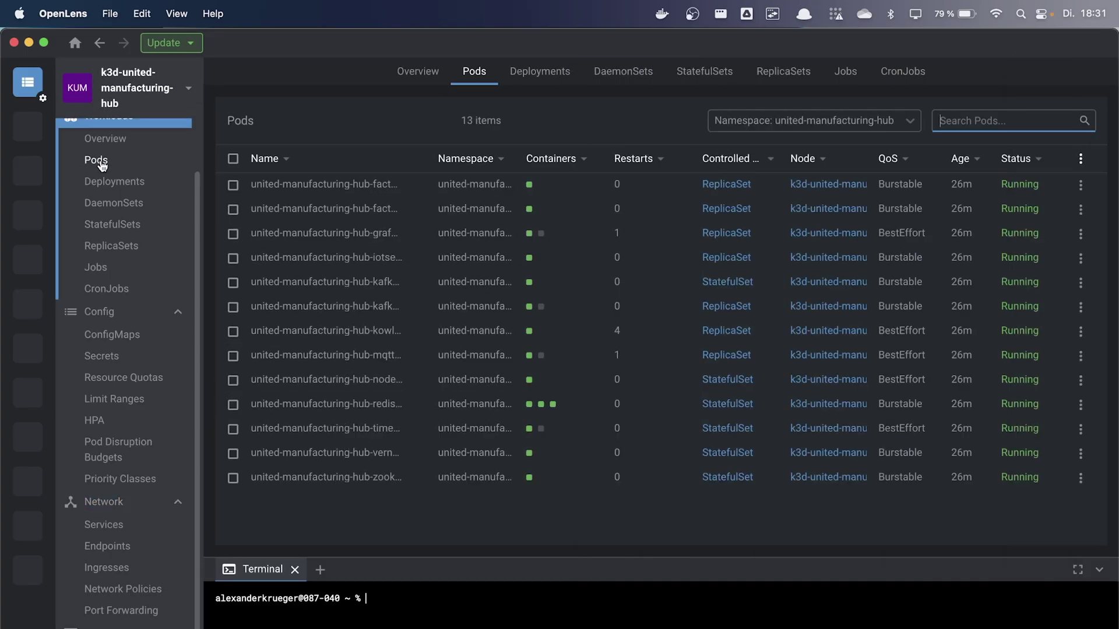
{"action": "left_click", "coordinate": [328, 307]}
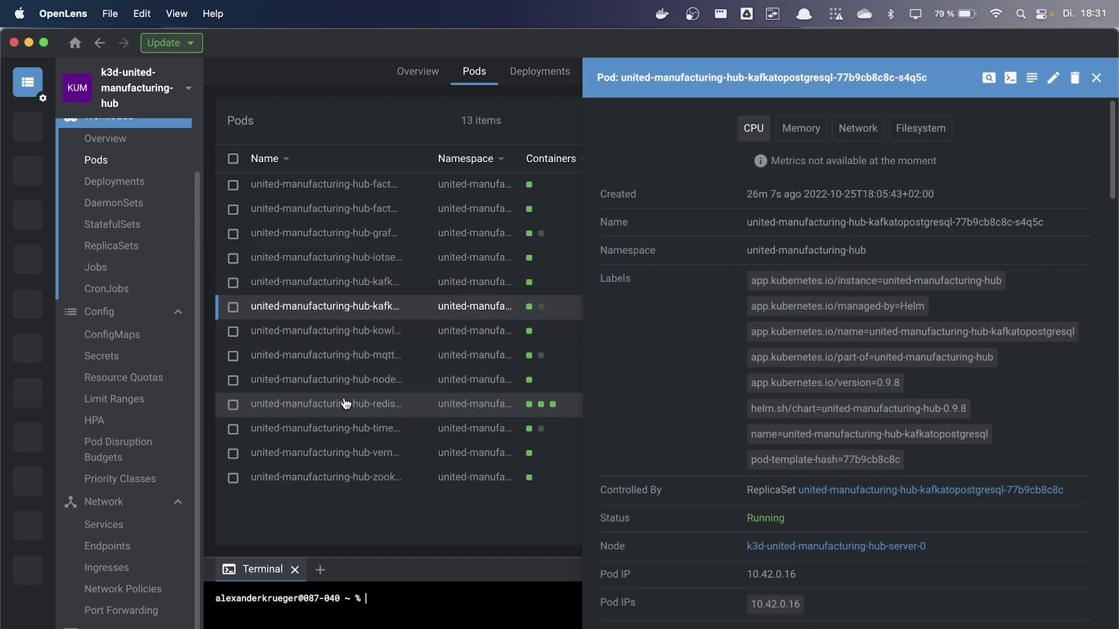
{"action": "left_click", "coordinate": [350, 233]}
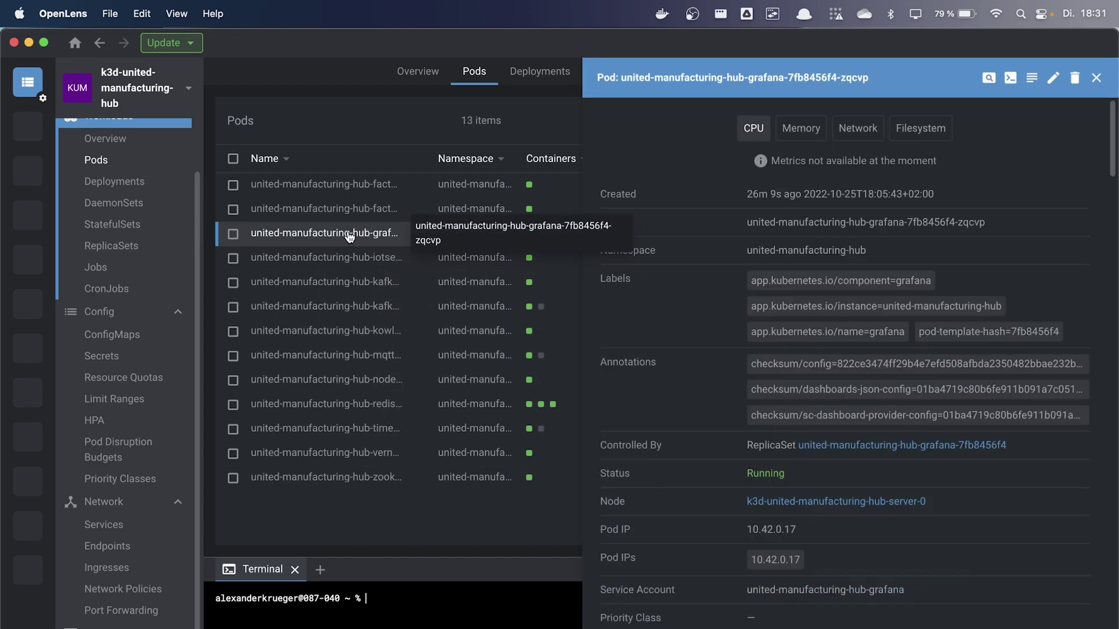
{"action": "scroll", "coordinate": [944, 221], "scroll_direction": "down", "scroll_amount": 15}
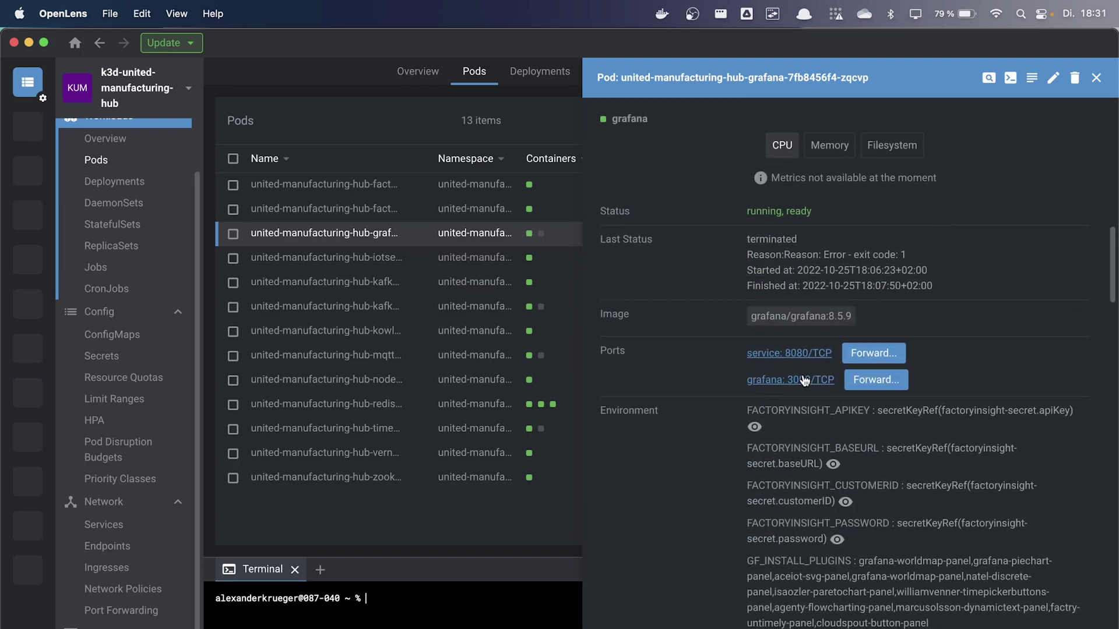
{"action": "left_click", "coordinate": [805, 382]}
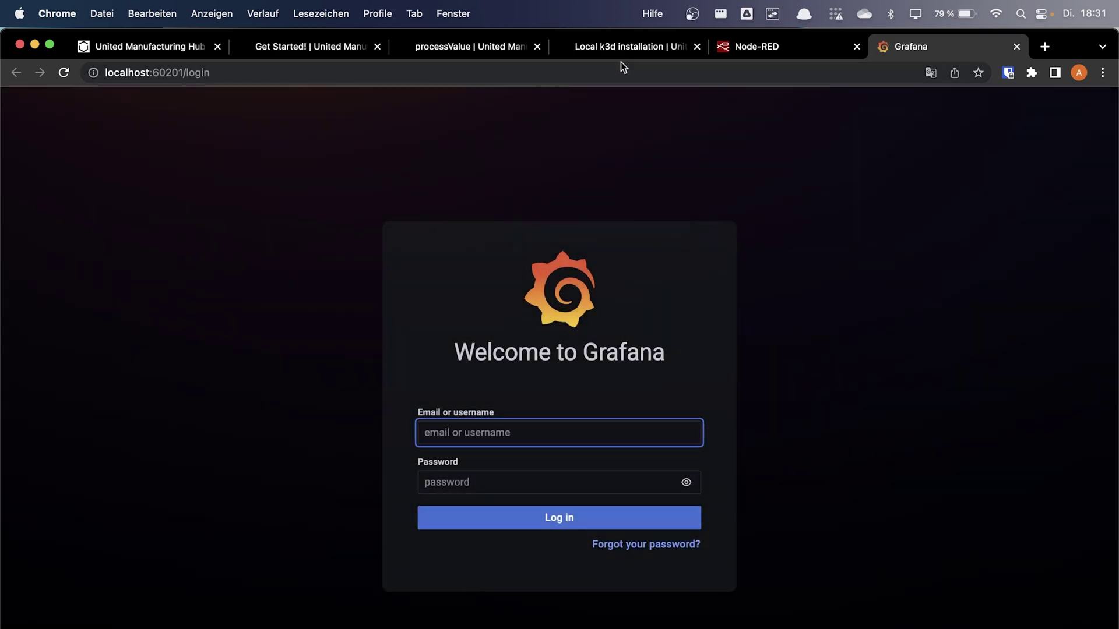
{"action": "type", "text": "admin"}
Reveal and select the GF_SECURITY_ADMIN_PASSWORD value in OpenLens
{"action": "key", "text": "super+Tab"}
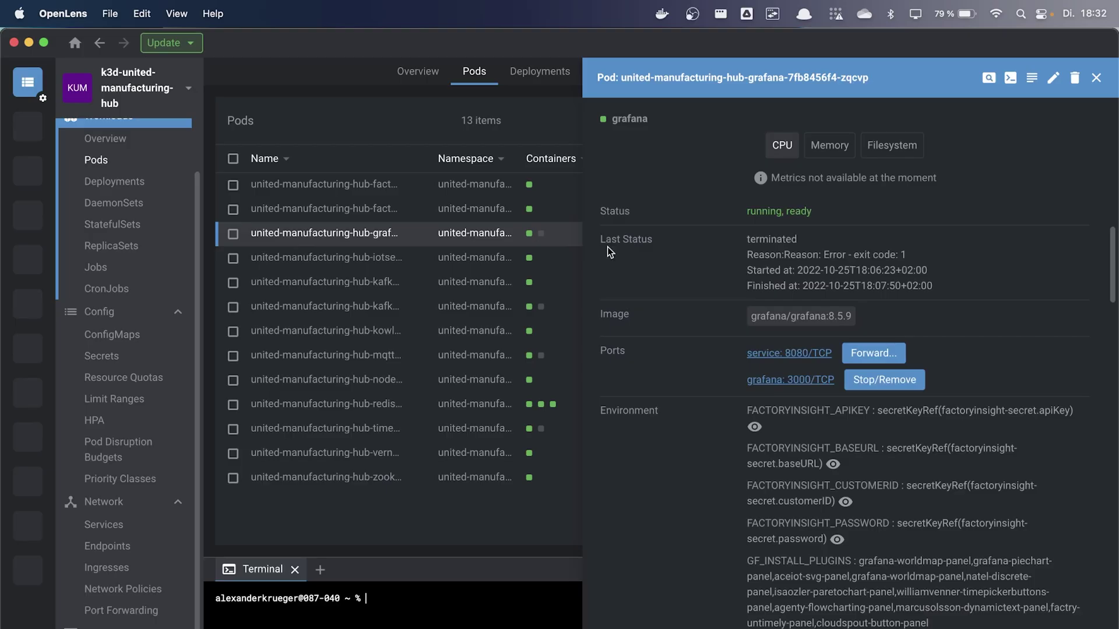
{"action": "scroll", "coordinate": [778, 460], "scroll_direction": "down", "scroll_amount": 8}
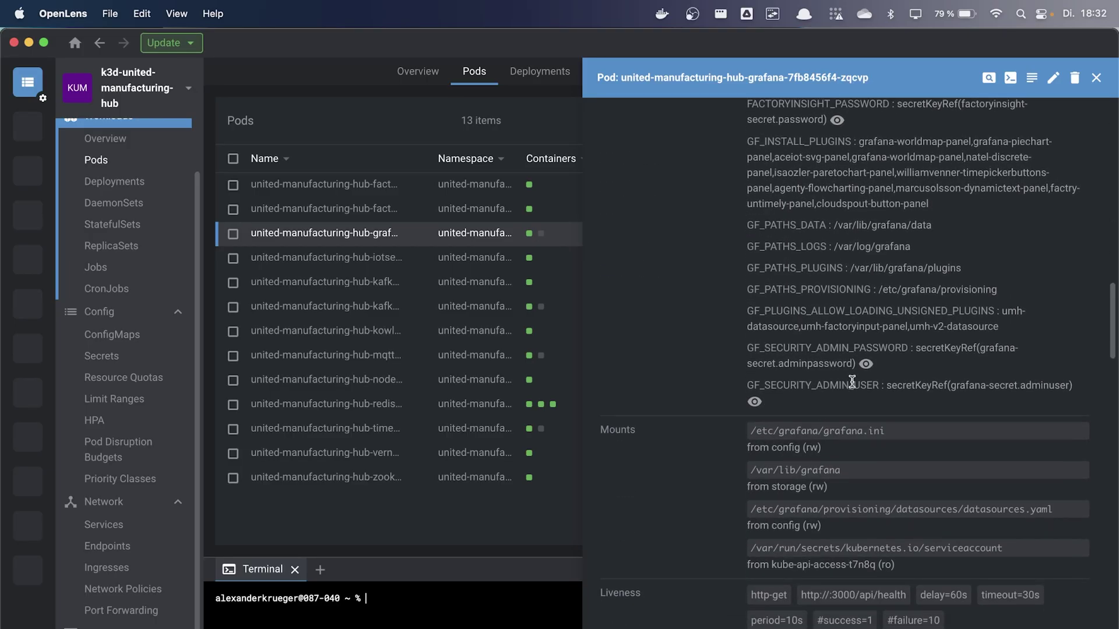
{"action": "left_click", "coordinate": [866, 364]}
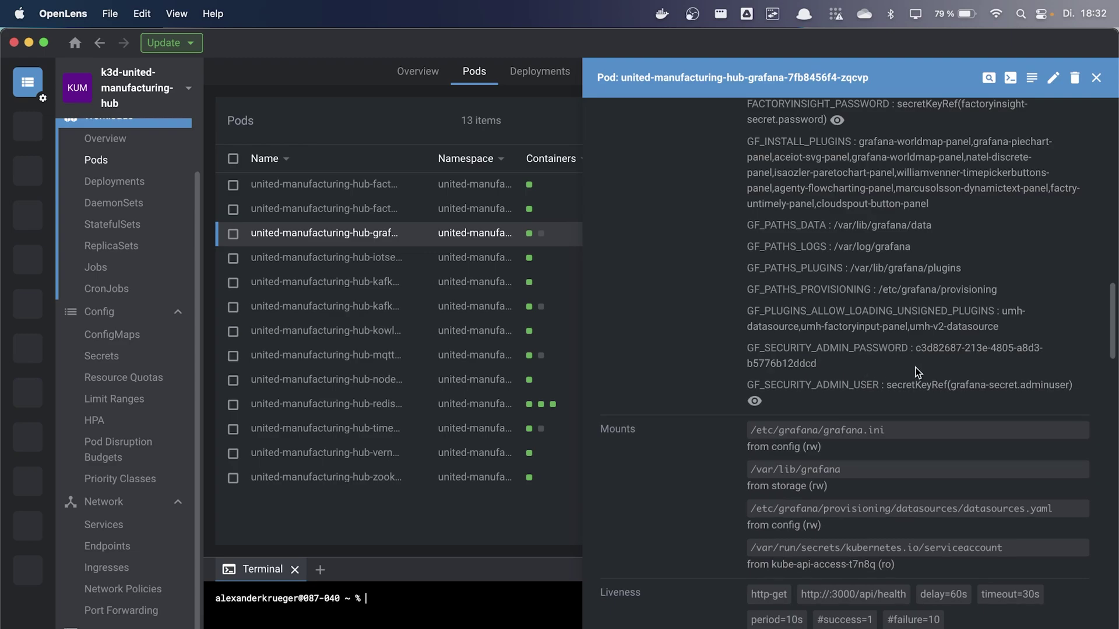
{"action": "mouse_move", "coordinate": [917, 372]}
{"action": "left_mouse_down"}
{"action": "mouse_move", "coordinate": [954, 350]}
{"action": "mouse_move", "coordinate": [916, 352]}
{"action": "left_mouse_up"}
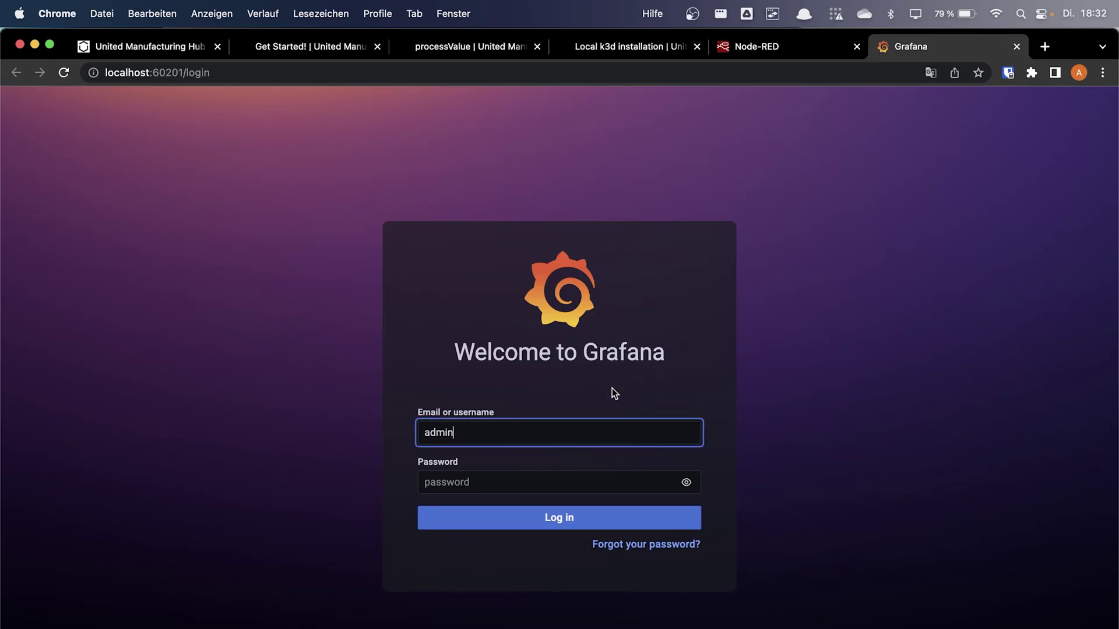
Log in to Grafana as admin with the pasted password, dismissing save-password prompts
{"action": "key", "text": "Tab"}
{"action": "key", "text": "super+v"}
{"action": "key", "text": "Return"}
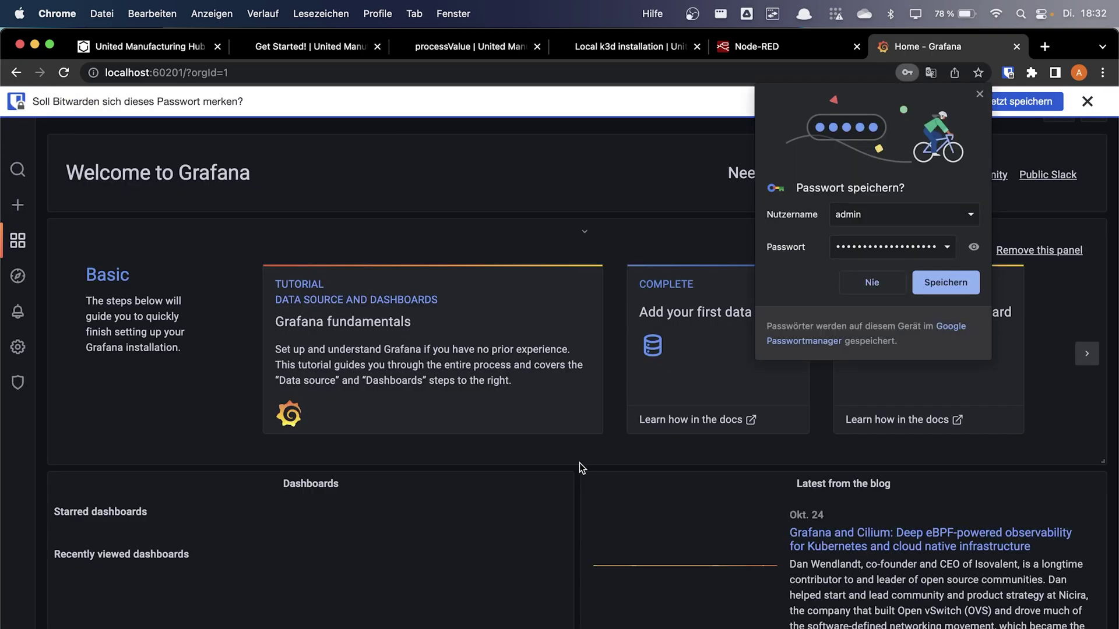
{"action": "left_click", "coordinate": [979, 96]}
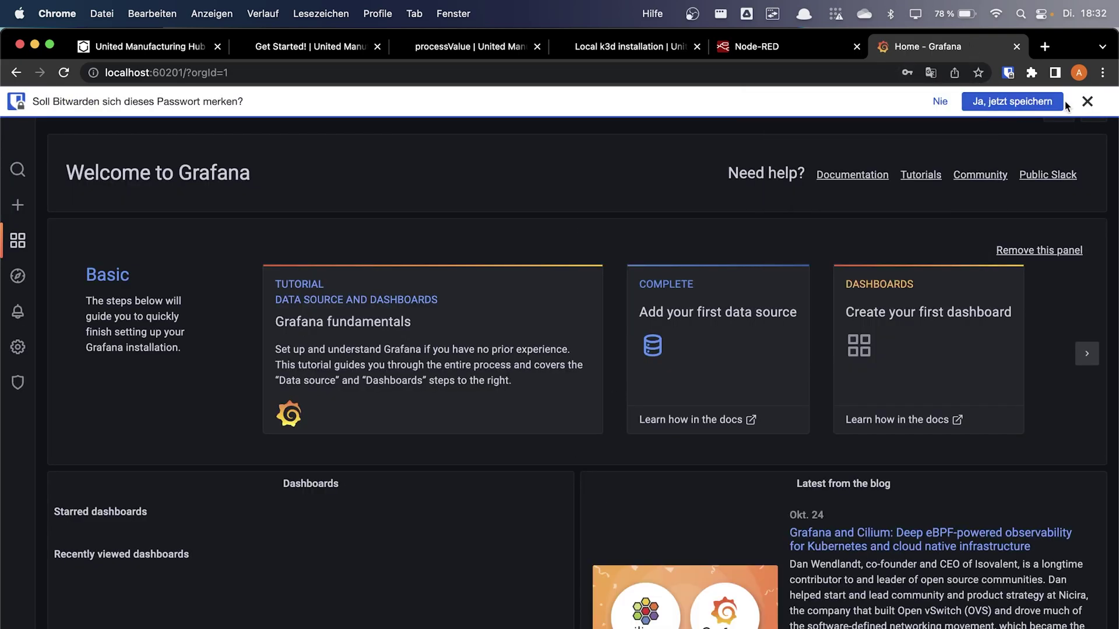
{"action": "left_click", "coordinate": [1087, 101]}
Create a new dashboard from the Dashboards menu
{"action": "scroll", "coordinate": [424, 270], "scroll_direction": "down", "scroll_amount": 1}
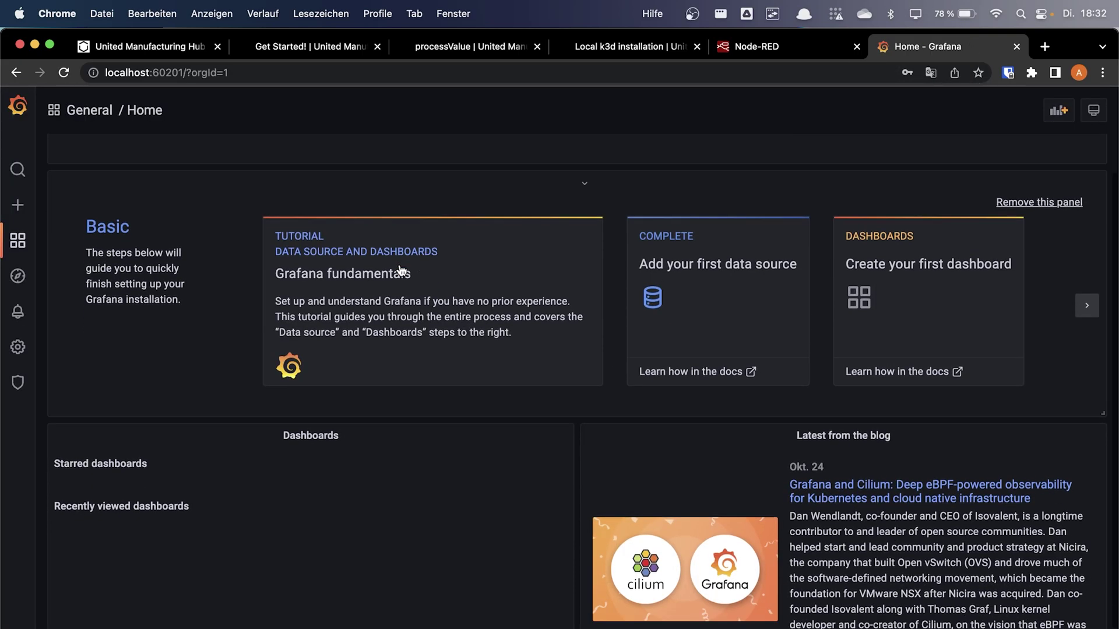
{"action": "mouse_move", "coordinate": [19, 243]}
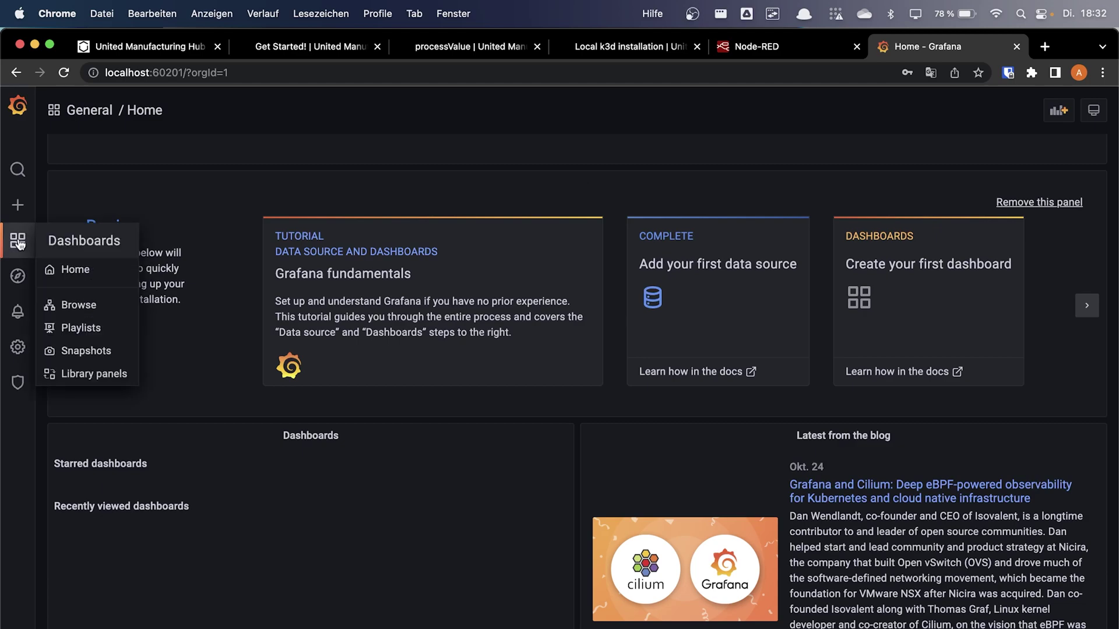
{"action": "left_click", "coordinate": [88, 303]}
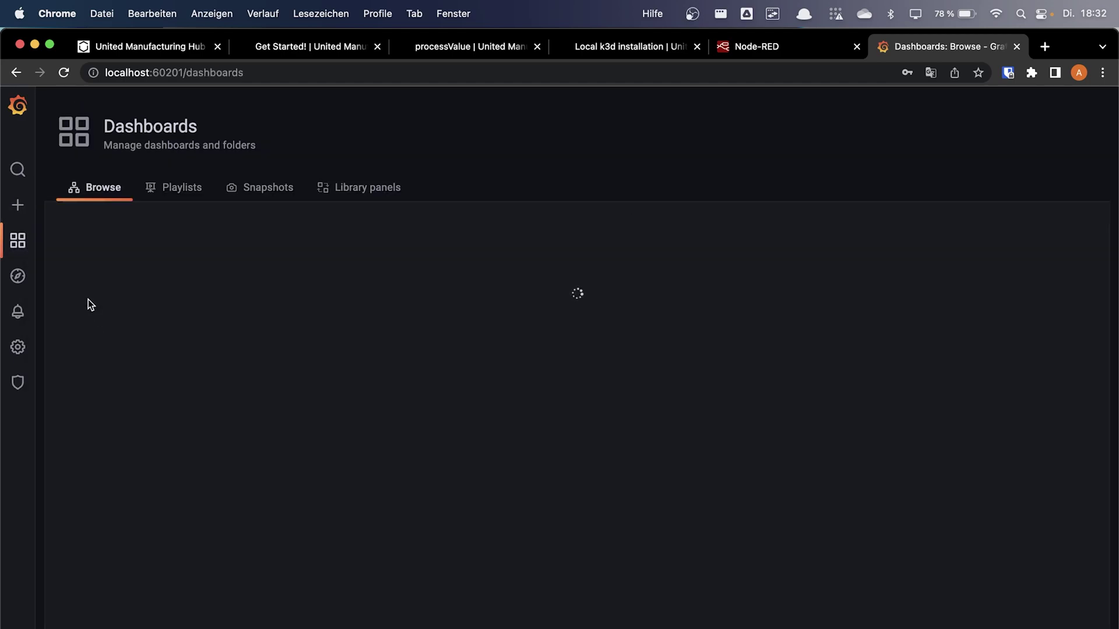
{"action": "left_click", "coordinate": [16, 213]}
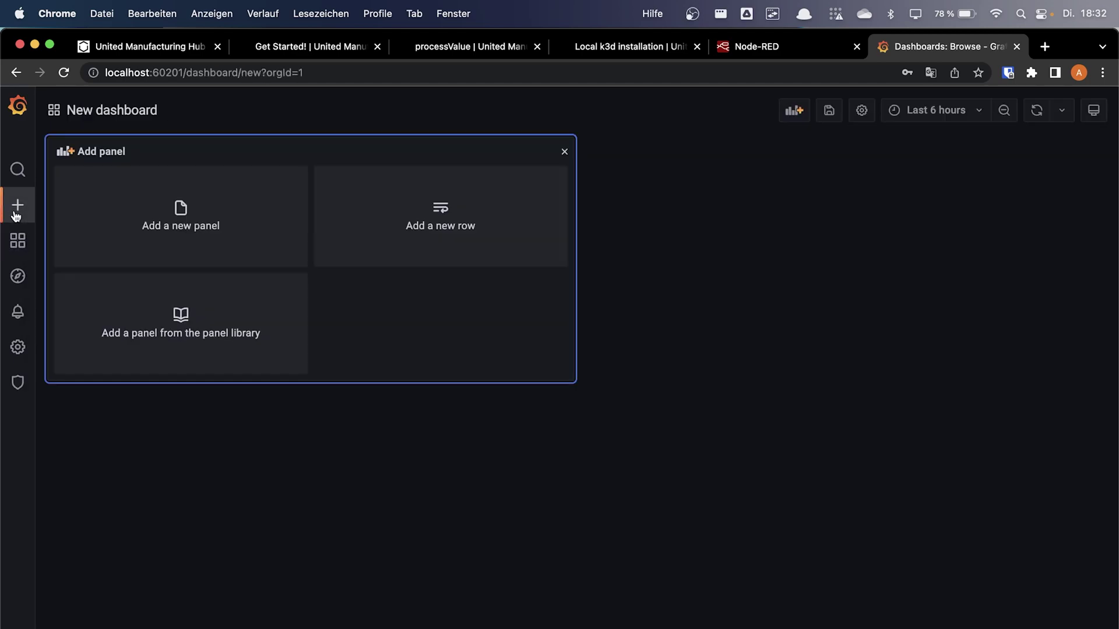
Add a new panel using umh-v2-datasource as its data source
{"action": "left_click", "coordinate": [263, 234]}
{"action": "left_click", "coordinate": [152, 478]}
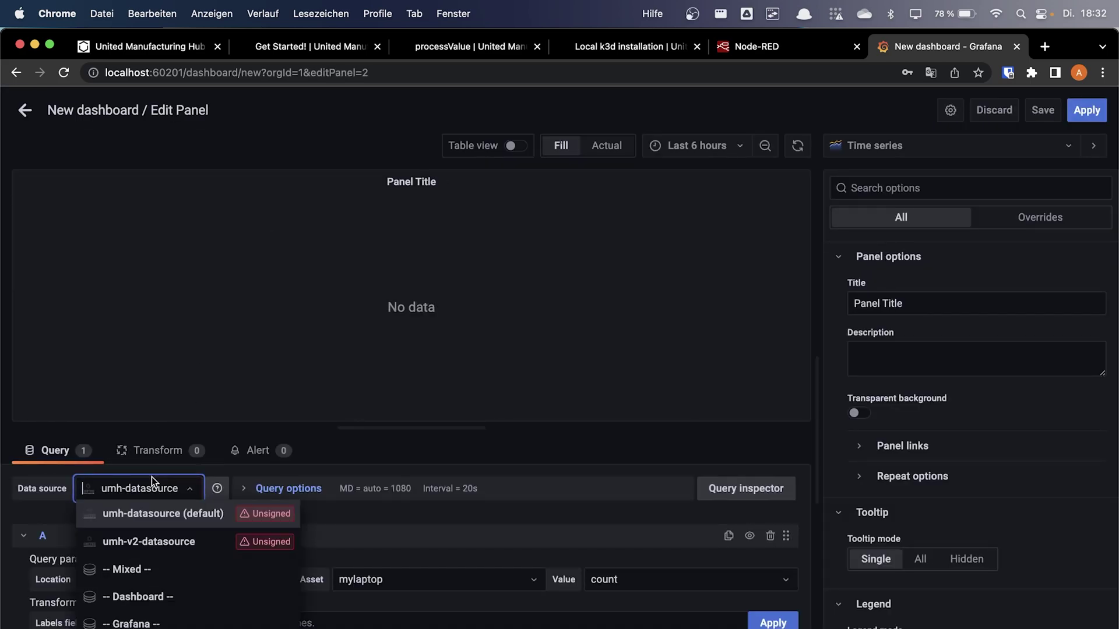
{"action": "left_click", "coordinate": [447, 531]}
{"action": "left_click", "coordinate": [178, 494]}
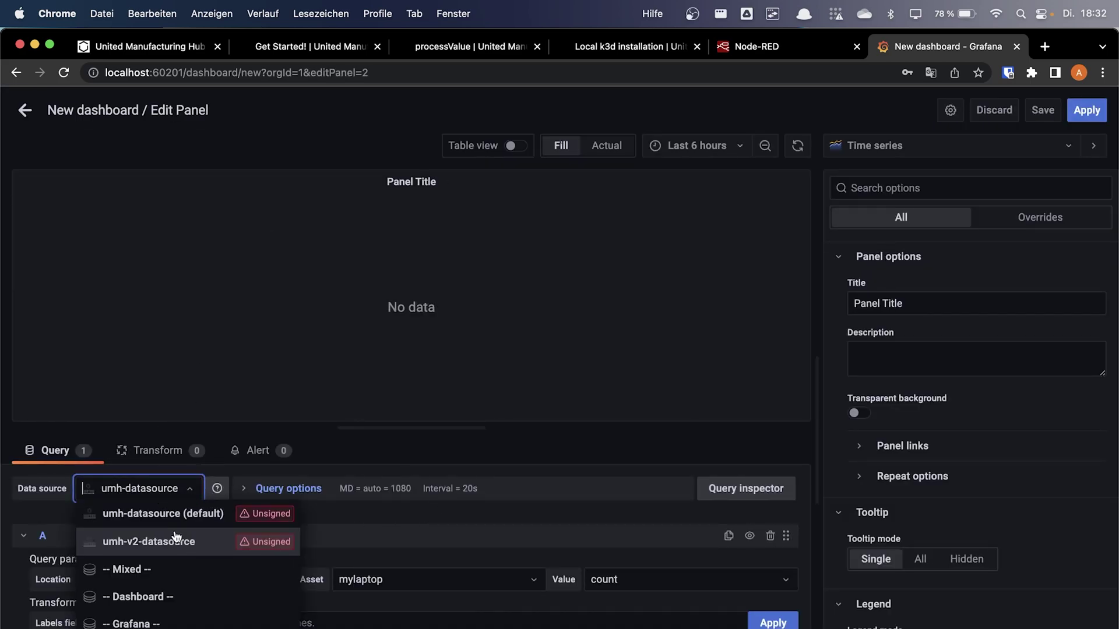
{"action": "left_click", "coordinate": [172, 537]}
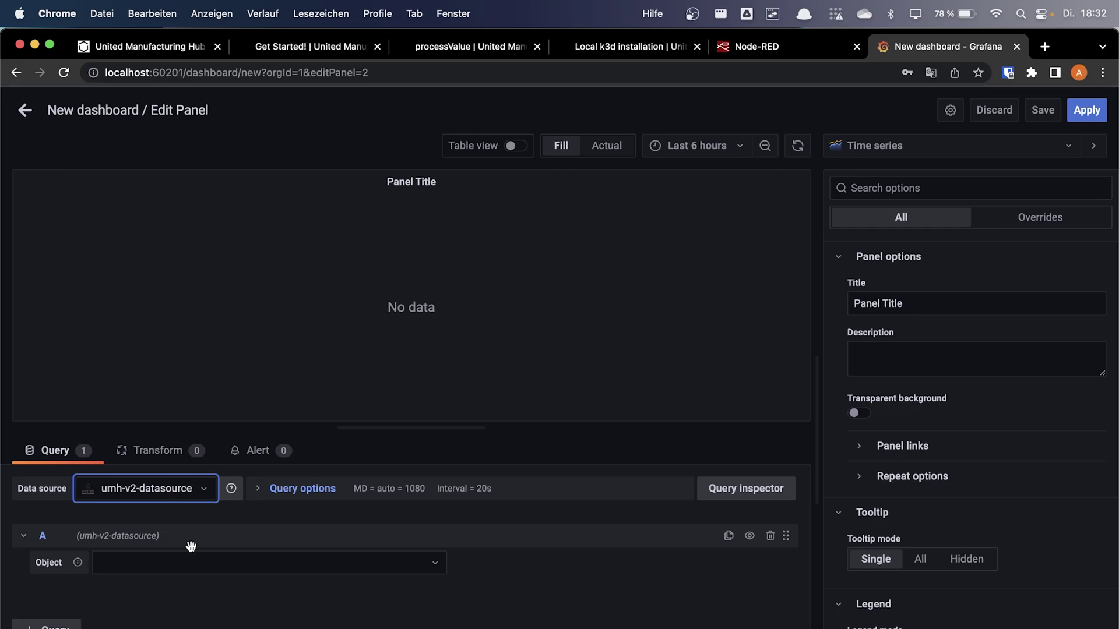
Set the query object to factoryinsight/aachen/DefaultArea/DefaultProductionLine/mylaptop
{"action": "left_click", "coordinate": [197, 558]}
{"action": "left_click", "coordinate": [193, 591]}
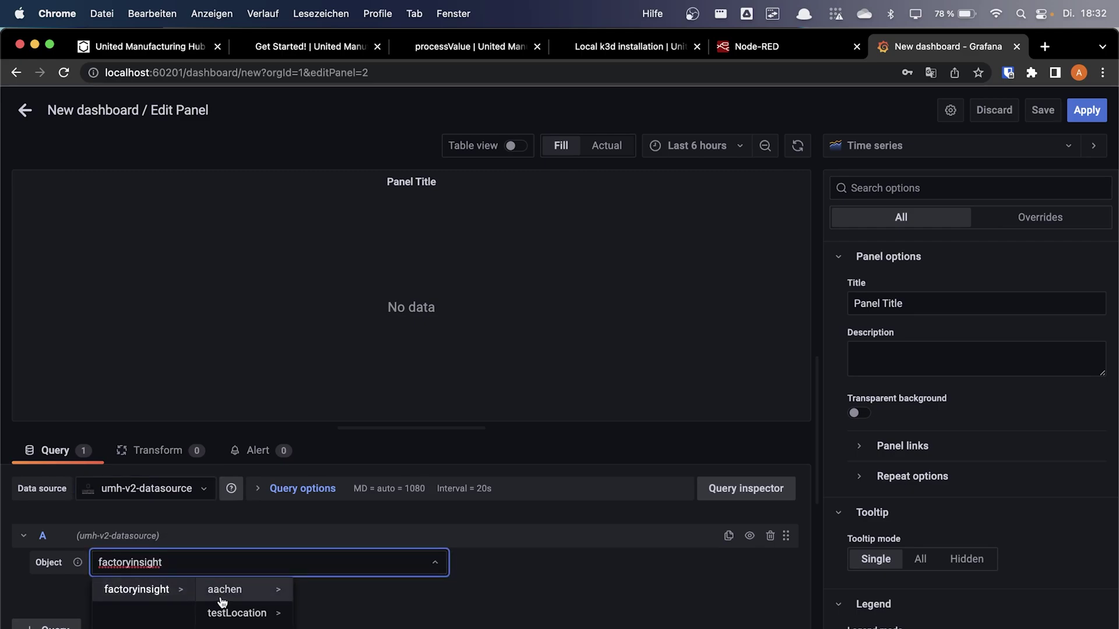
{"action": "left_click", "coordinate": [224, 590]}
{"action": "left_click", "coordinate": [335, 590]}
{"action": "left_click", "coordinate": [428, 591]}
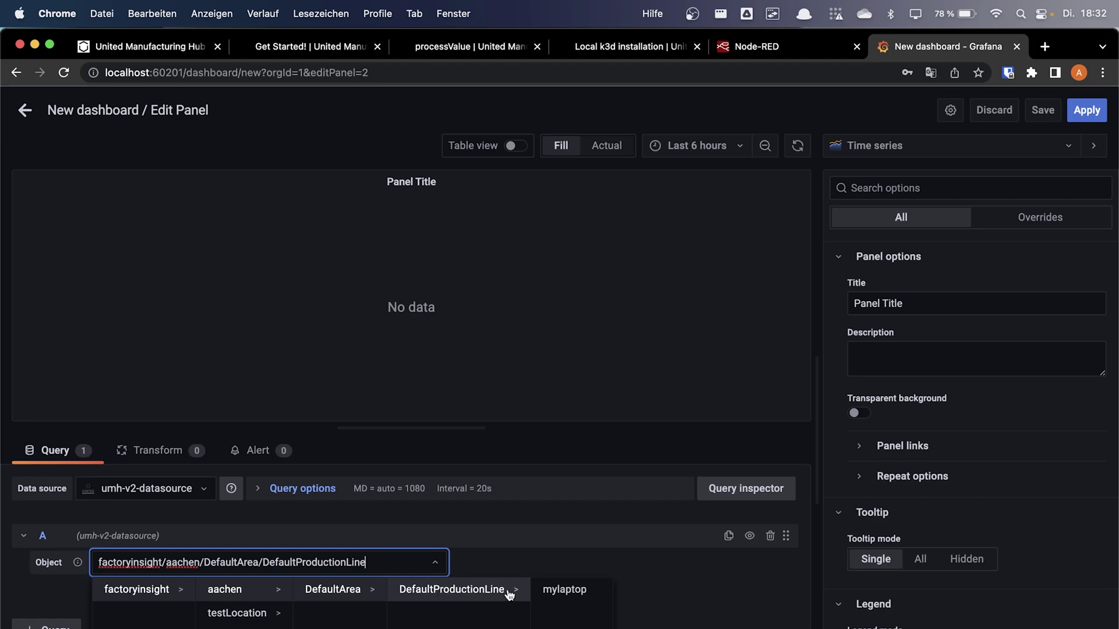
{"action": "left_click", "coordinate": [565, 589]}
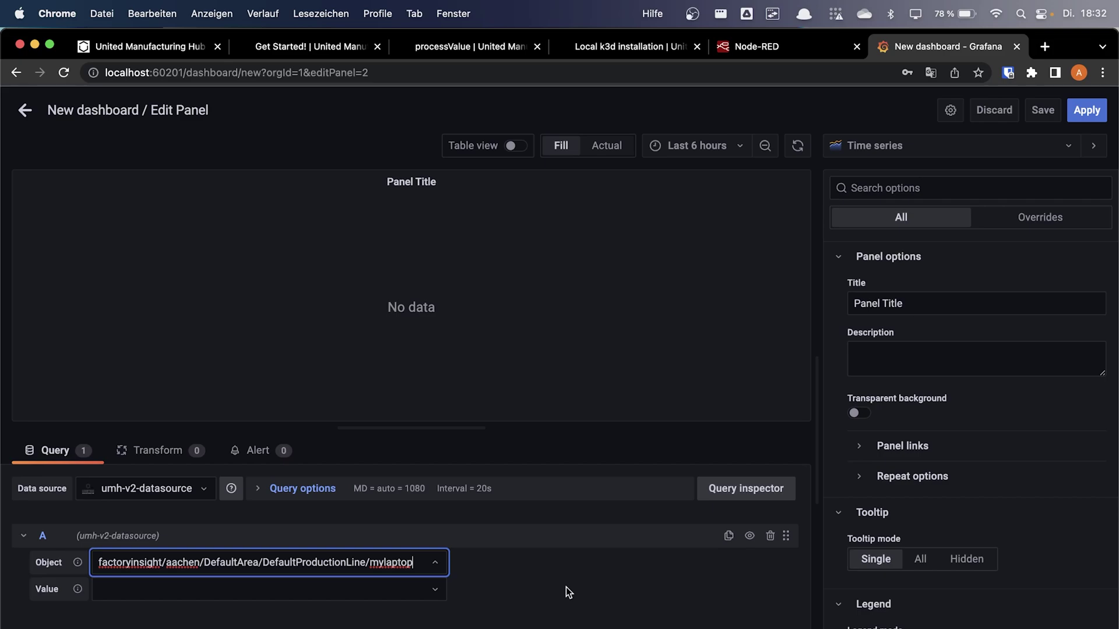
Choose tags/custom/temperature as the value to plot
{"action": "left_click", "coordinate": [411, 587]}
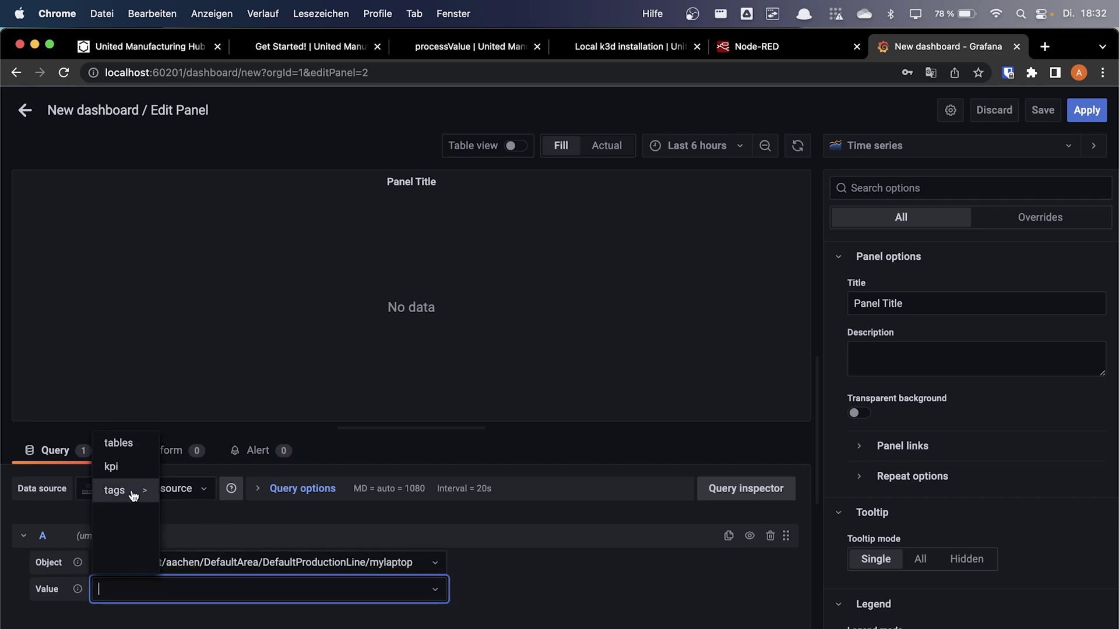
{"action": "left_click", "coordinate": [130, 491]}
{"action": "left_click", "coordinate": [193, 444]}
{"action": "left_click", "coordinate": [268, 444]}
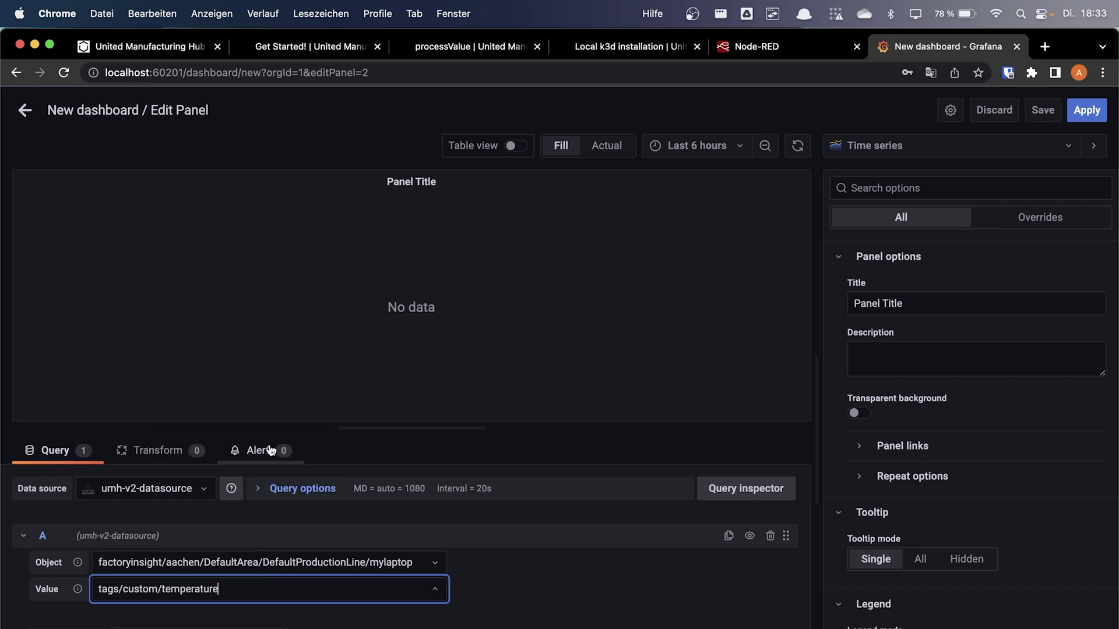
{"action": "scroll", "coordinate": [582, 619], "scroll_direction": "down", "scroll_amount": 2}
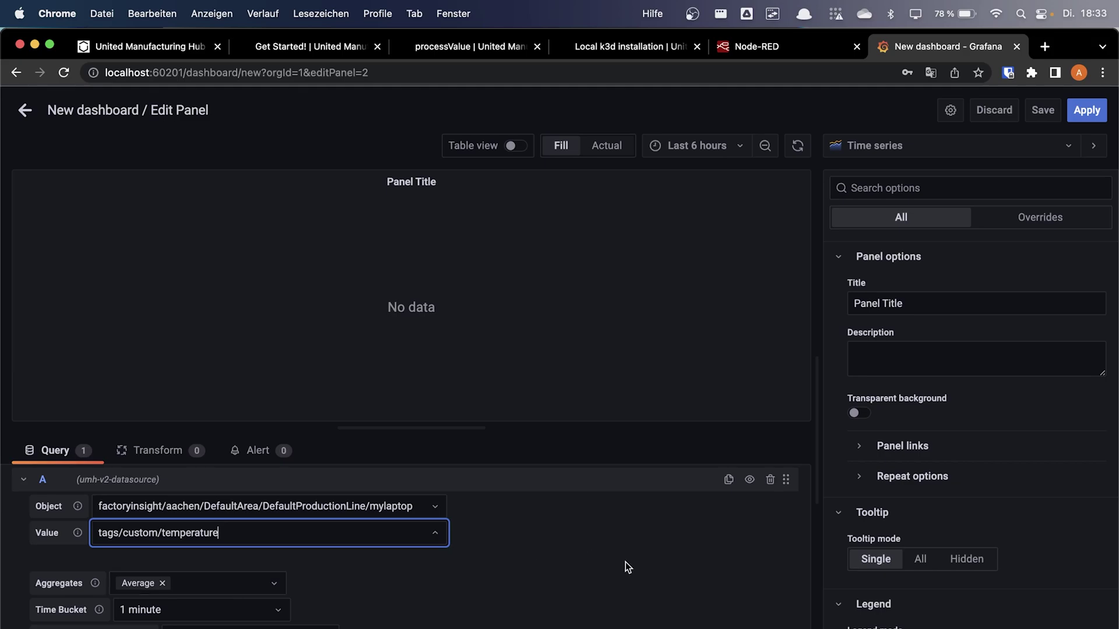
Refresh the panel and set the time range to Last 5 minutes
{"action": "left_click", "coordinate": [799, 147]}
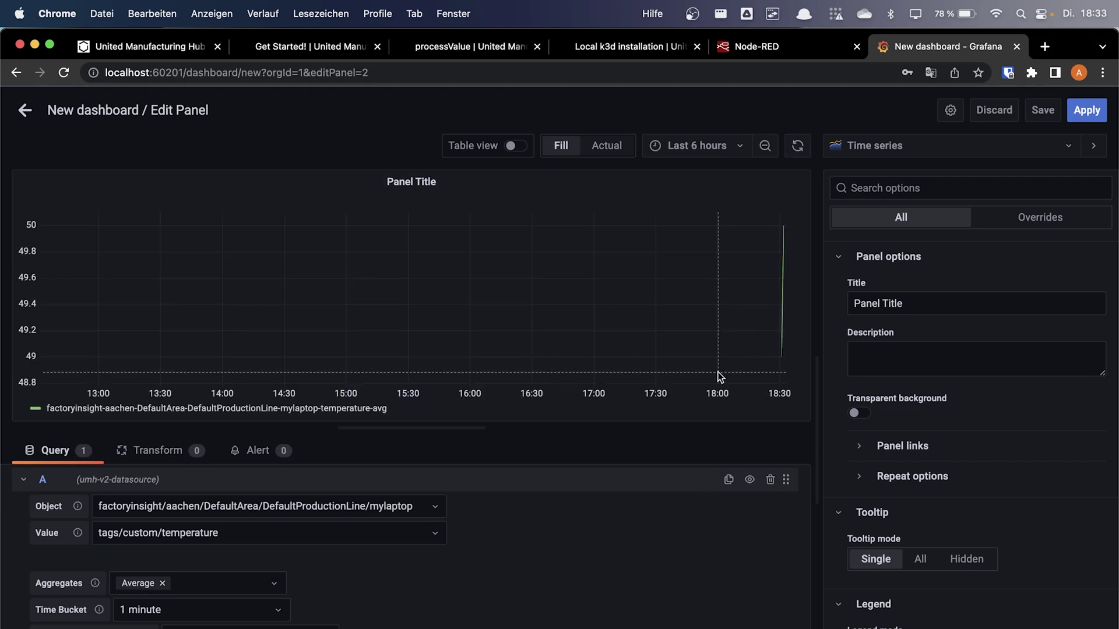
{"action": "left_click", "coordinate": [714, 146]}
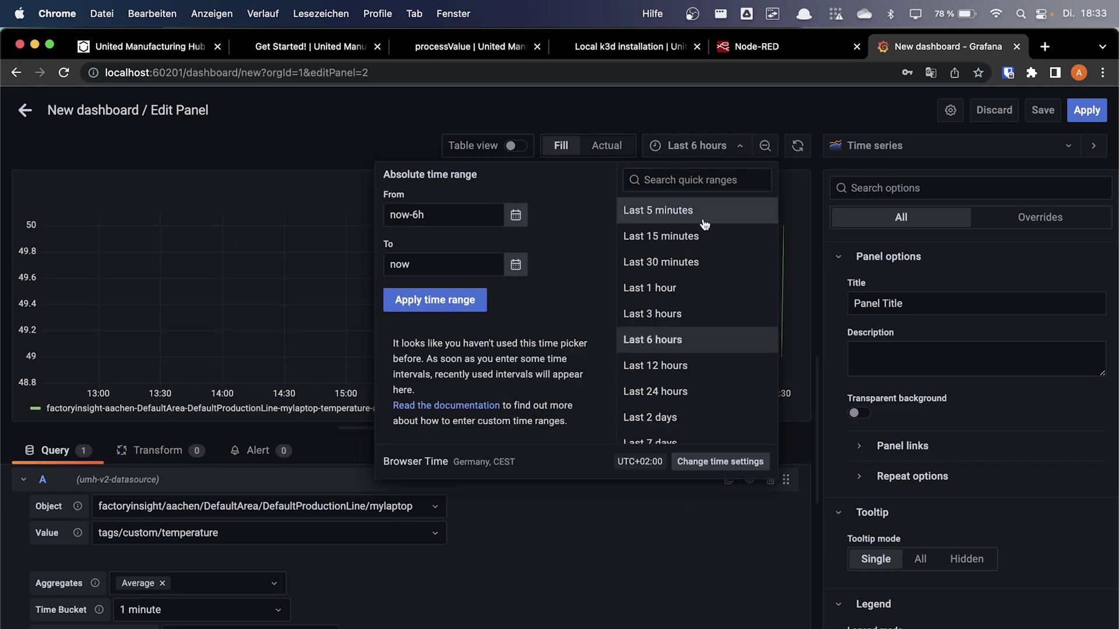
{"action": "left_click", "coordinate": [705, 221]}
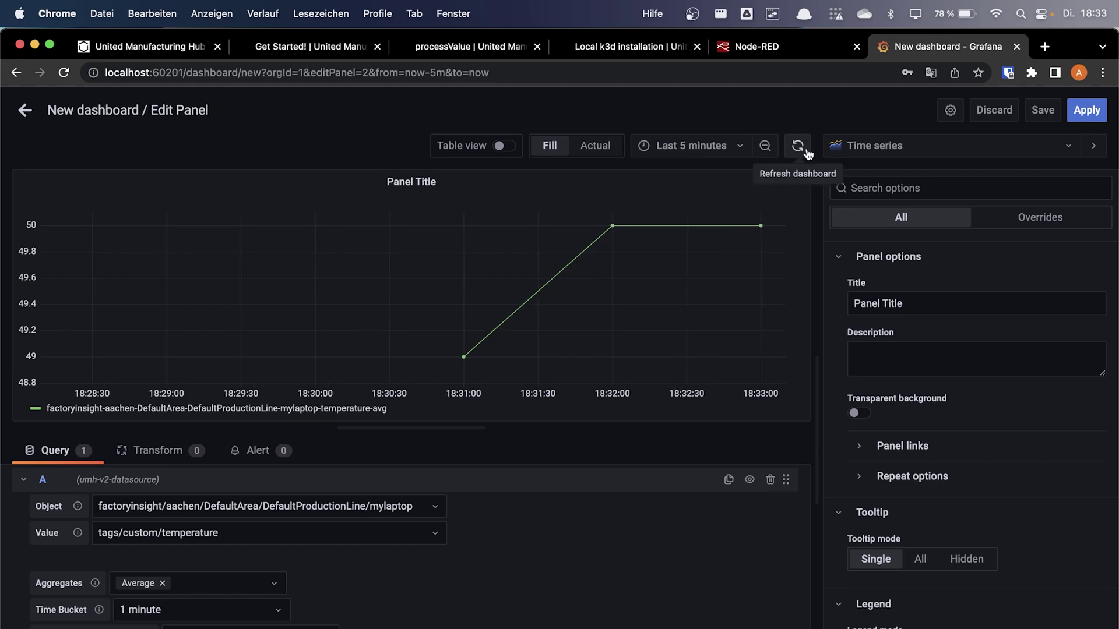
Add Sum beside Average in the Aggregates field and refresh
{"action": "left_click", "coordinate": [227, 589]}
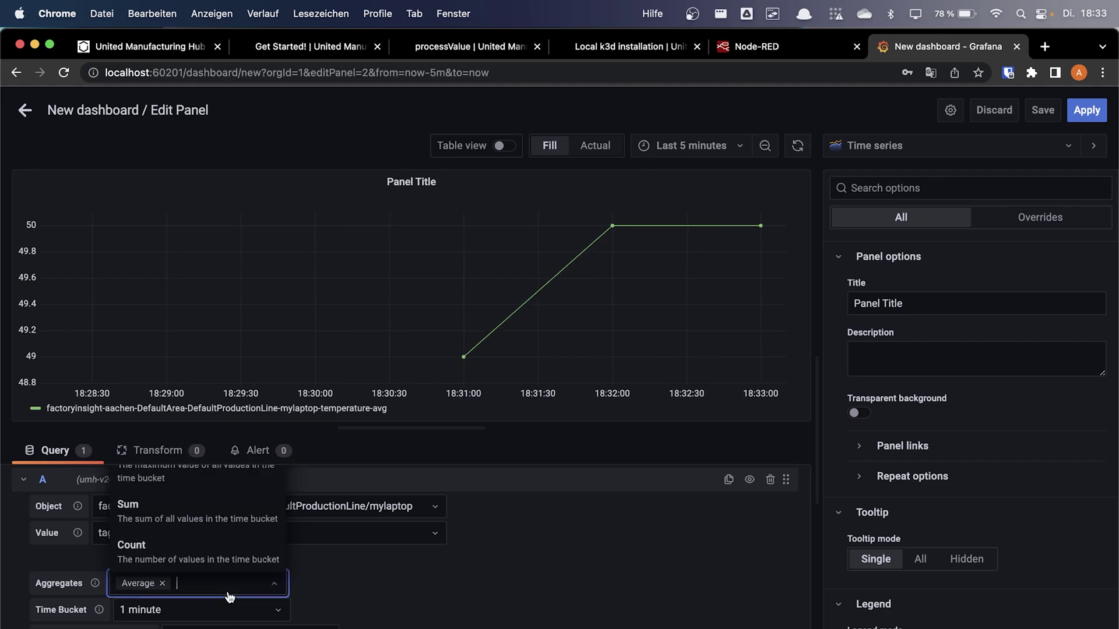
{"action": "left_click", "coordinate": [222, 523]}
{"action": "left_click", "coordinate": [797, 145]}
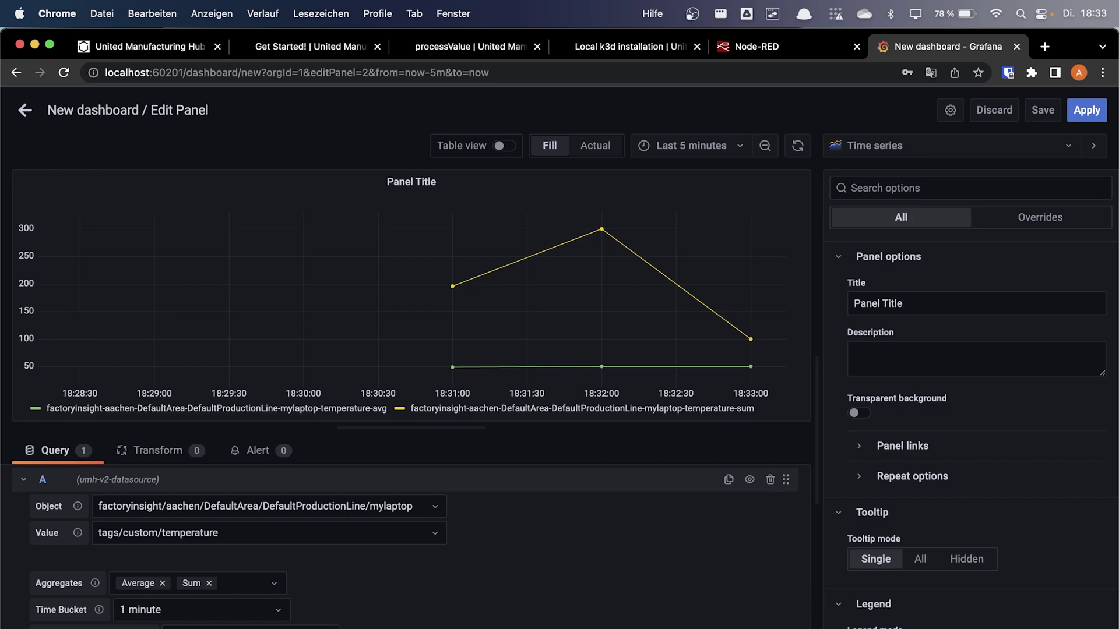
{"action": "scroll", "coordinate": [440, 604], "scroll_direction": "down", "scroll_amount": 2}
Review the gap-filling options unchanged and refresh until both lines reach 18:34:30
{"action": "scroll", "coordinate": [440, 604], "scroll_direction": "up", "scroll_amount": 2}
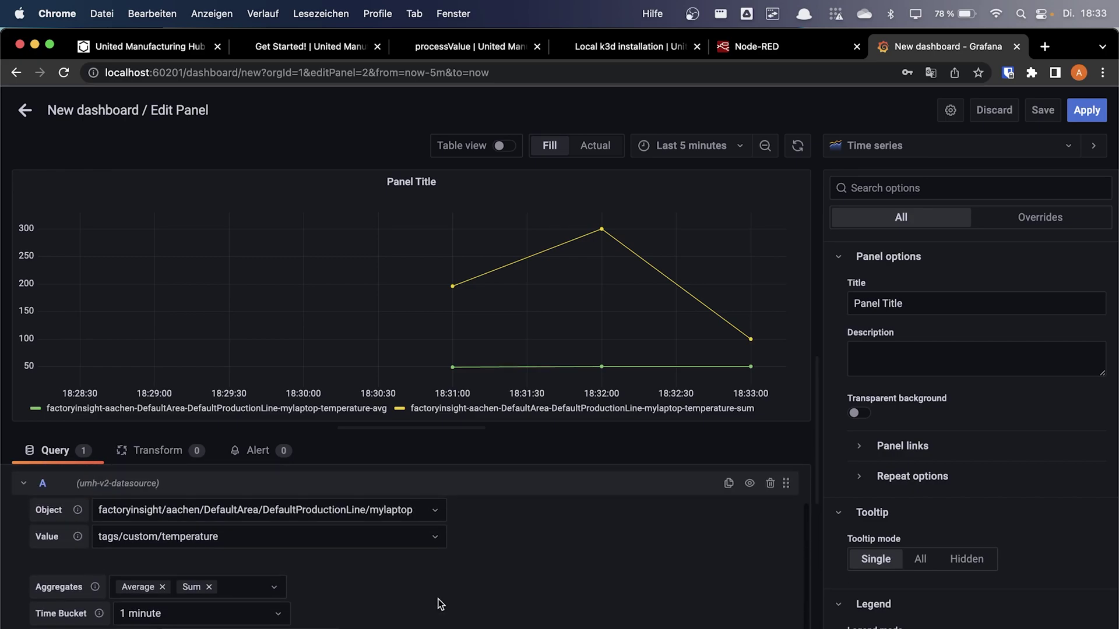
{"action": "left_click", "coordinate": [298, 627]}
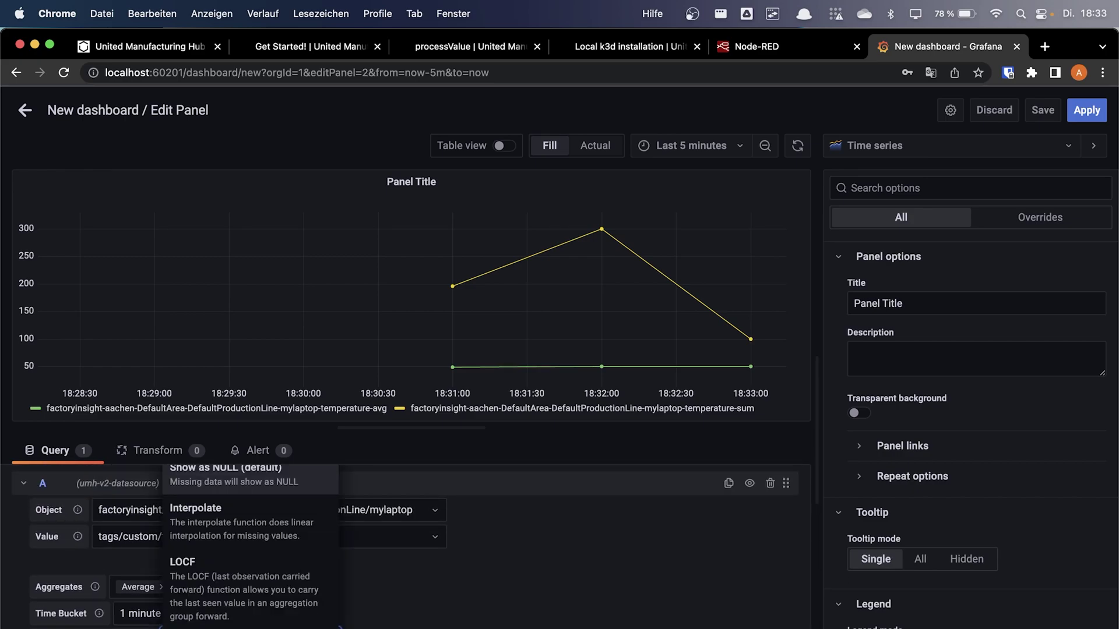
{"action": "left_click", "coordinate": [299, 594]}
{"action": "left_click", "coordinate": [797, 146]}
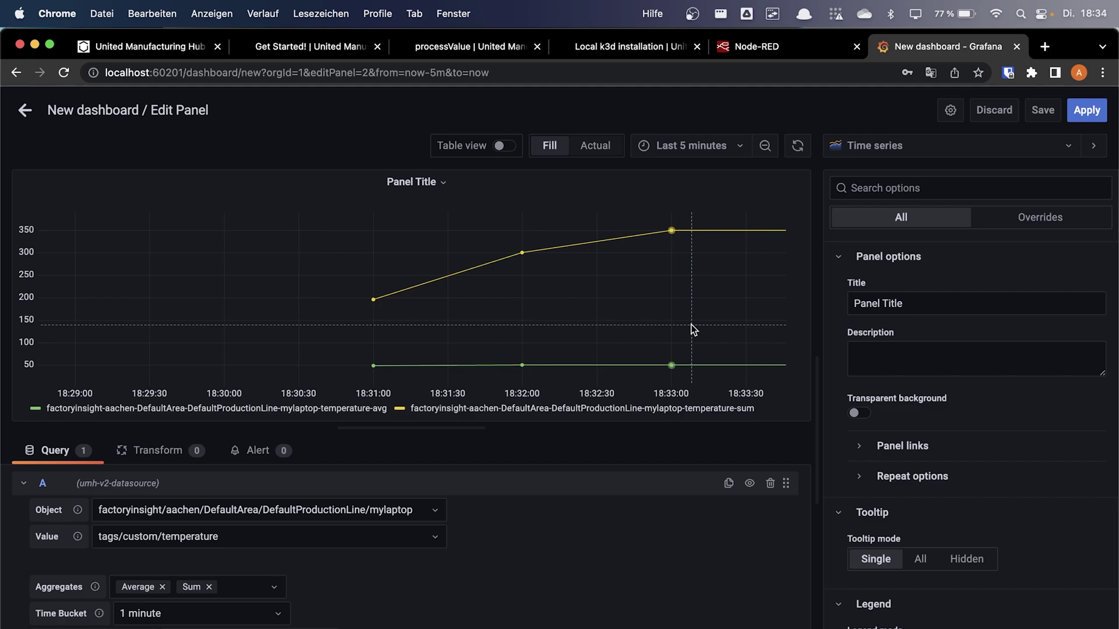
{"action": "left_click", "coordinate": [280, 627]}
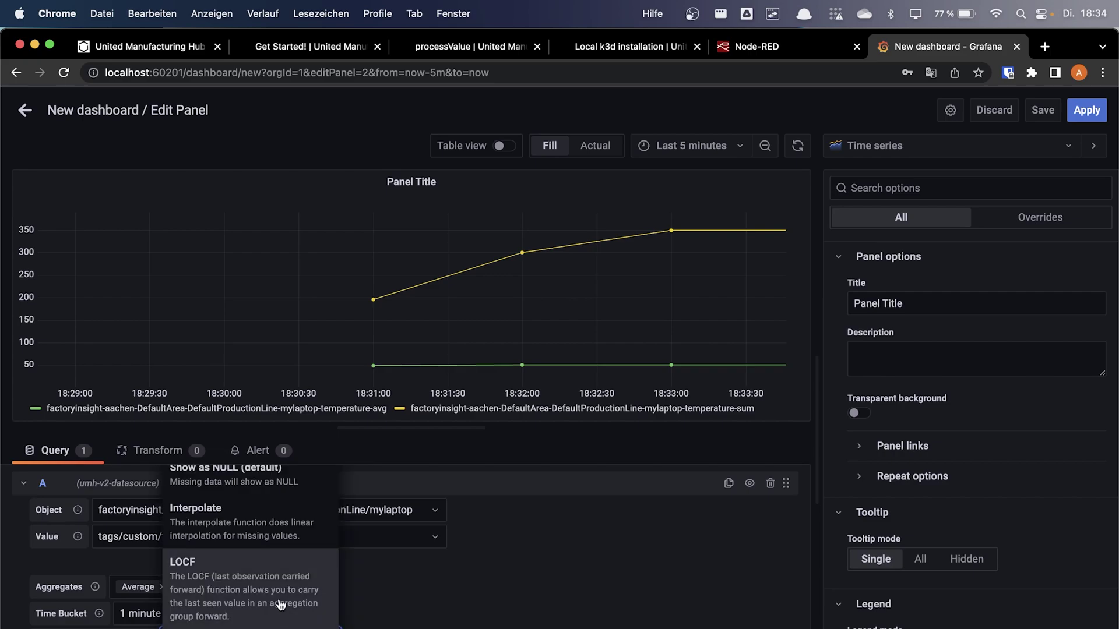
{"action": "left_click", "coordinate": [796, 145]}
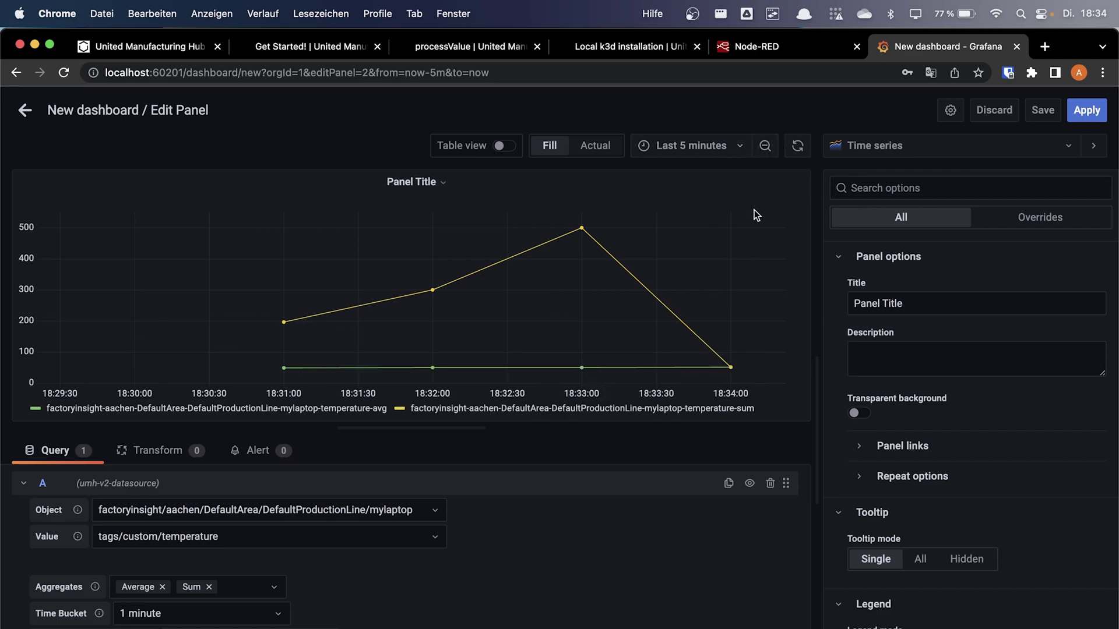
{"action": "left_click", "coordinate": [210, 627]}
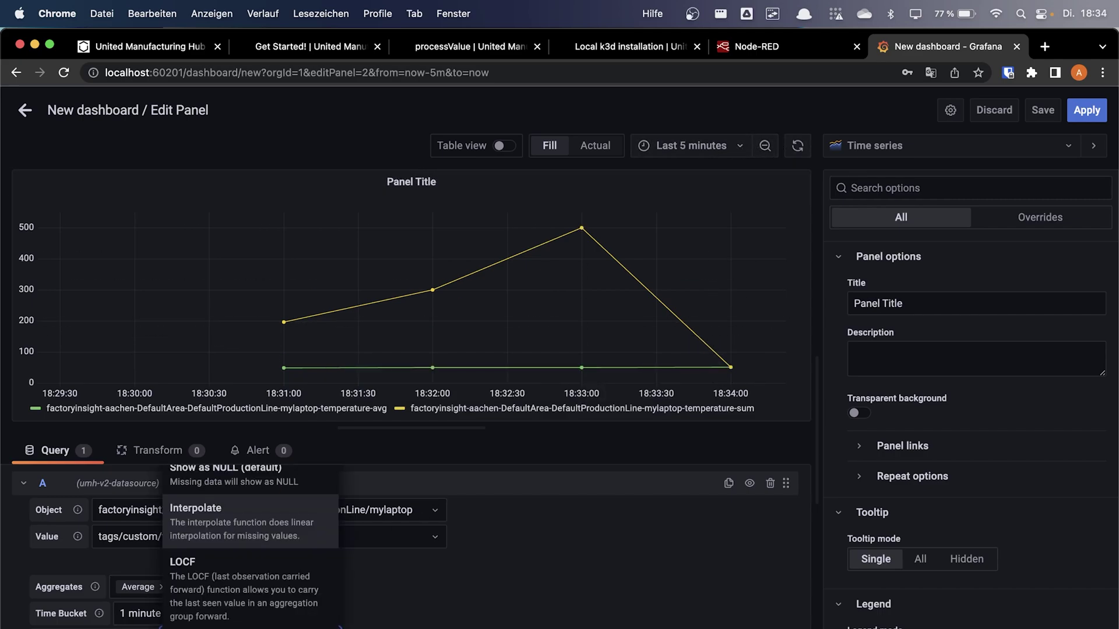
{"action": "left_click", "coordinate": [209, 627]}
{"action": "left_click", "coordinate": [798, 147]}
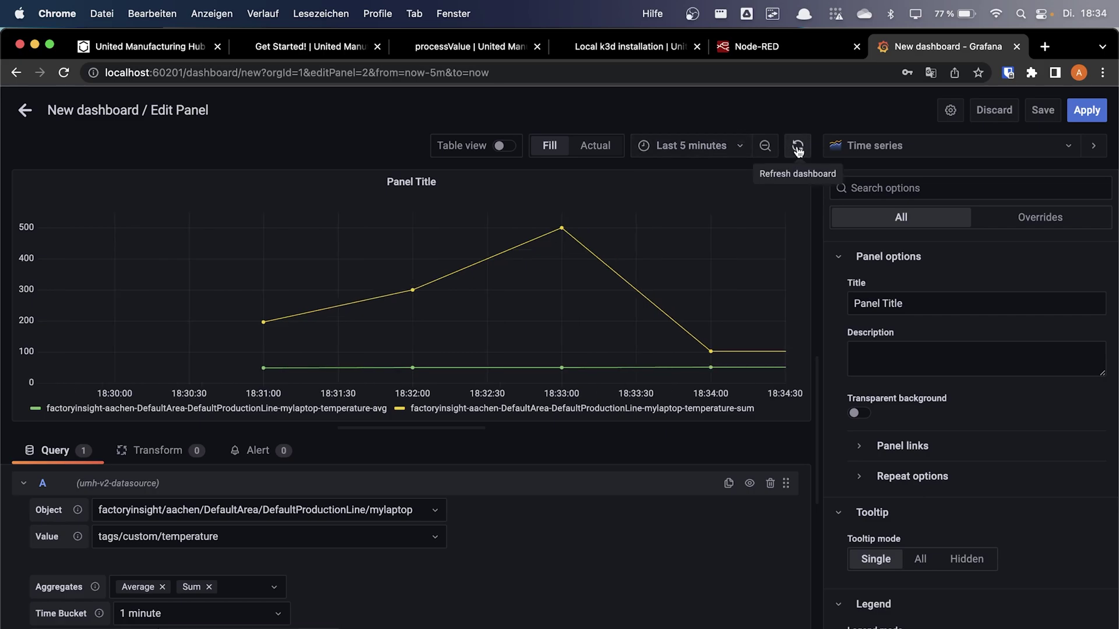
{"action": "triple_click", "coordinate": [798, 146]}
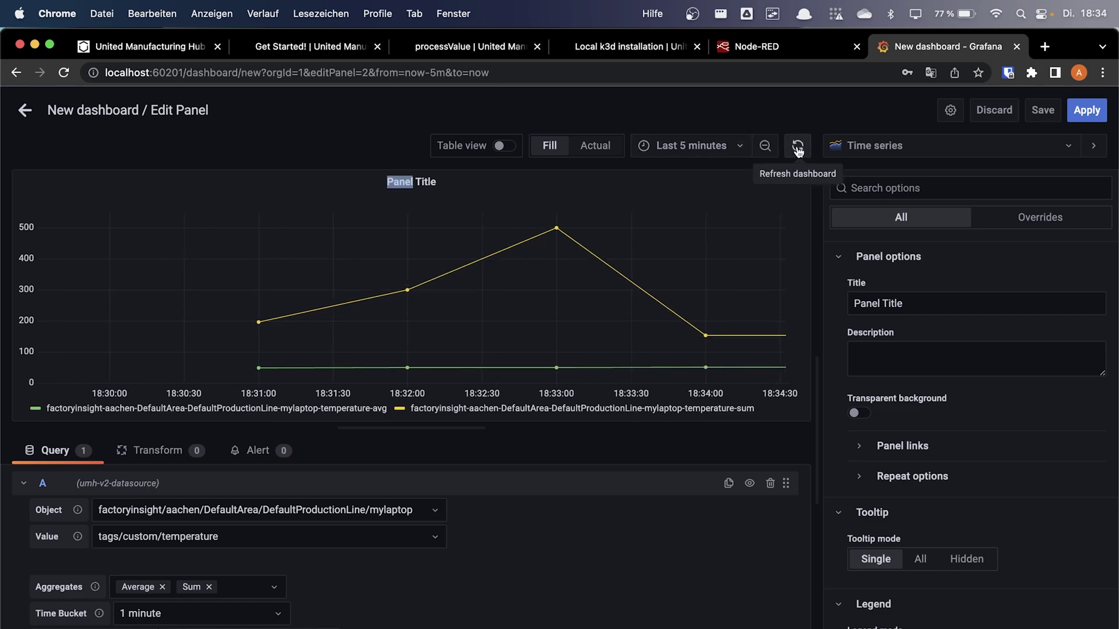
{"action": "left_click", "coordinate": [797, 147]}
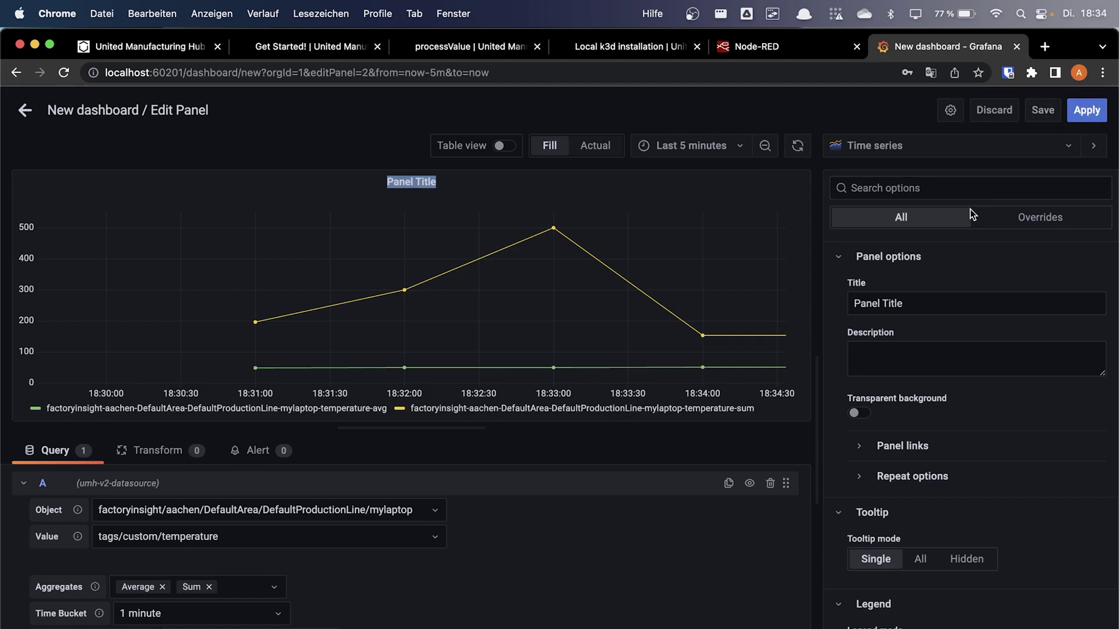
Replace the default Panel Title in Panel options with 'Thanks!'
{"action": "left_click", "coordinate": [931, 307]}
{"action": "key", "text": "super+a"}
{"action": "type", "text": "Th"}
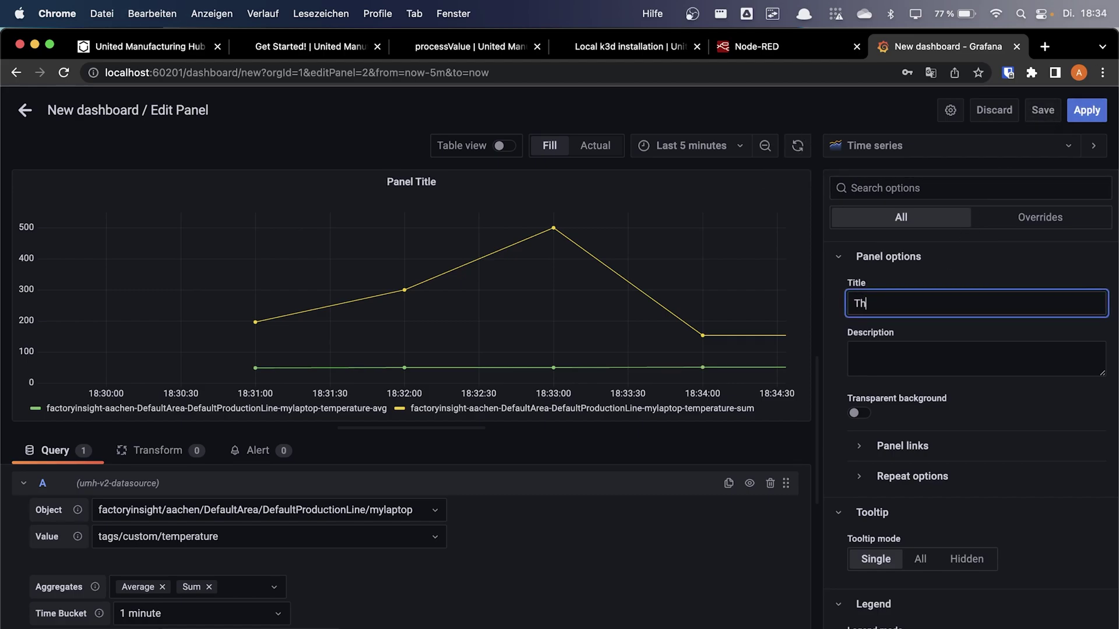
{"action": "type", "text": "anks!"}
{"action": "left_click", "coordinate": [684, 524]}
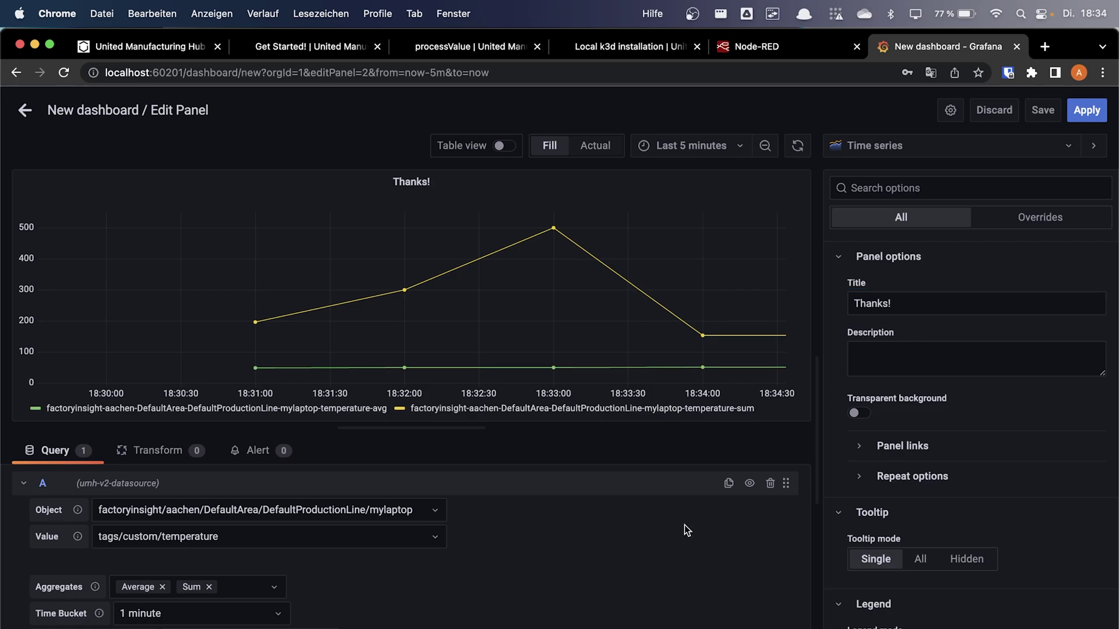